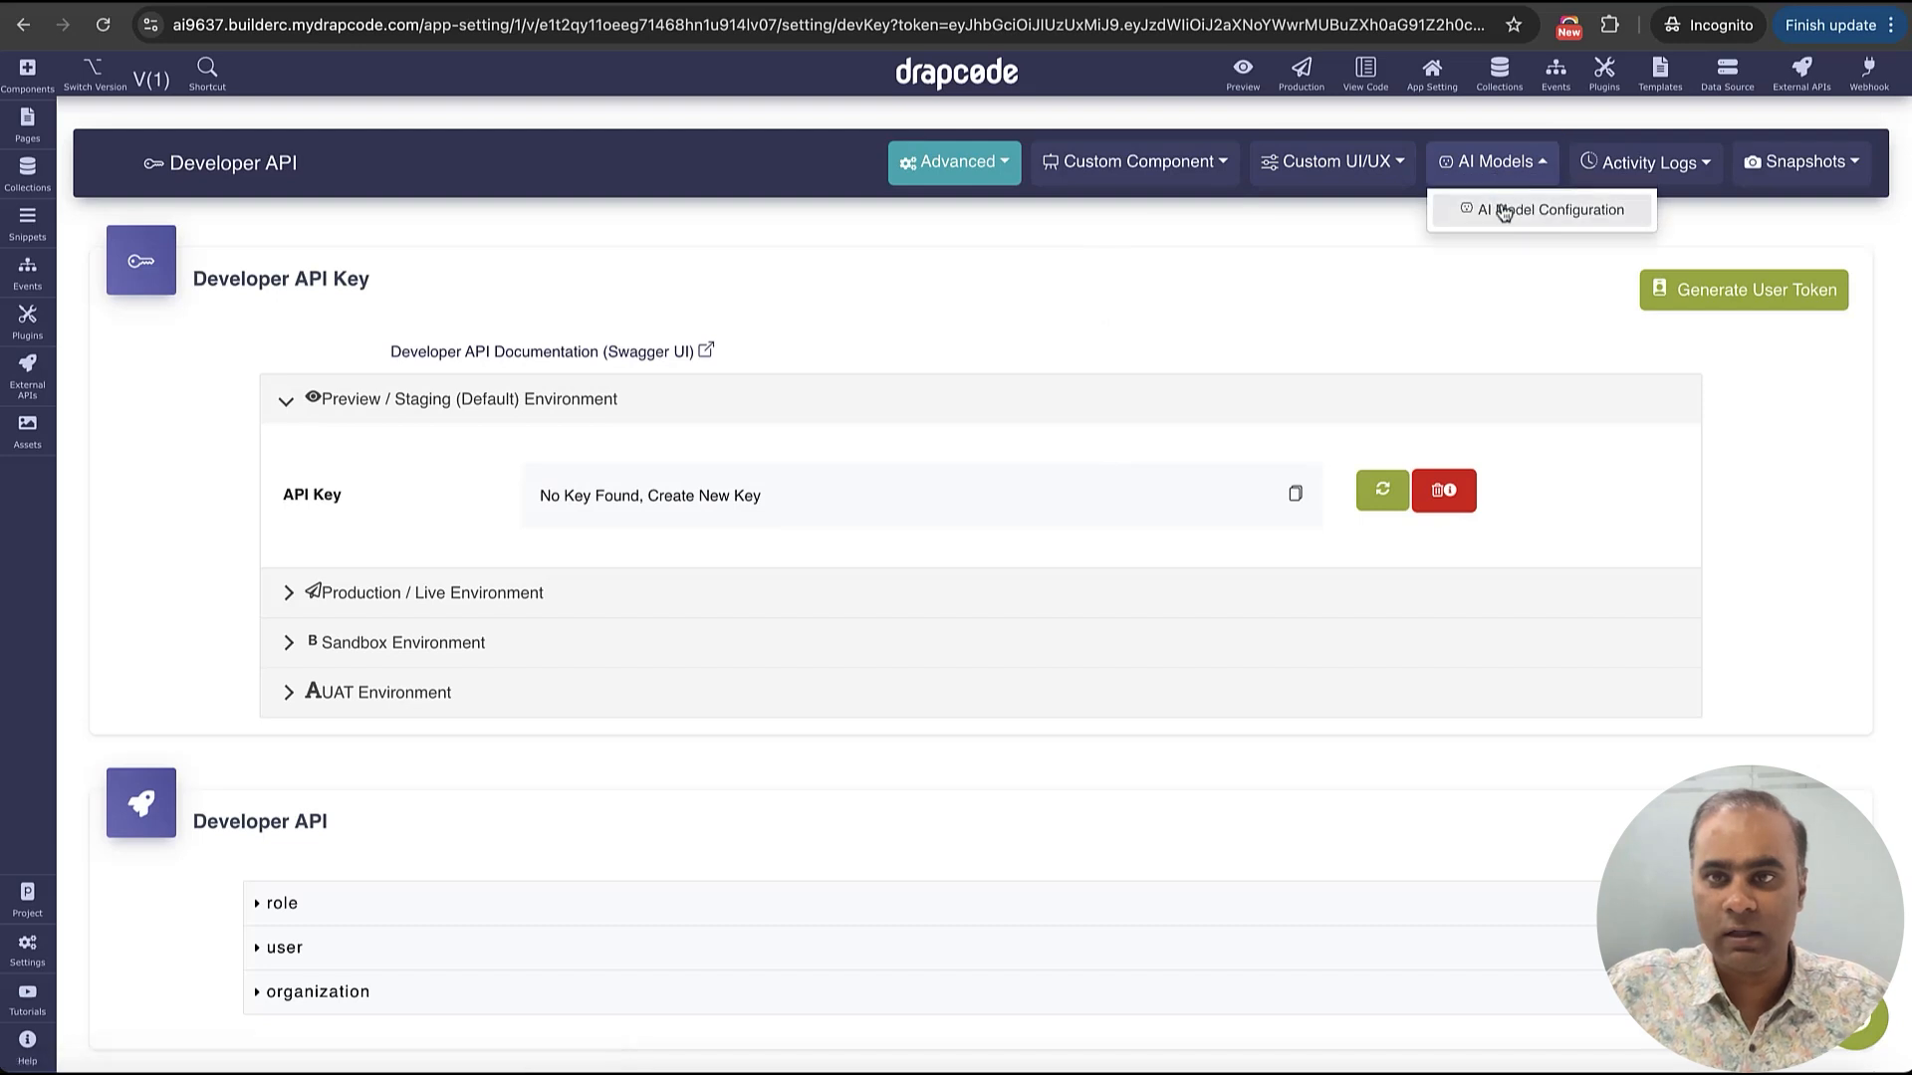
# Open the AI model configuration for Claude AI and clear its stored secret key
pyautogui.click(1504, 202)
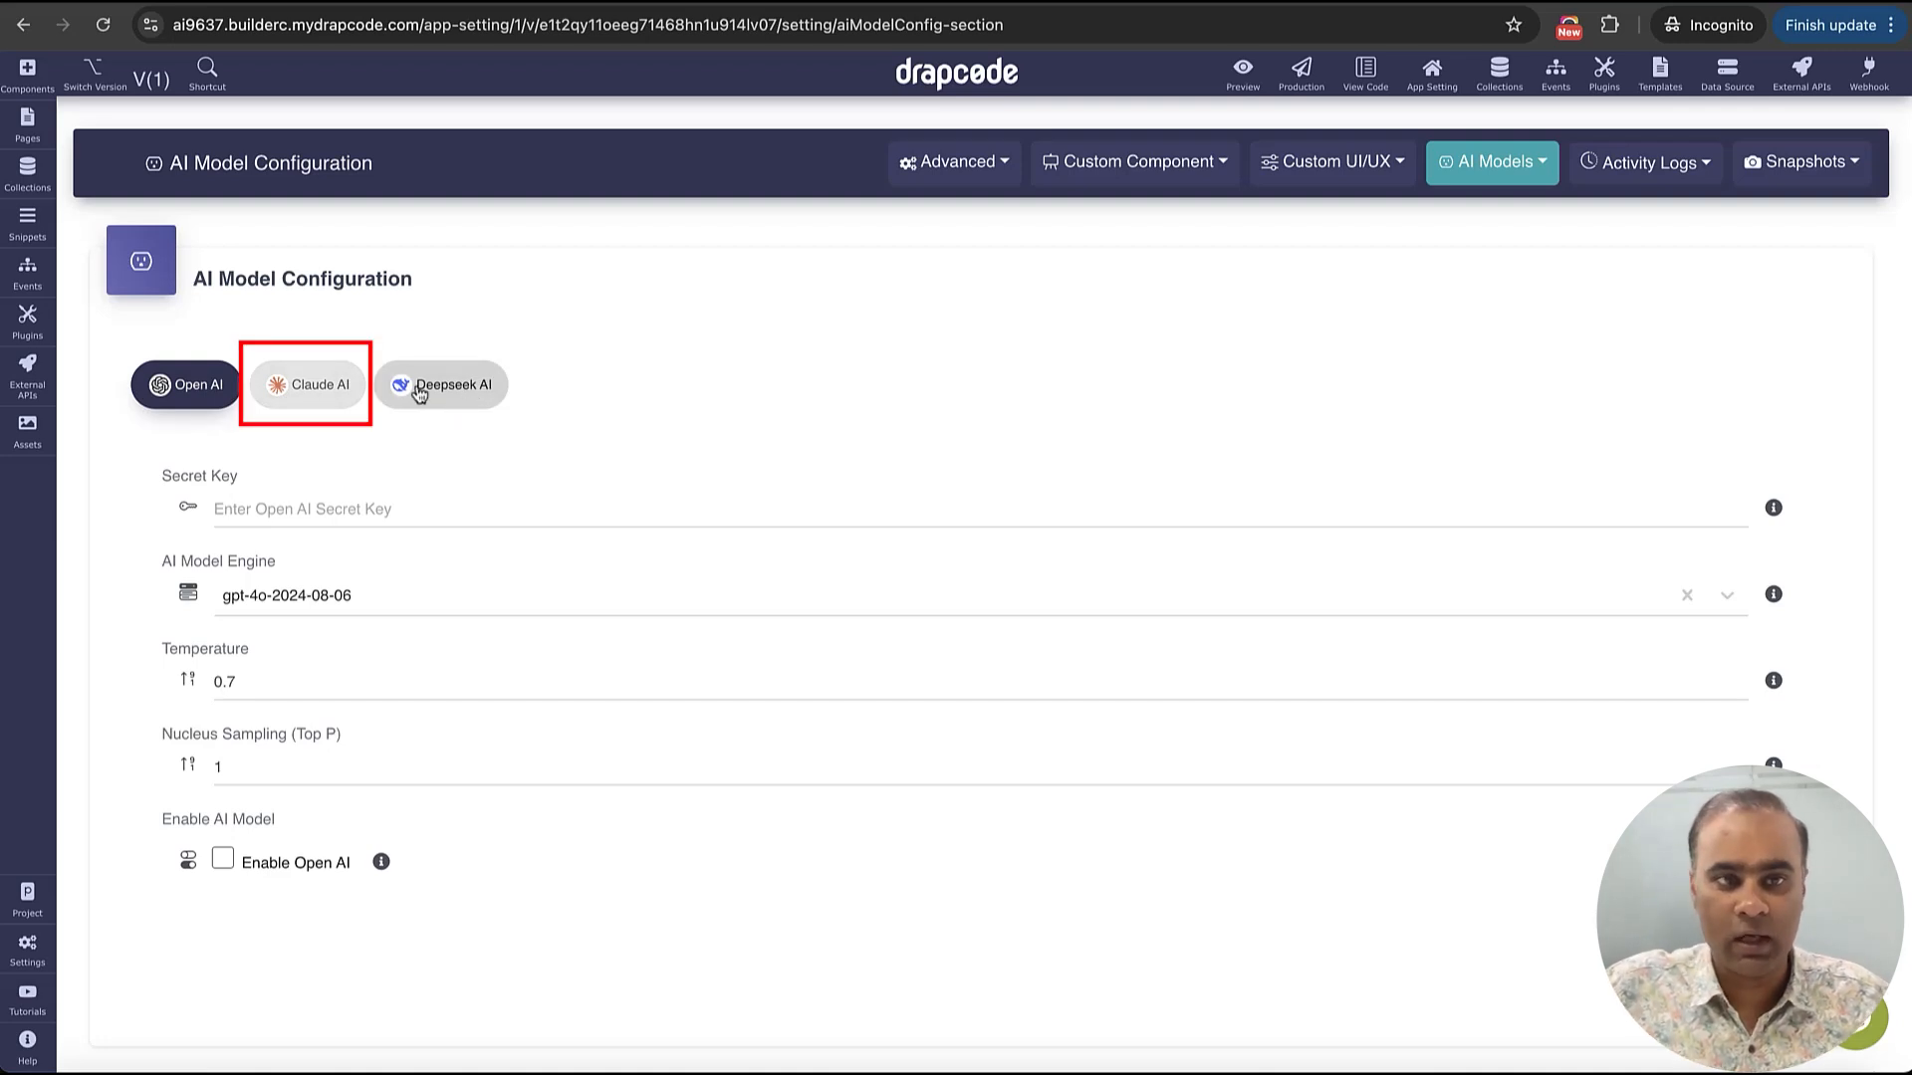
pyautogui.click(338, 384)
pyautogui.doubleClick(410, 497)
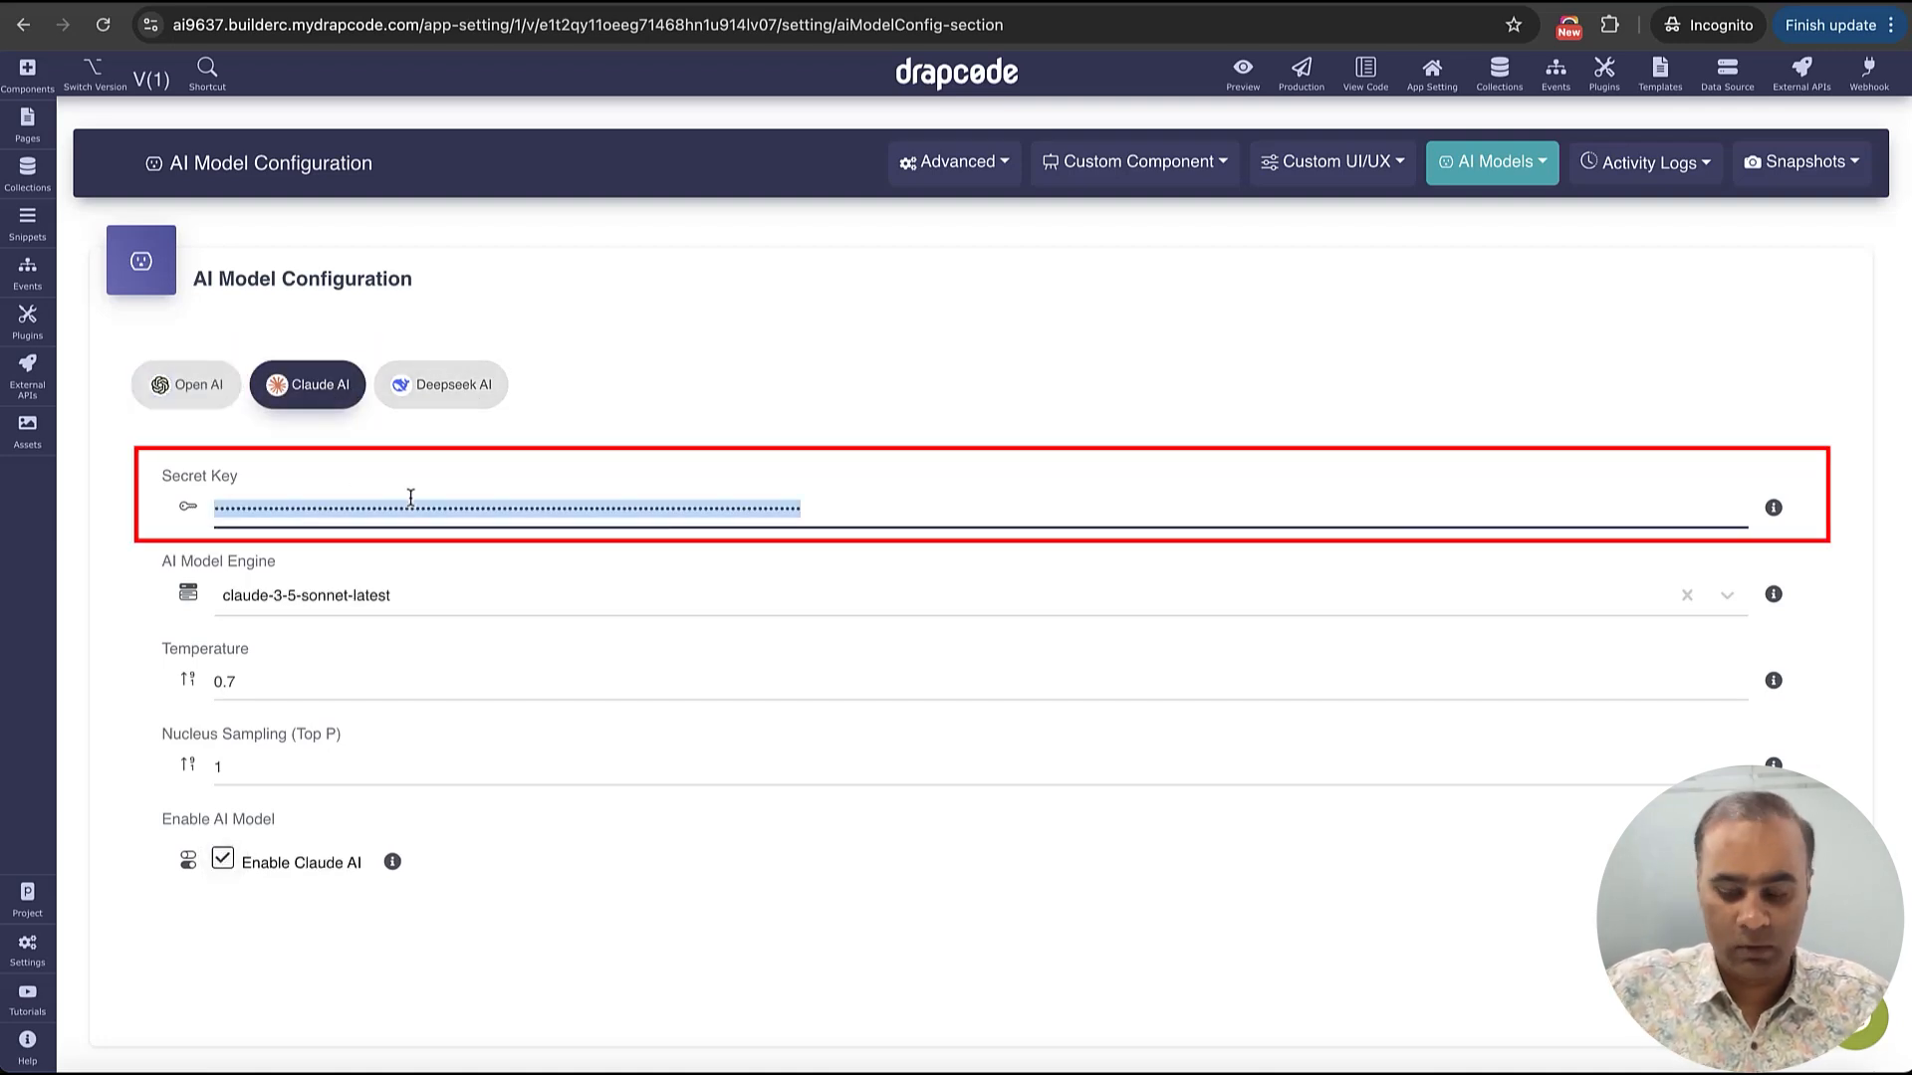
pyautogui.press('BackSpace')
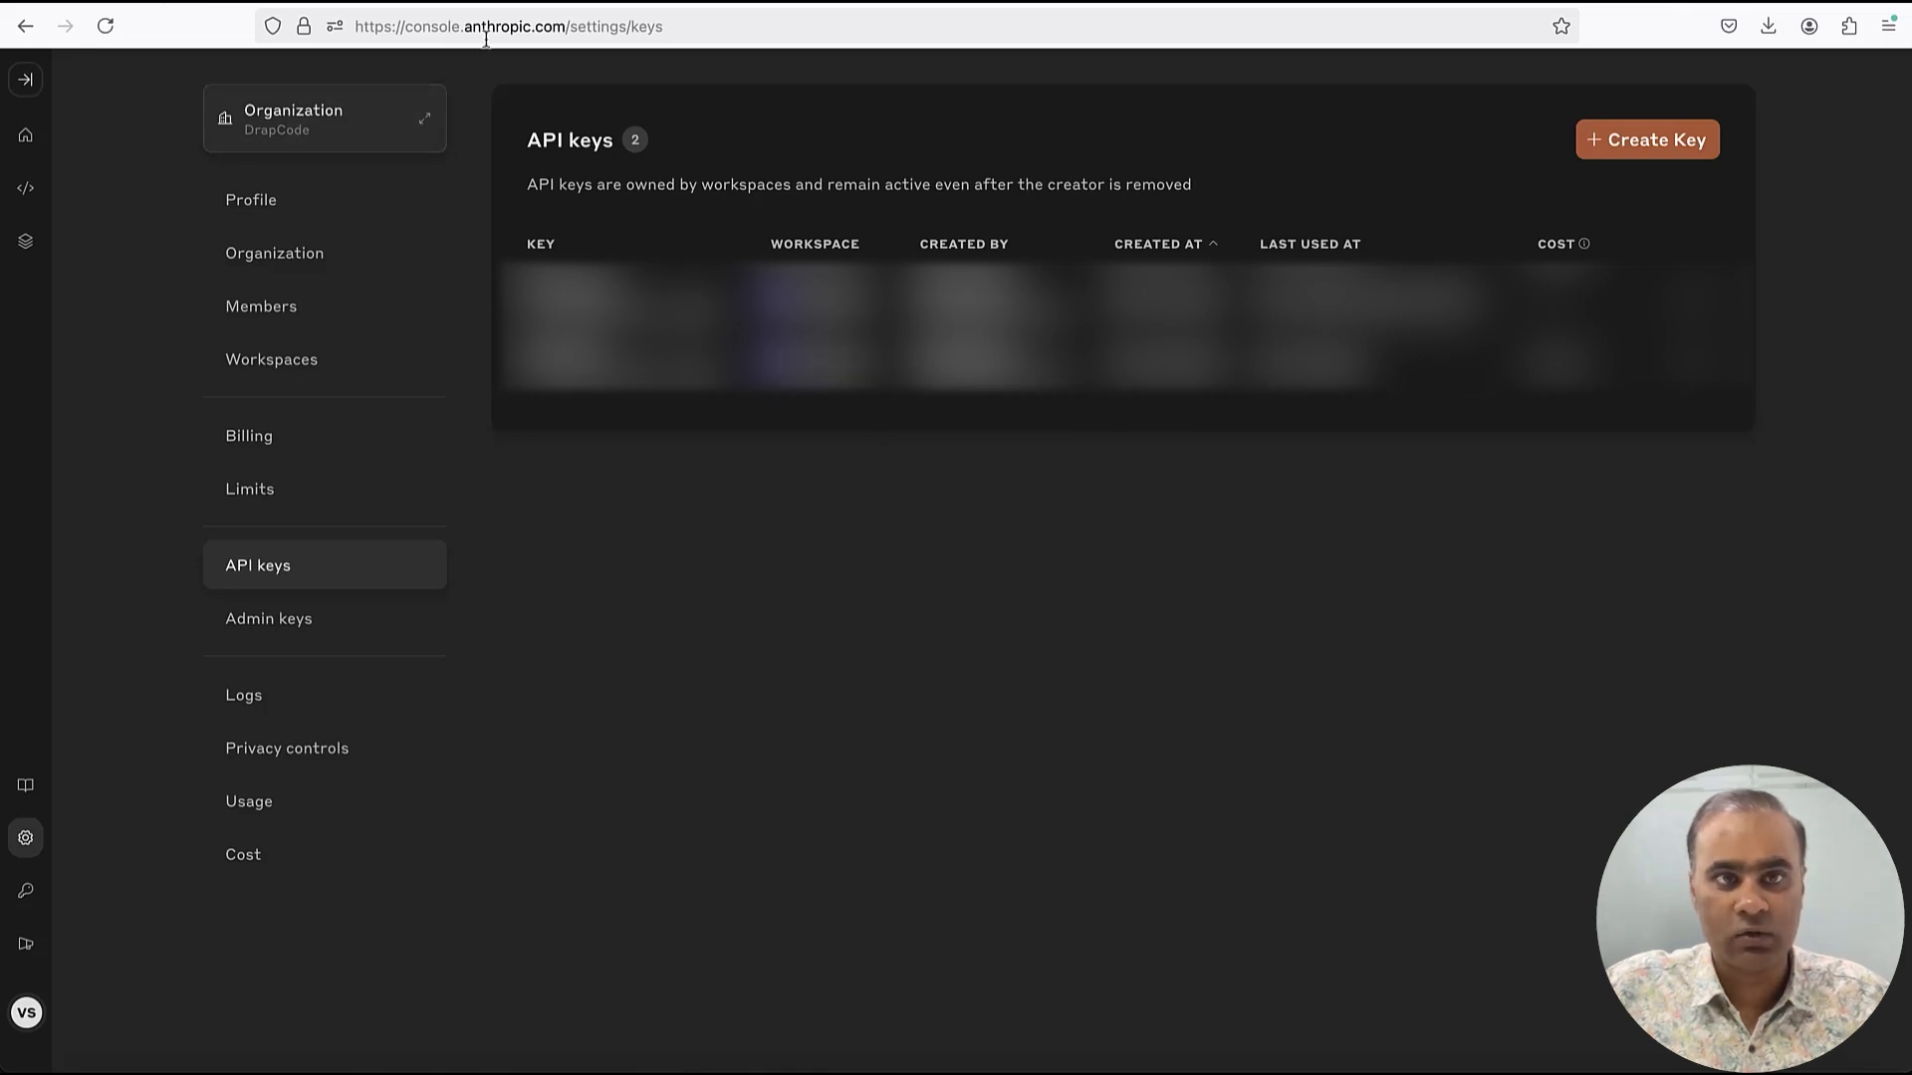
# In the Anthropic console, create an API key named Test-Key in the Default workspace
pyautogui.click(1650, 154)
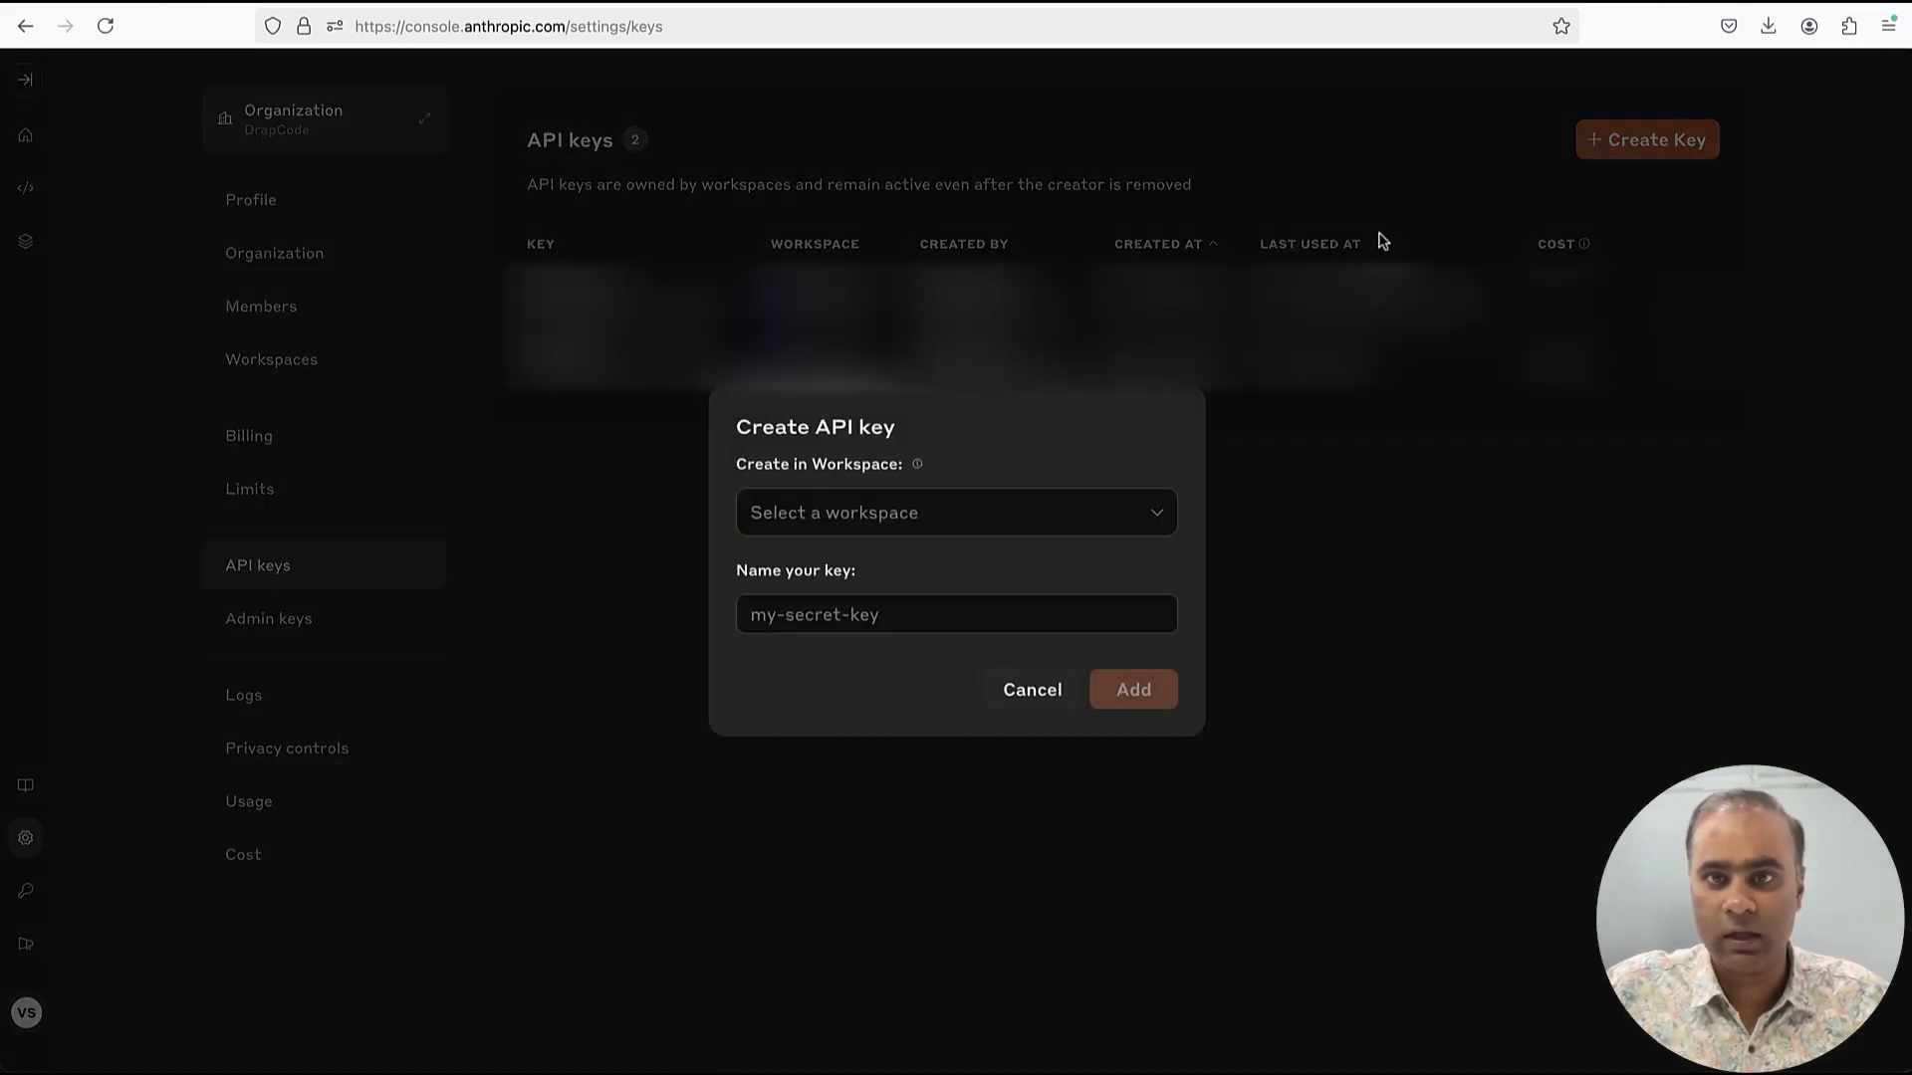
pyautogui.click(1066, 514)
pyautogui.click(962, 595)
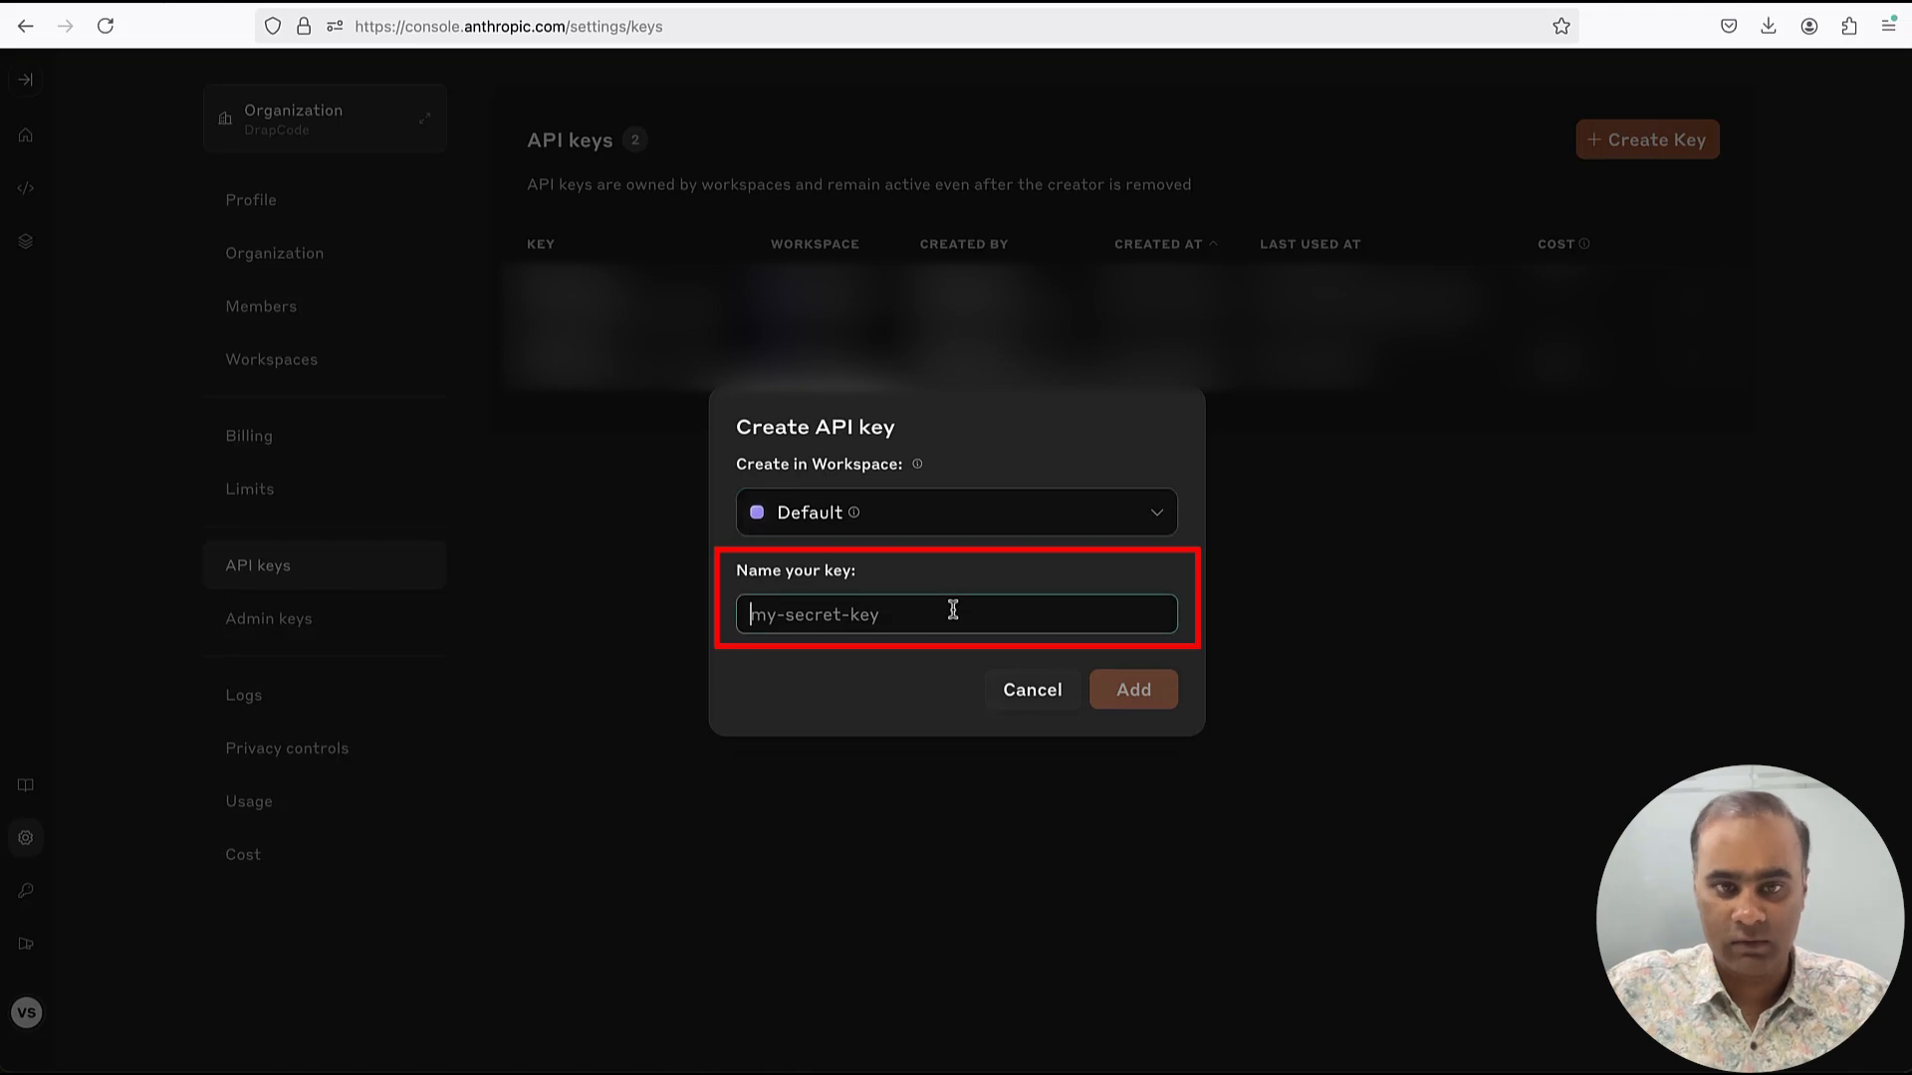
pyautogui.write('Test-Key')
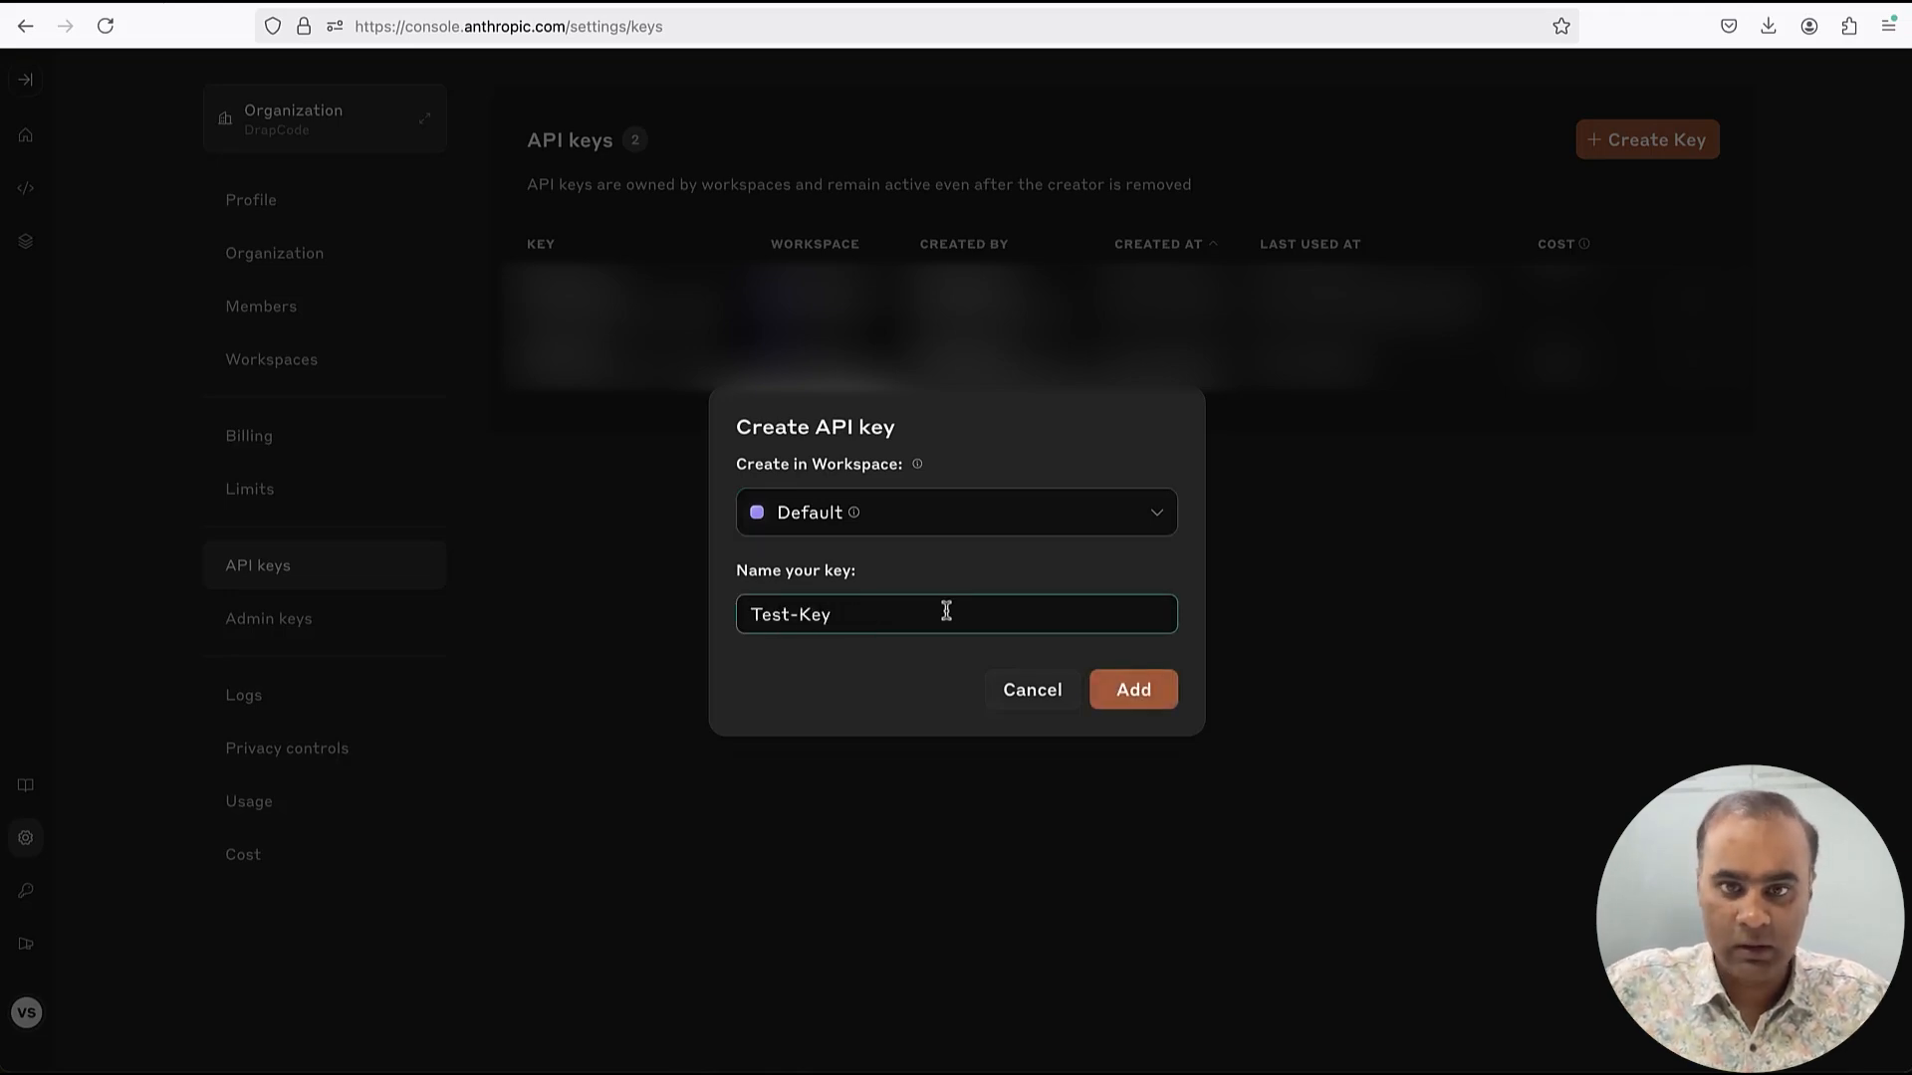
pyautogui.click(1132, 697)
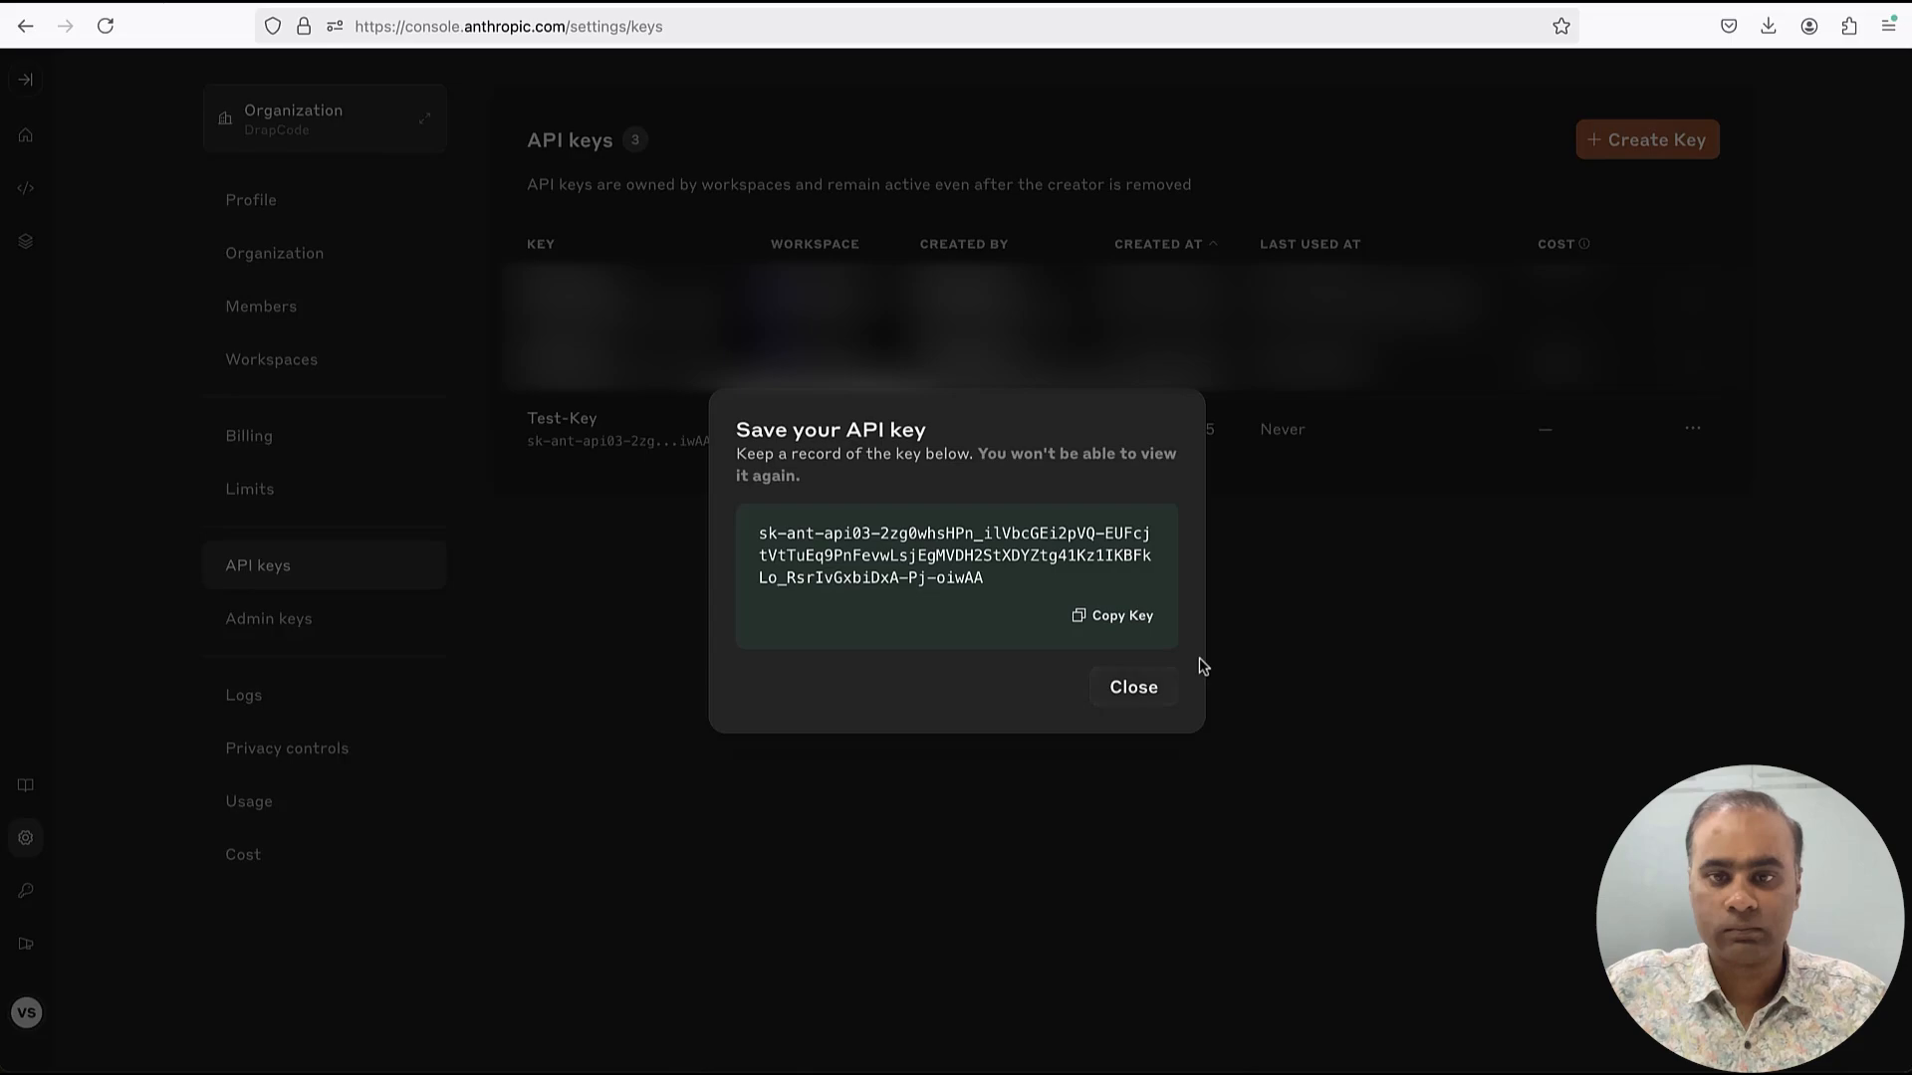
# Copy the new API key and paste it as the Claude AI secret key in DrapCode's AI model configuration
pyautogui.click(1129, 626)
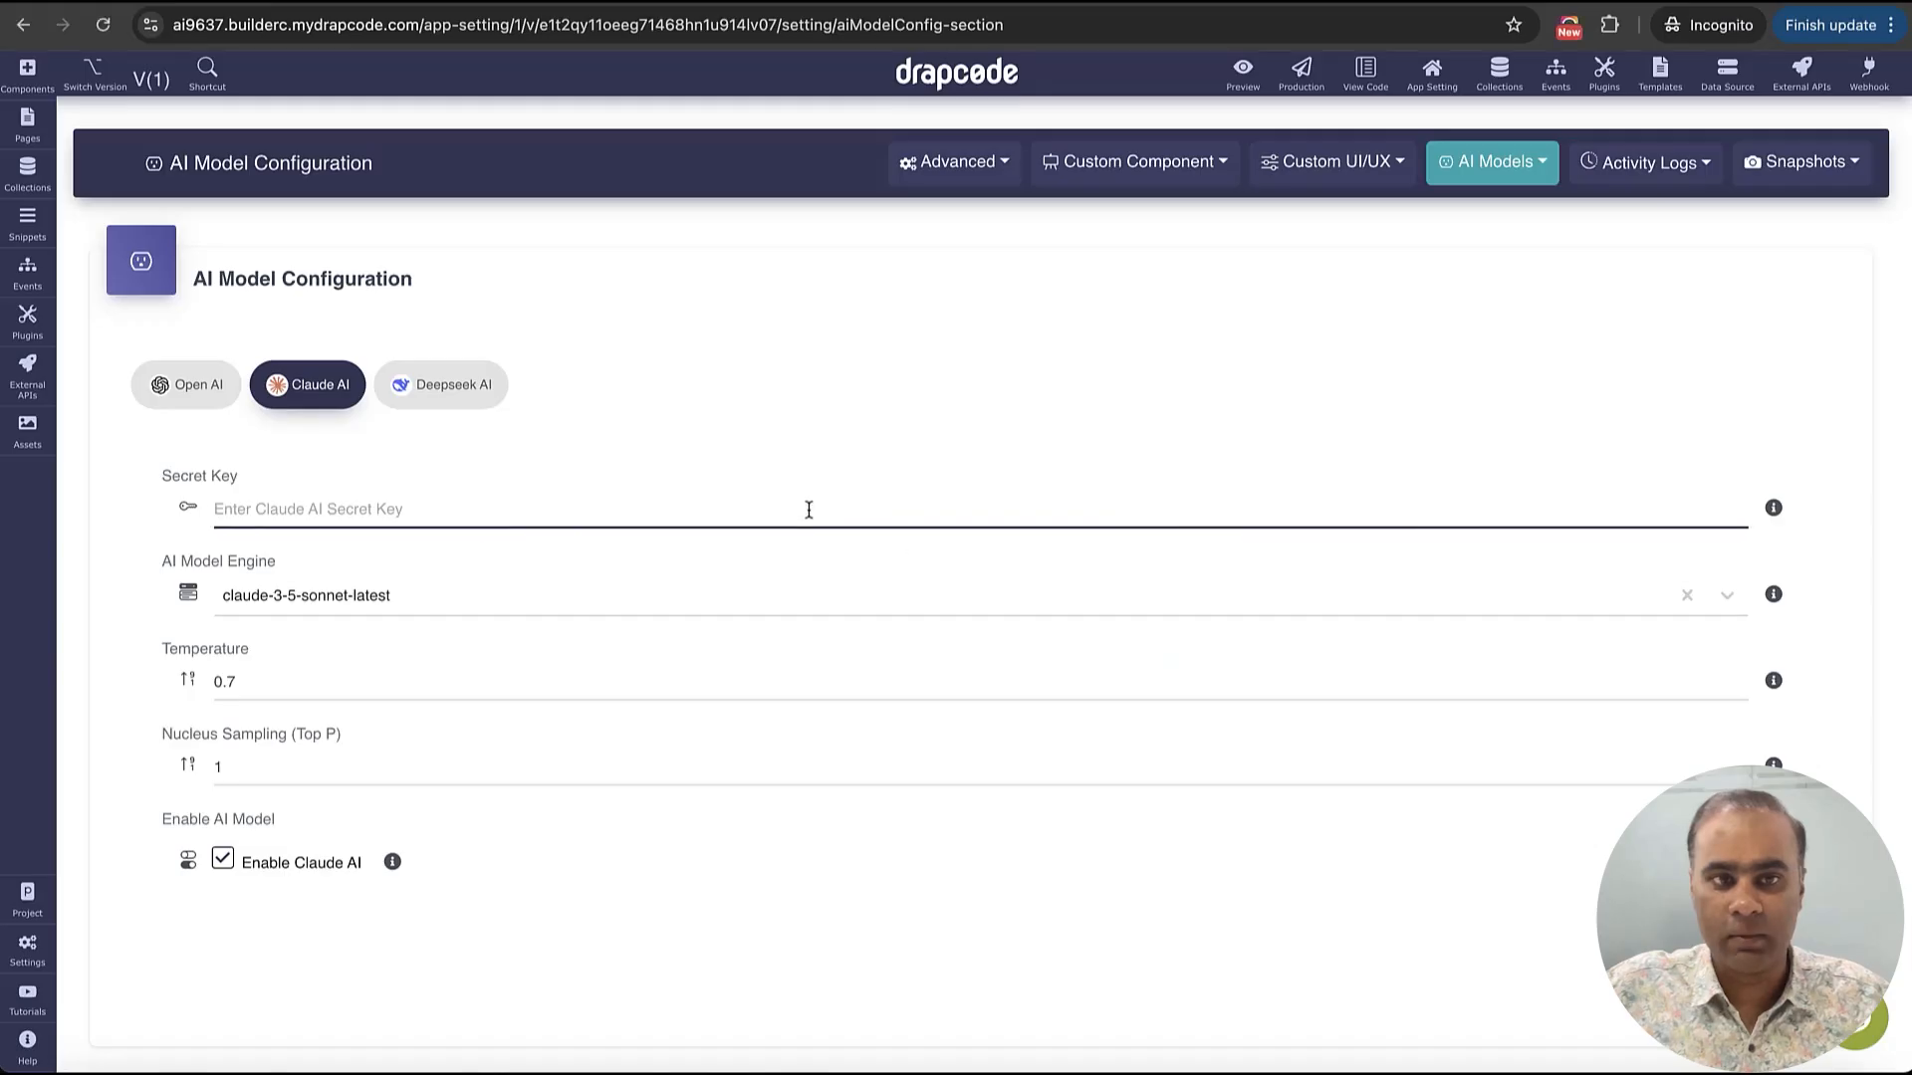
pyautogui.click(784, 497)
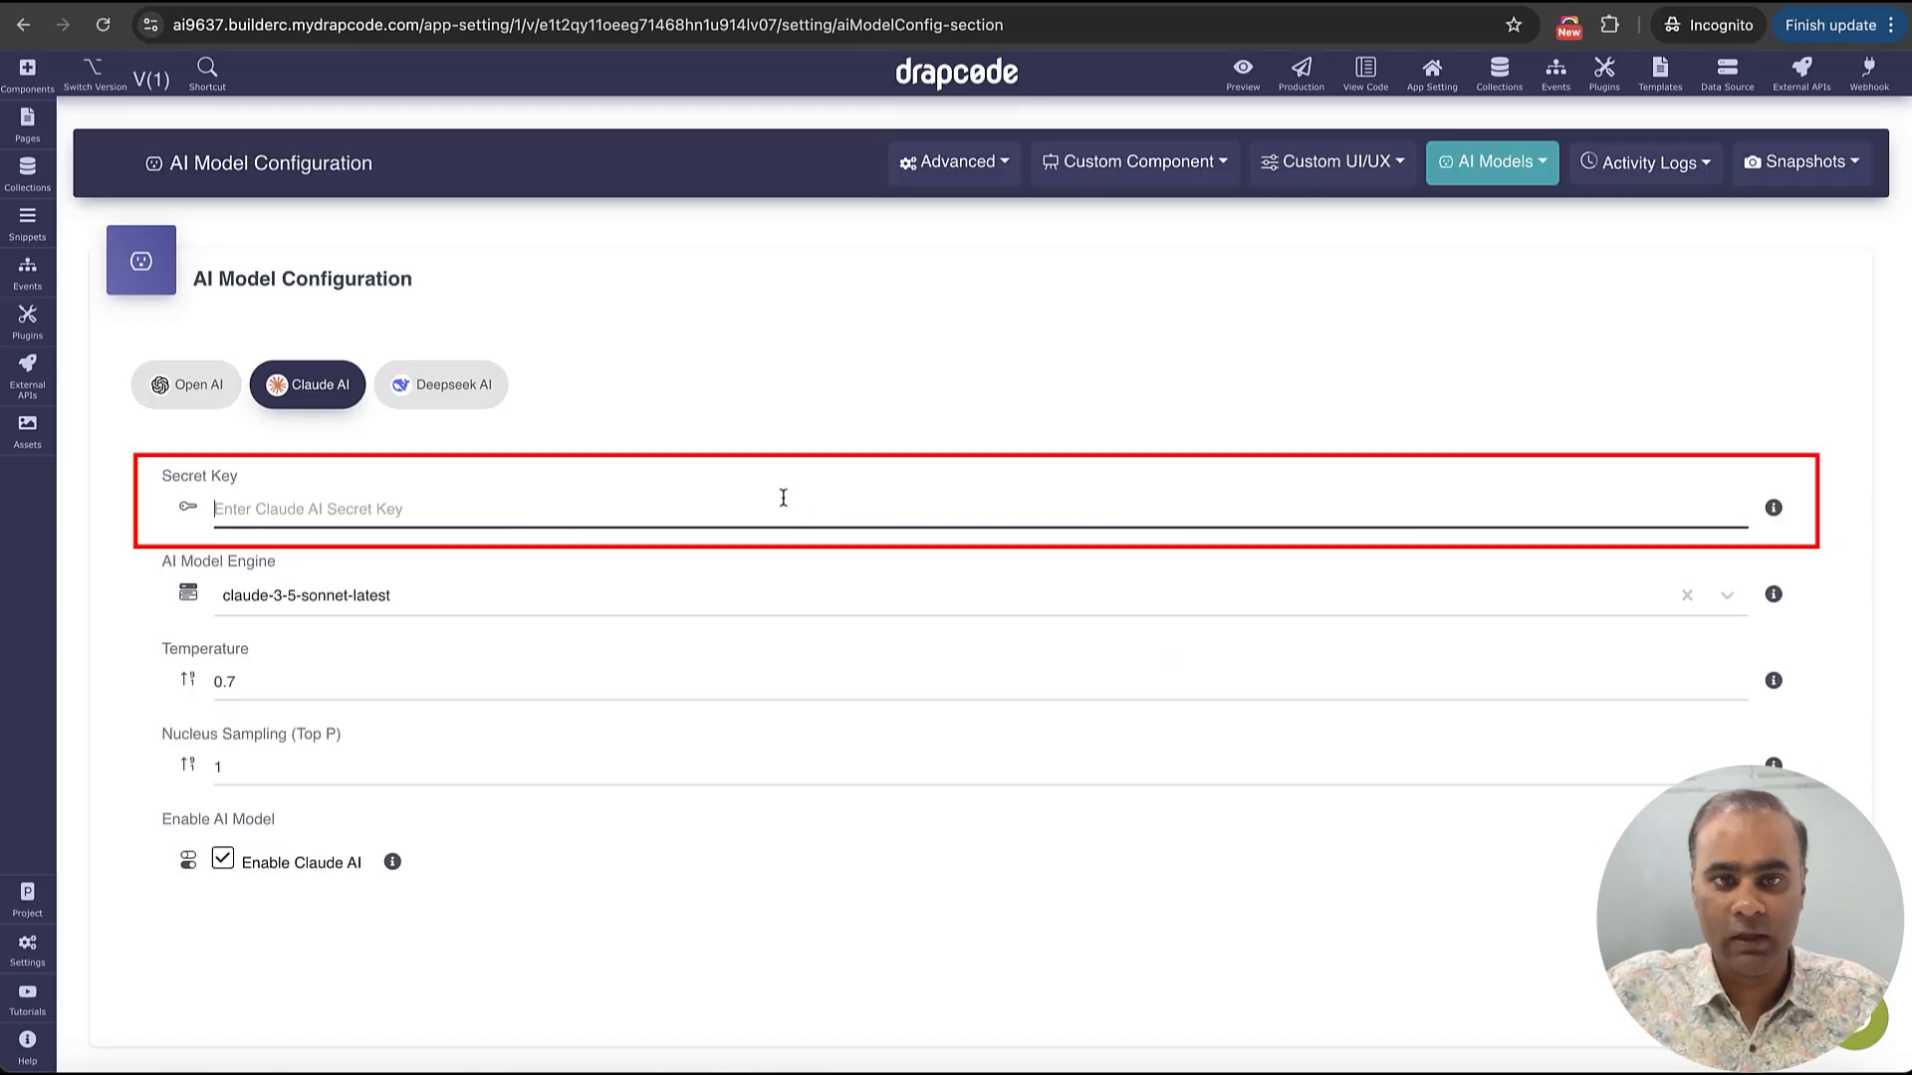
pyautogui.press('super+v')
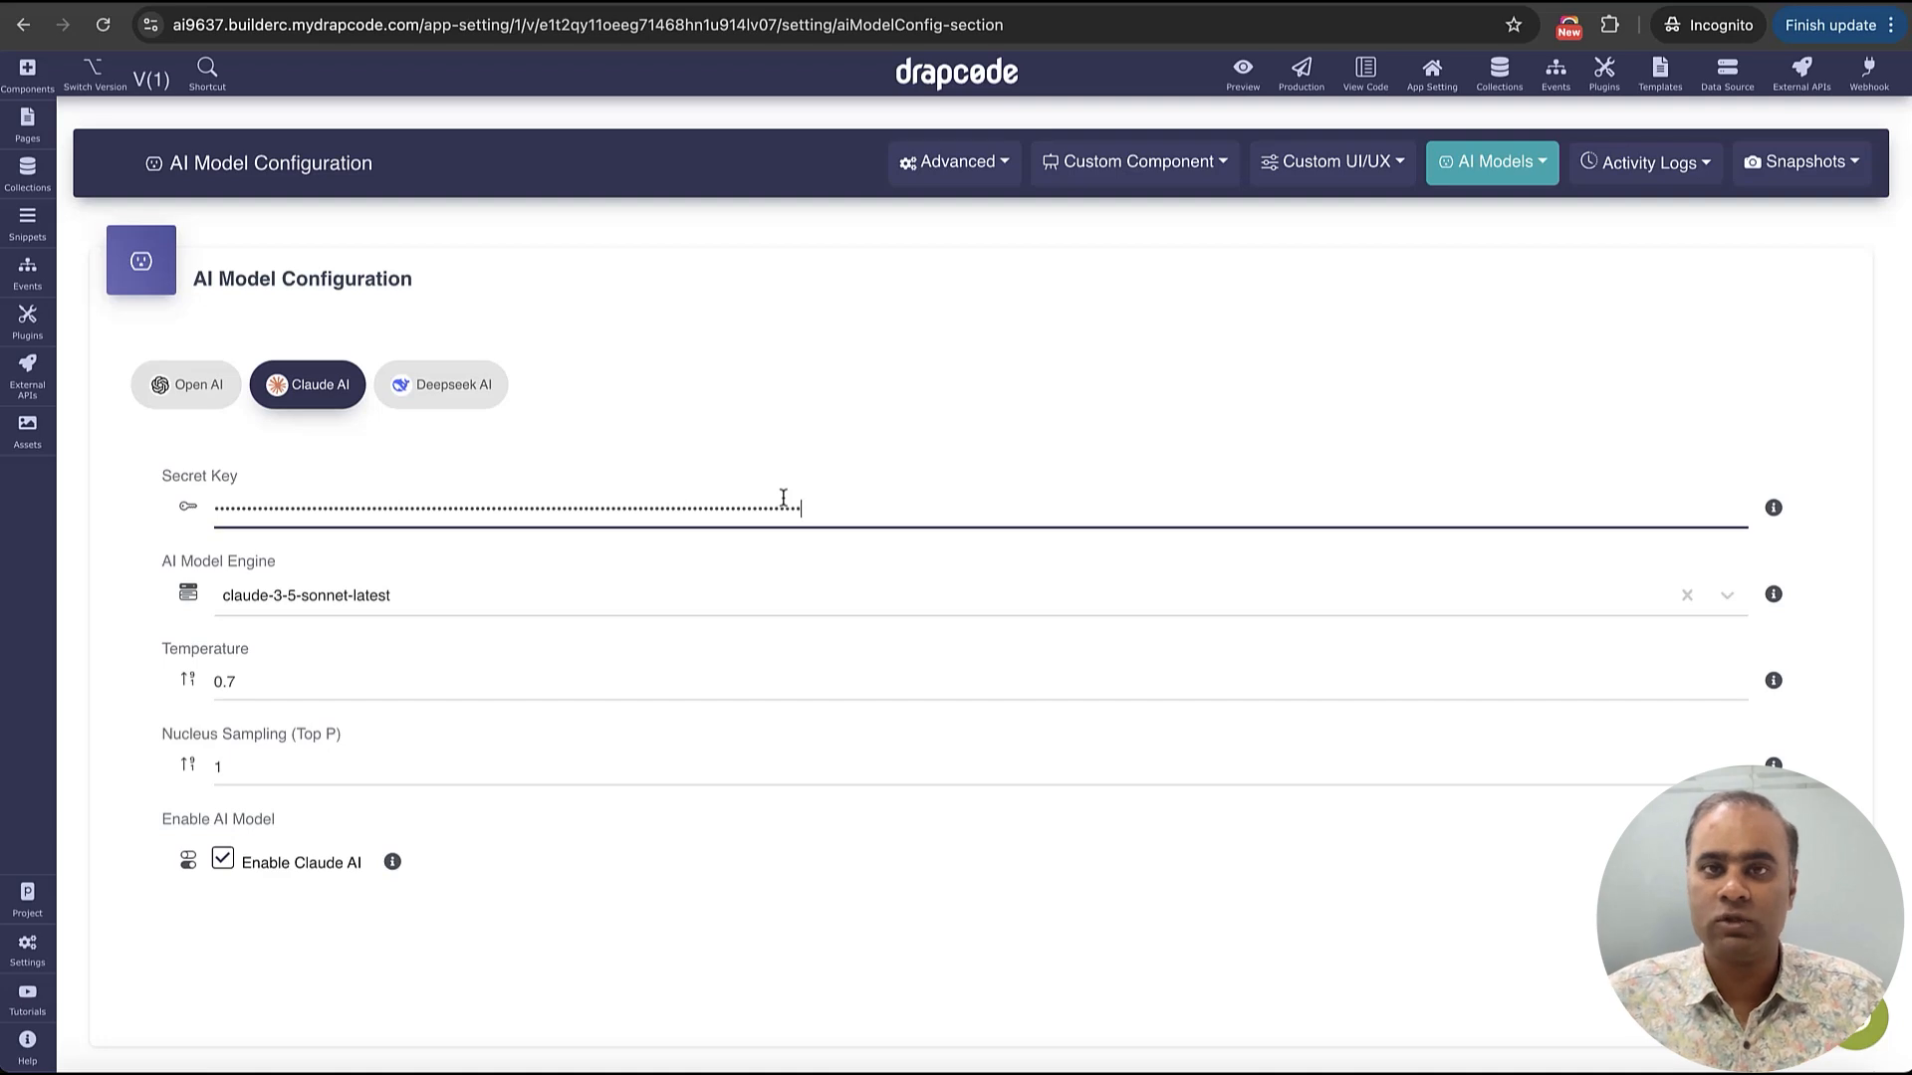
pyautogui.click(934, 566)
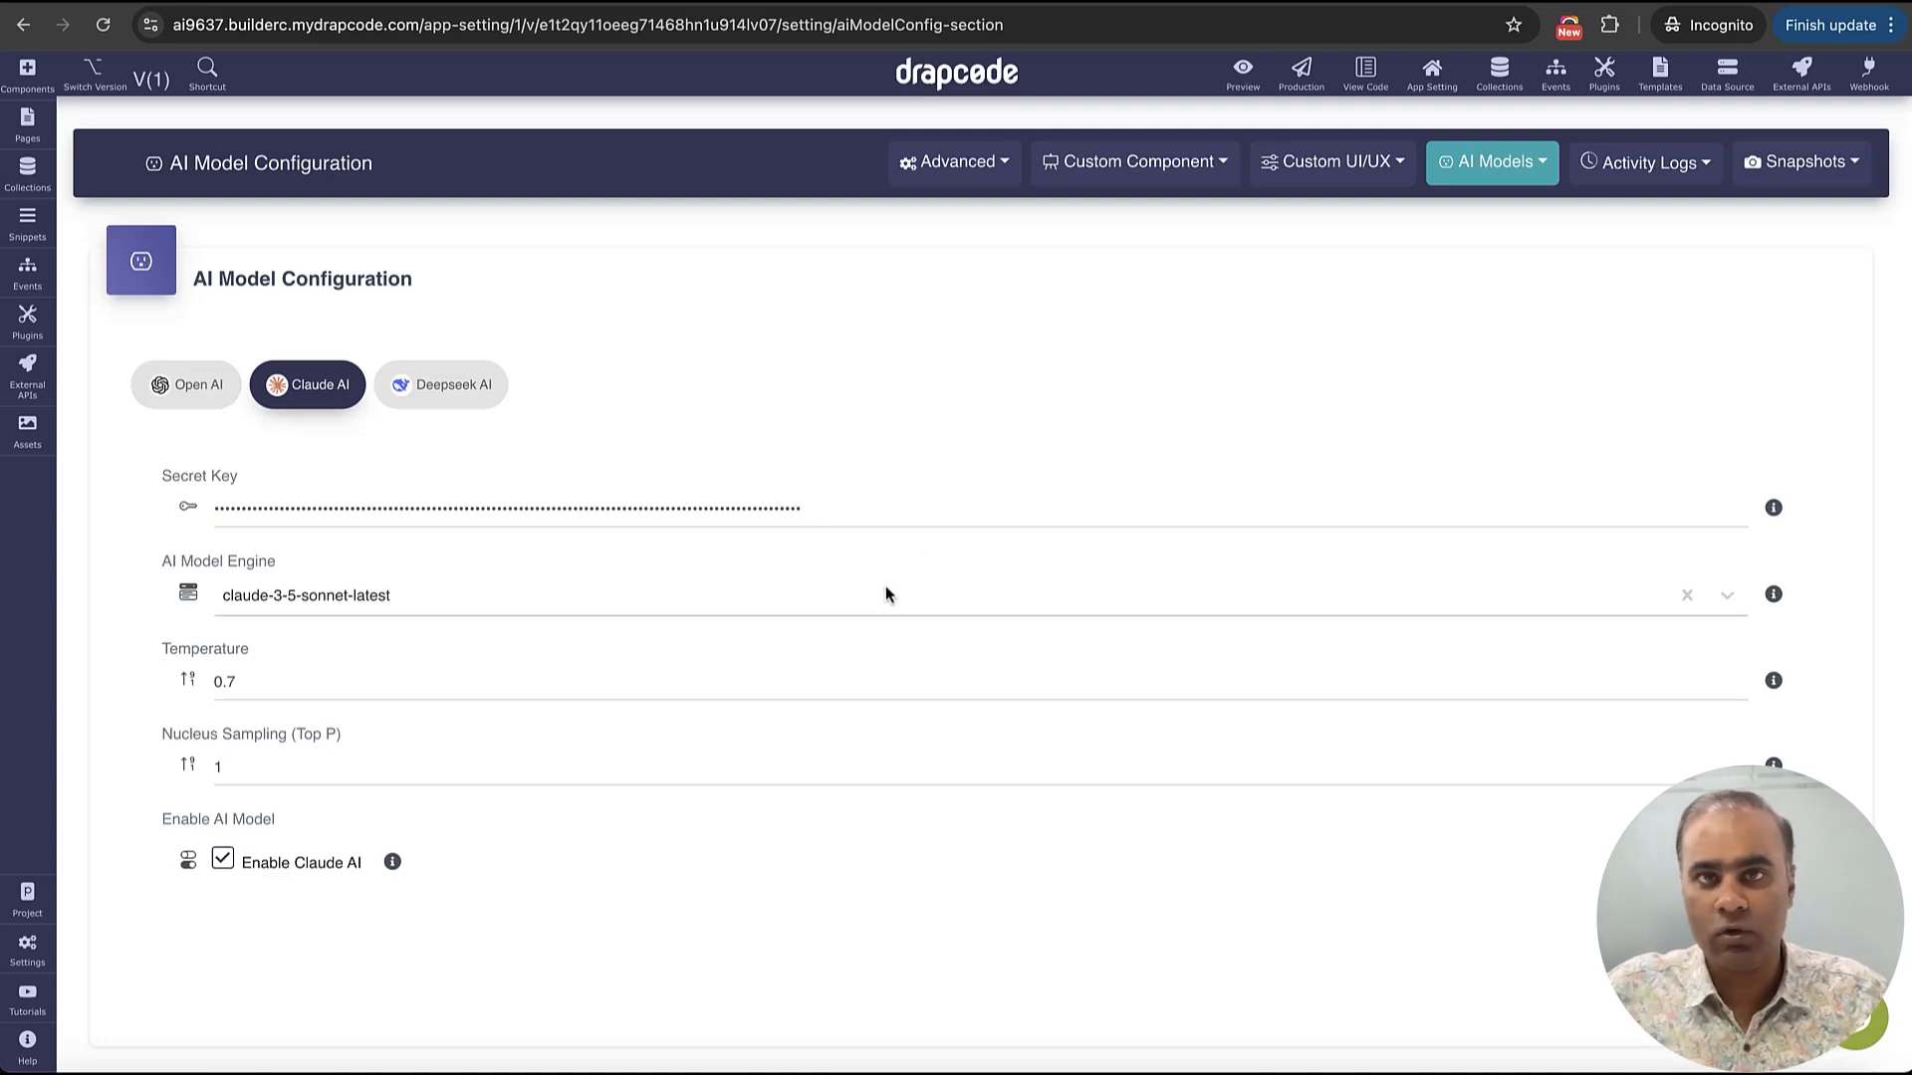
# Choose claude-3-5-sonnet-latest as the model engine, keep Claude AI enabled, and update the AI model configuration
pyautogui.scroll(-1, 886, 595)
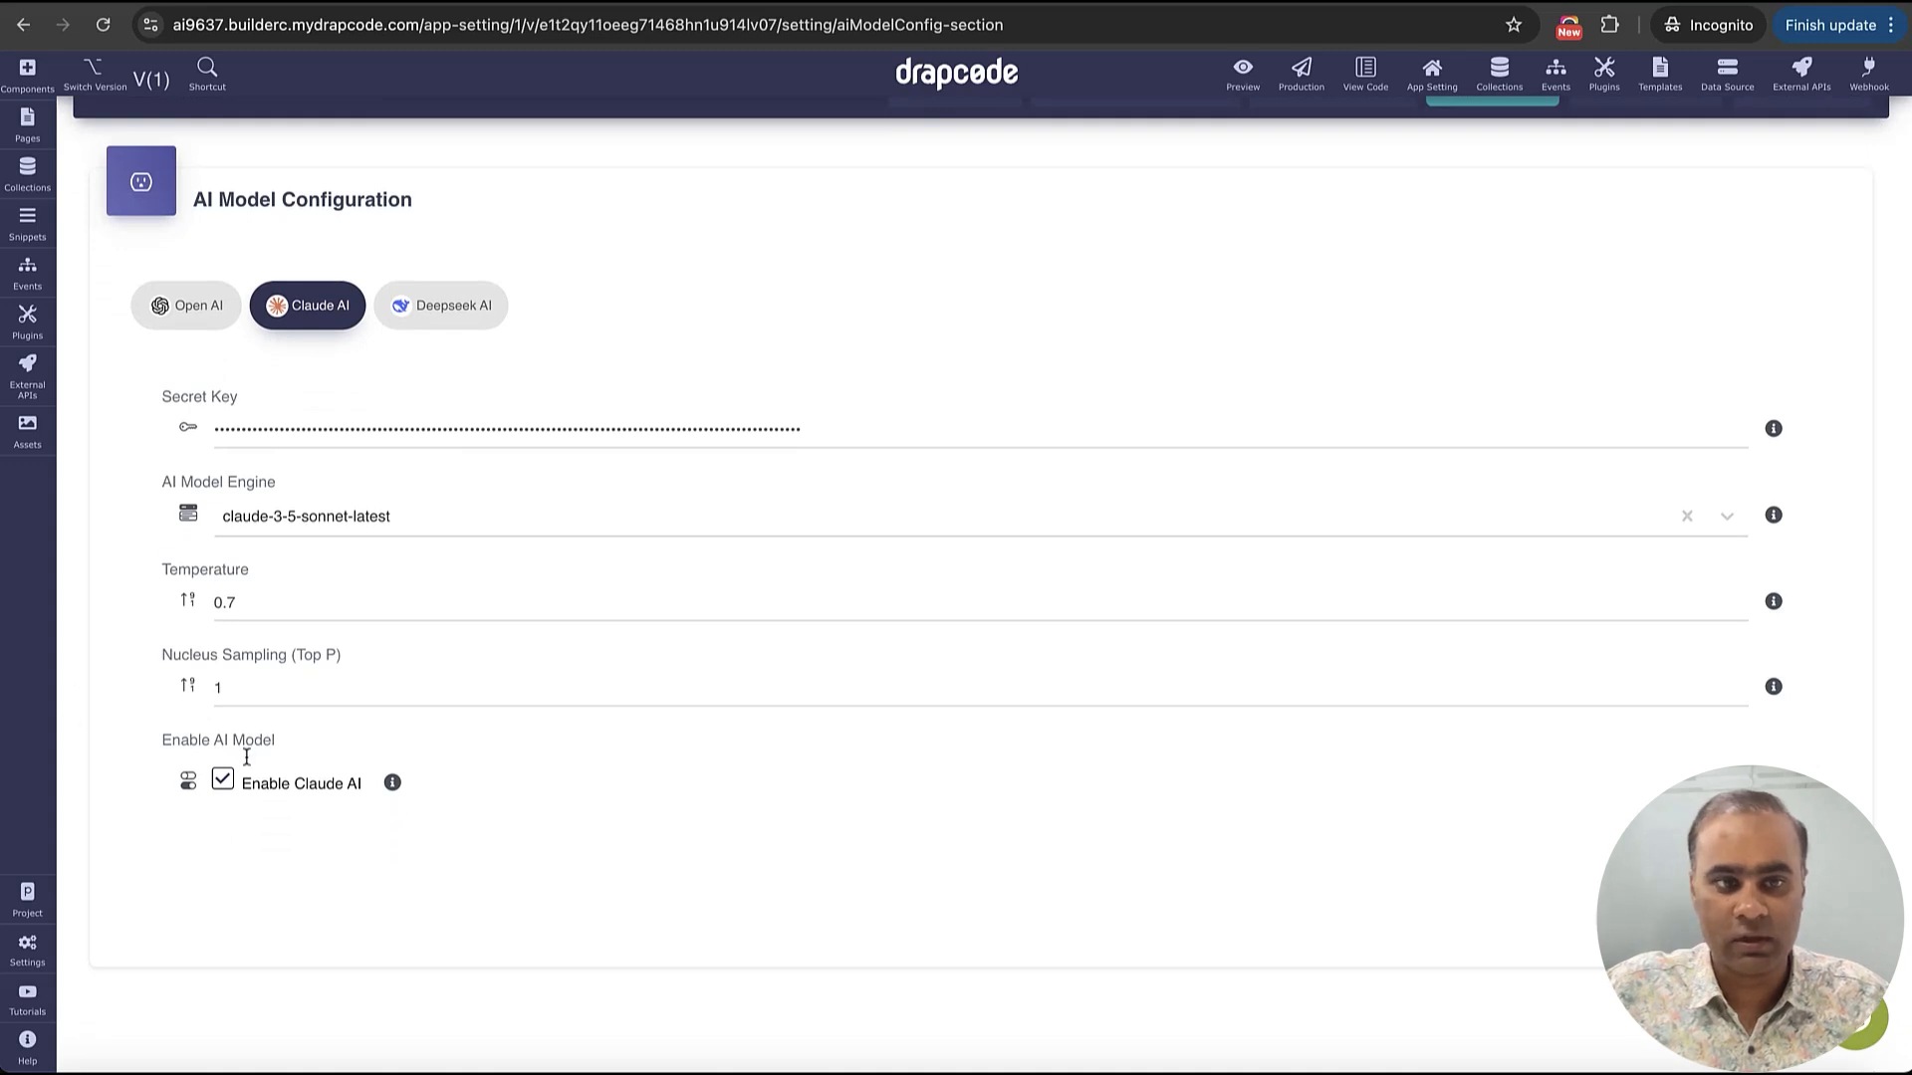
pyautogui.click(338, 516)
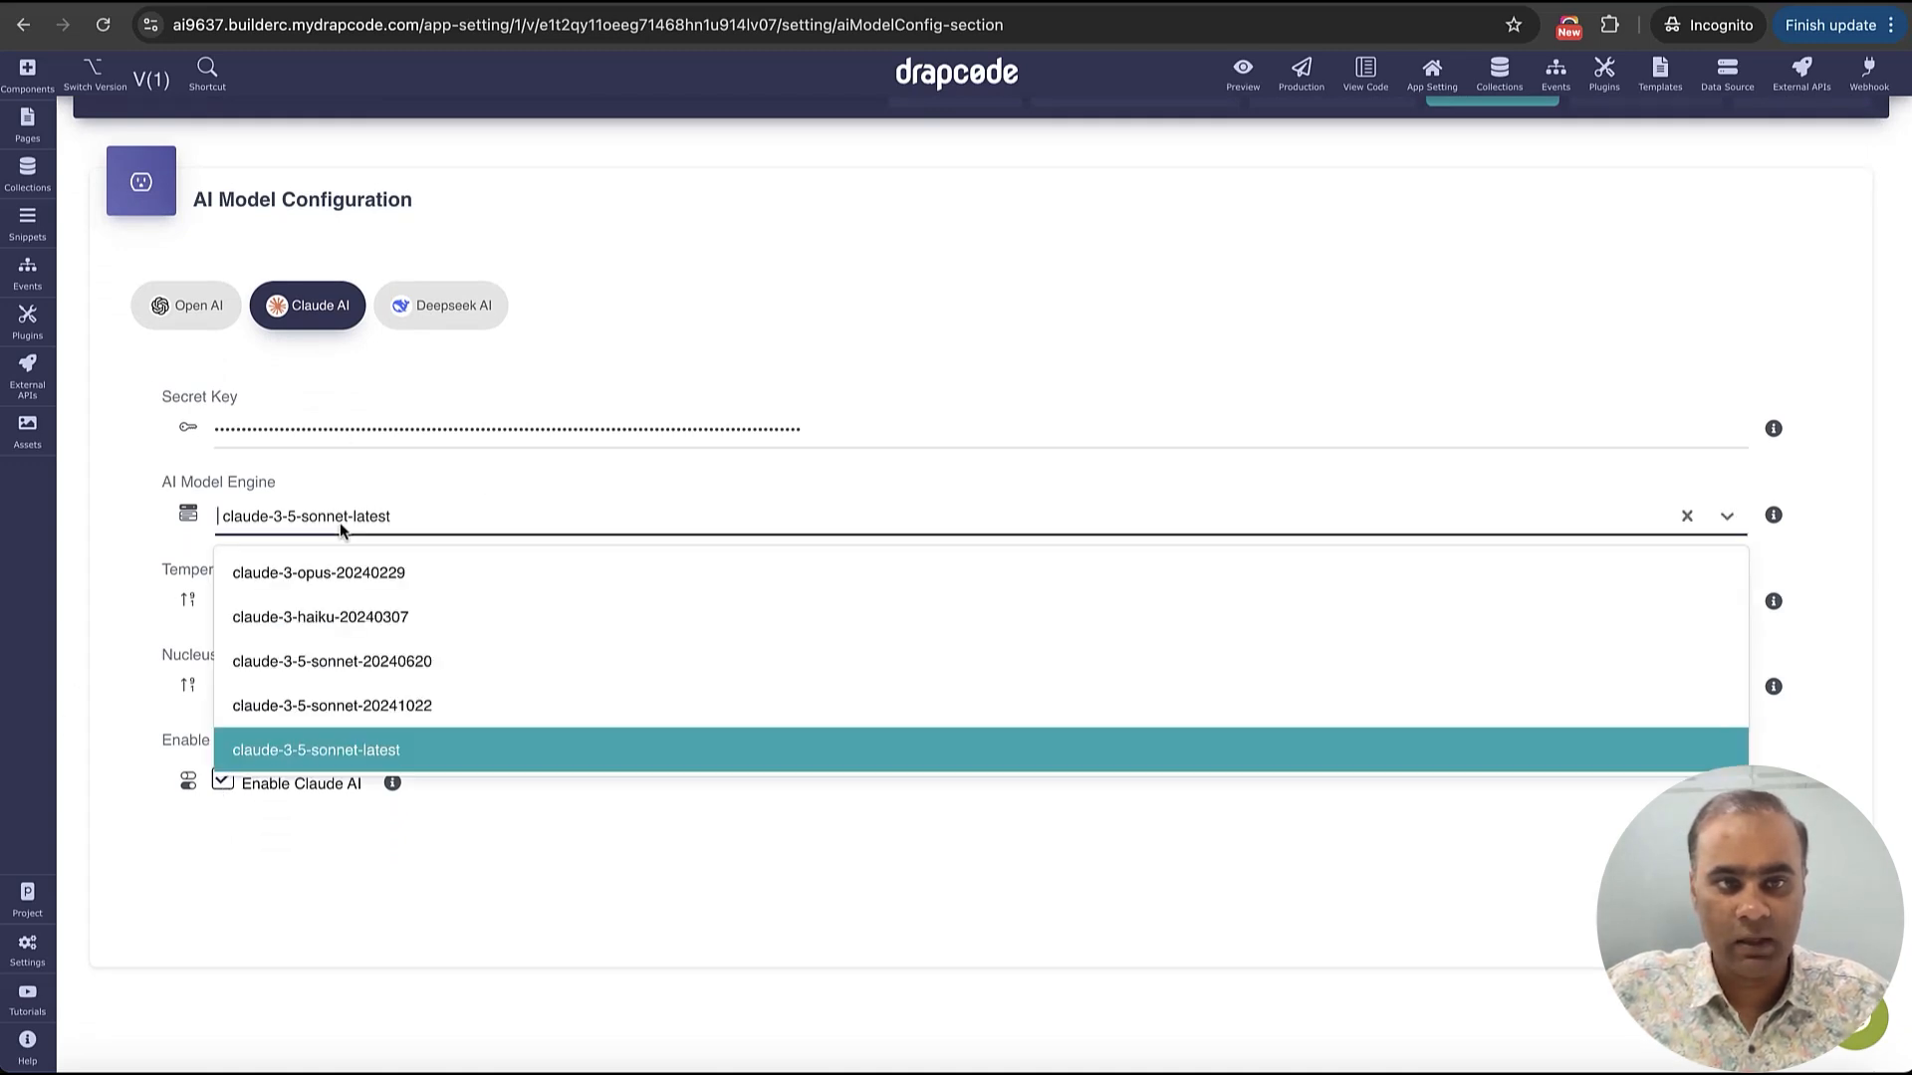
pyautogui.click(425, 749)
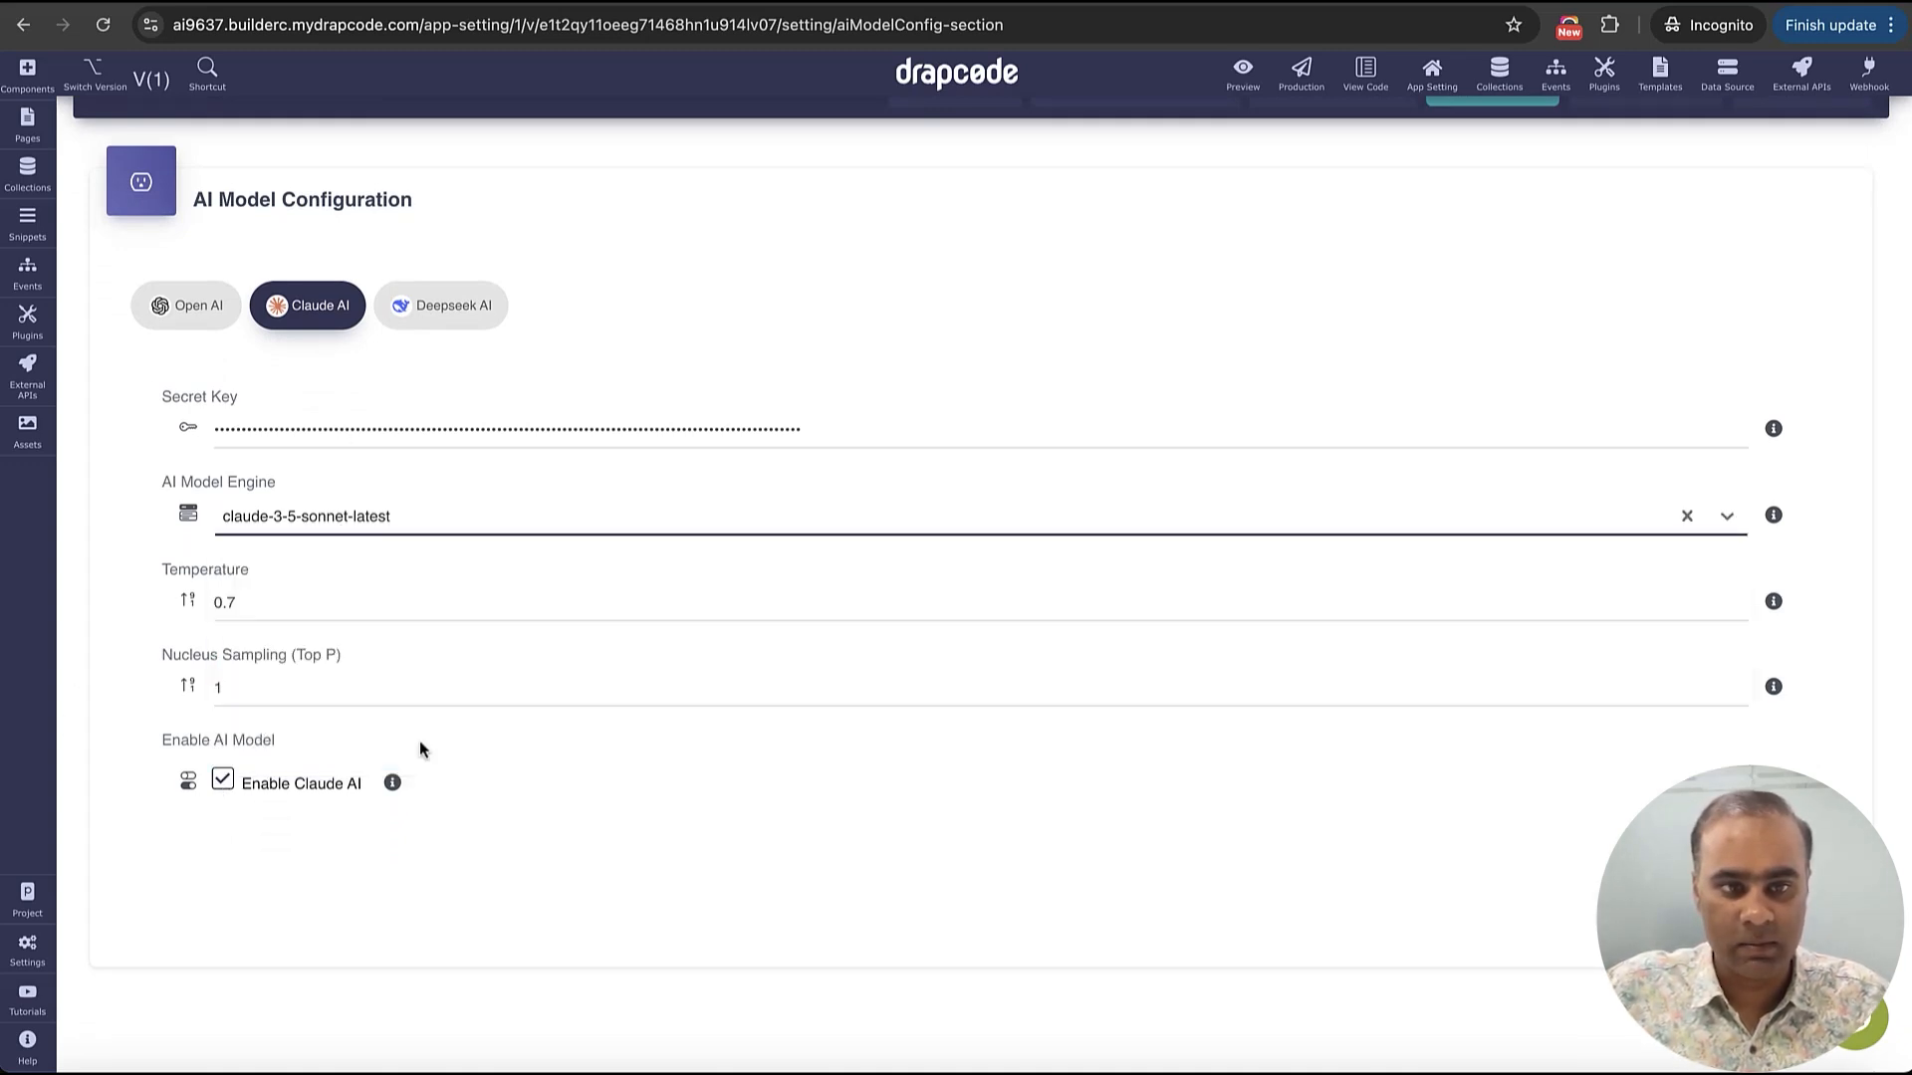
pyautogui.click(389, 610)
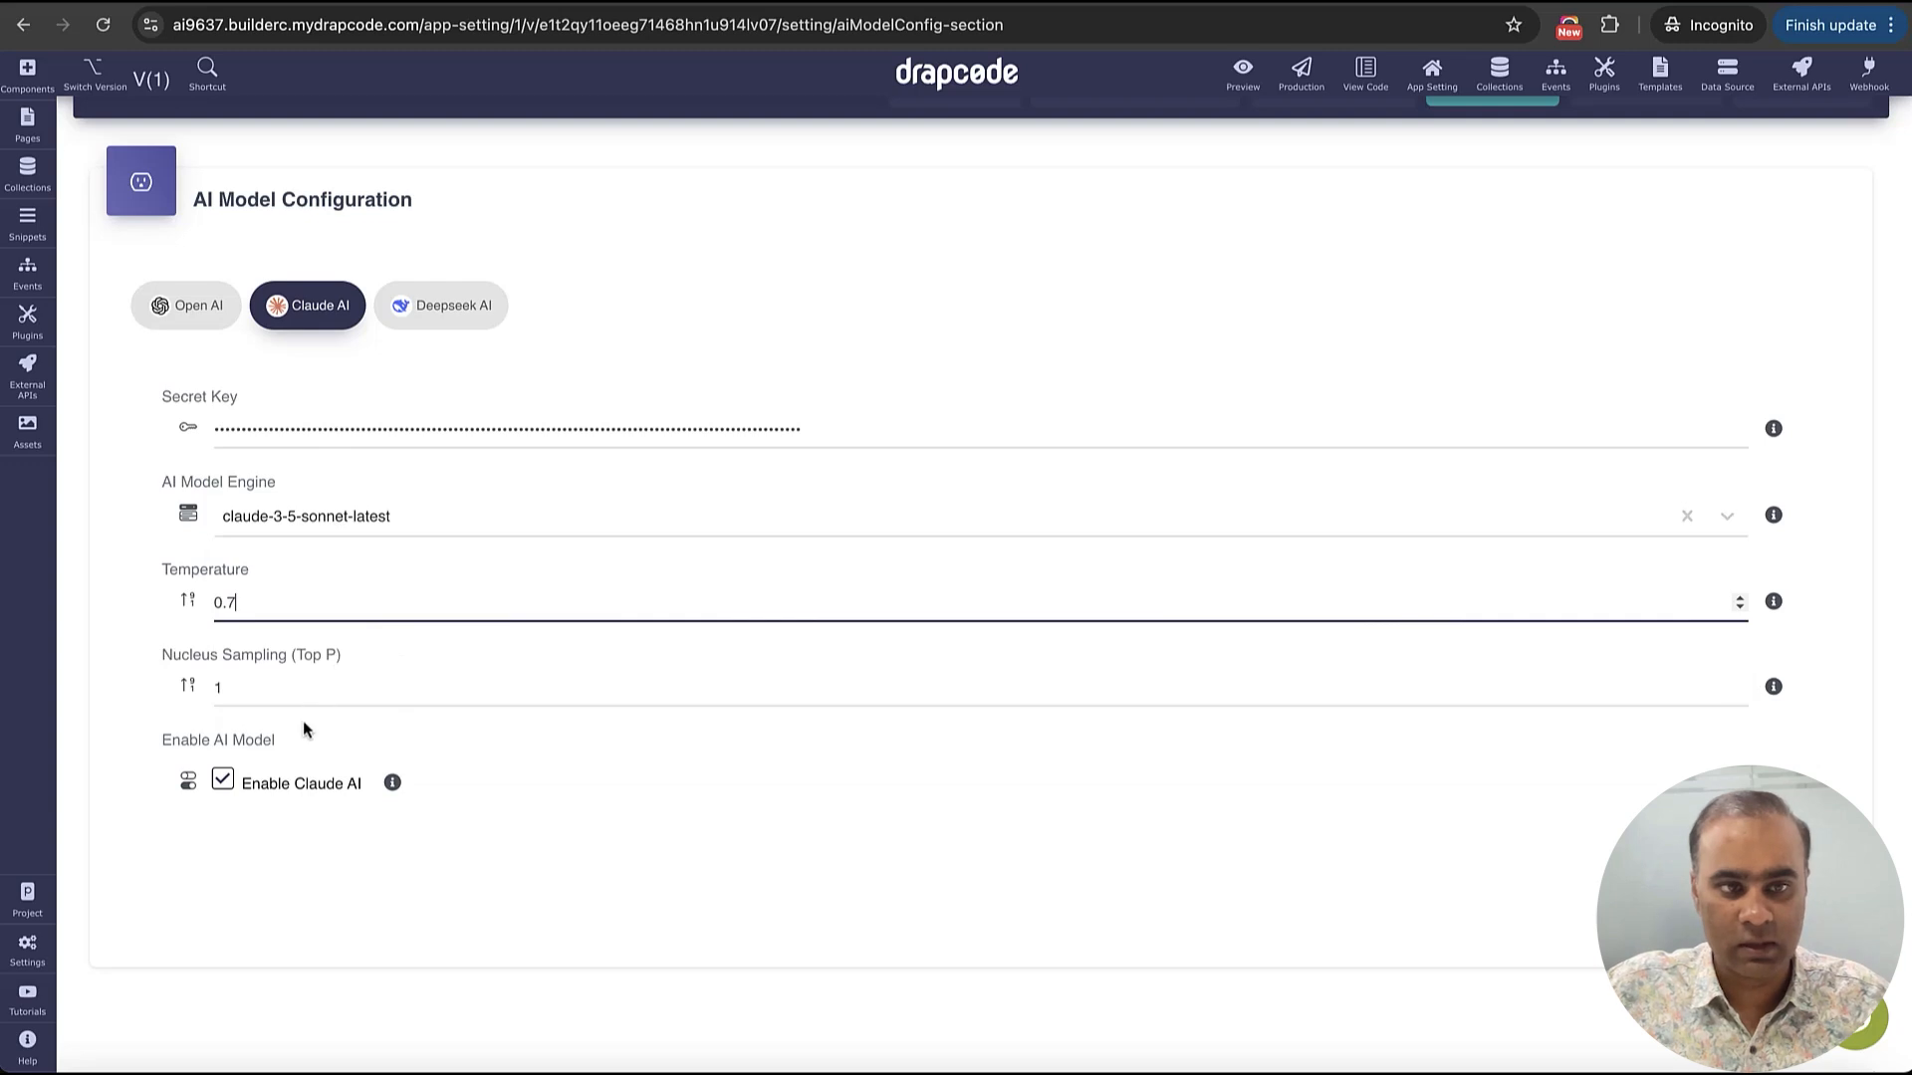
pyautogui.click(224, 783)
pyautogui.click(224, 783)
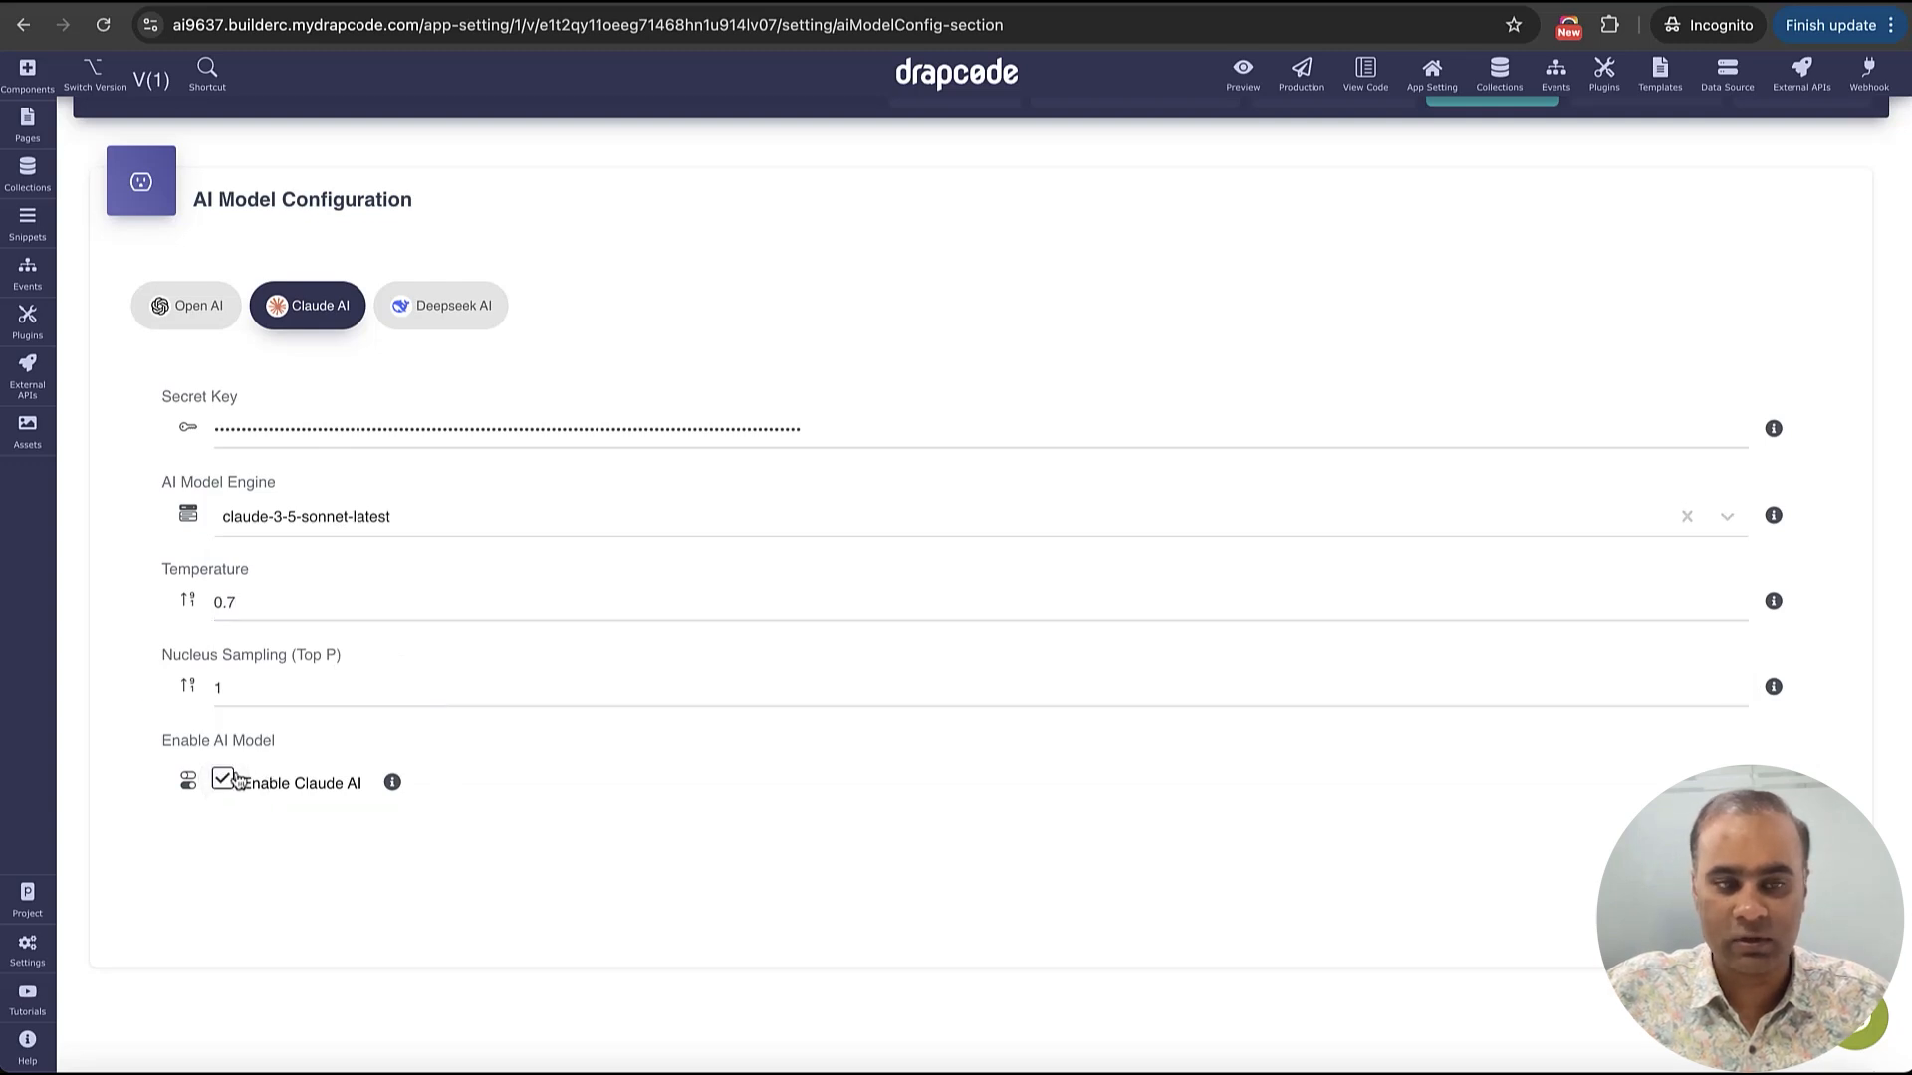
pyautogui.click(1748, 870)
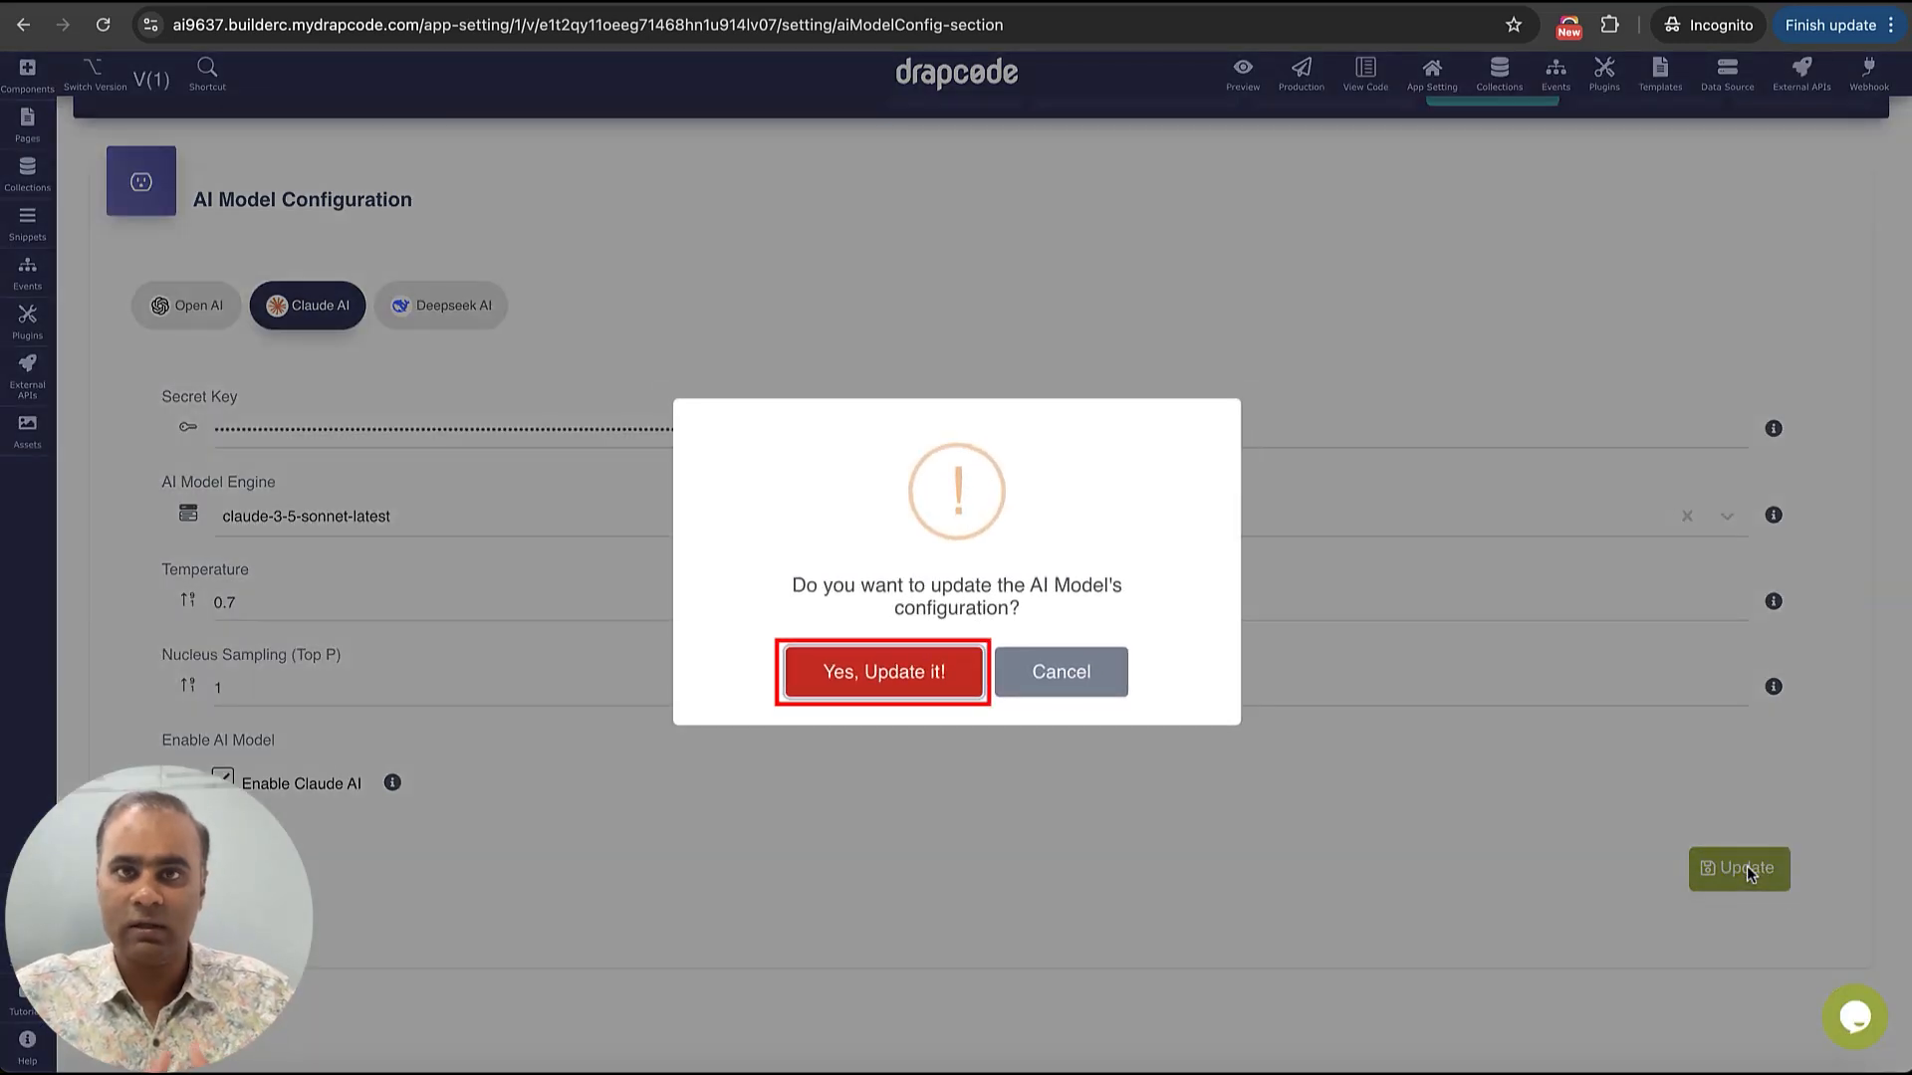
pyautogui.click(906, 680)
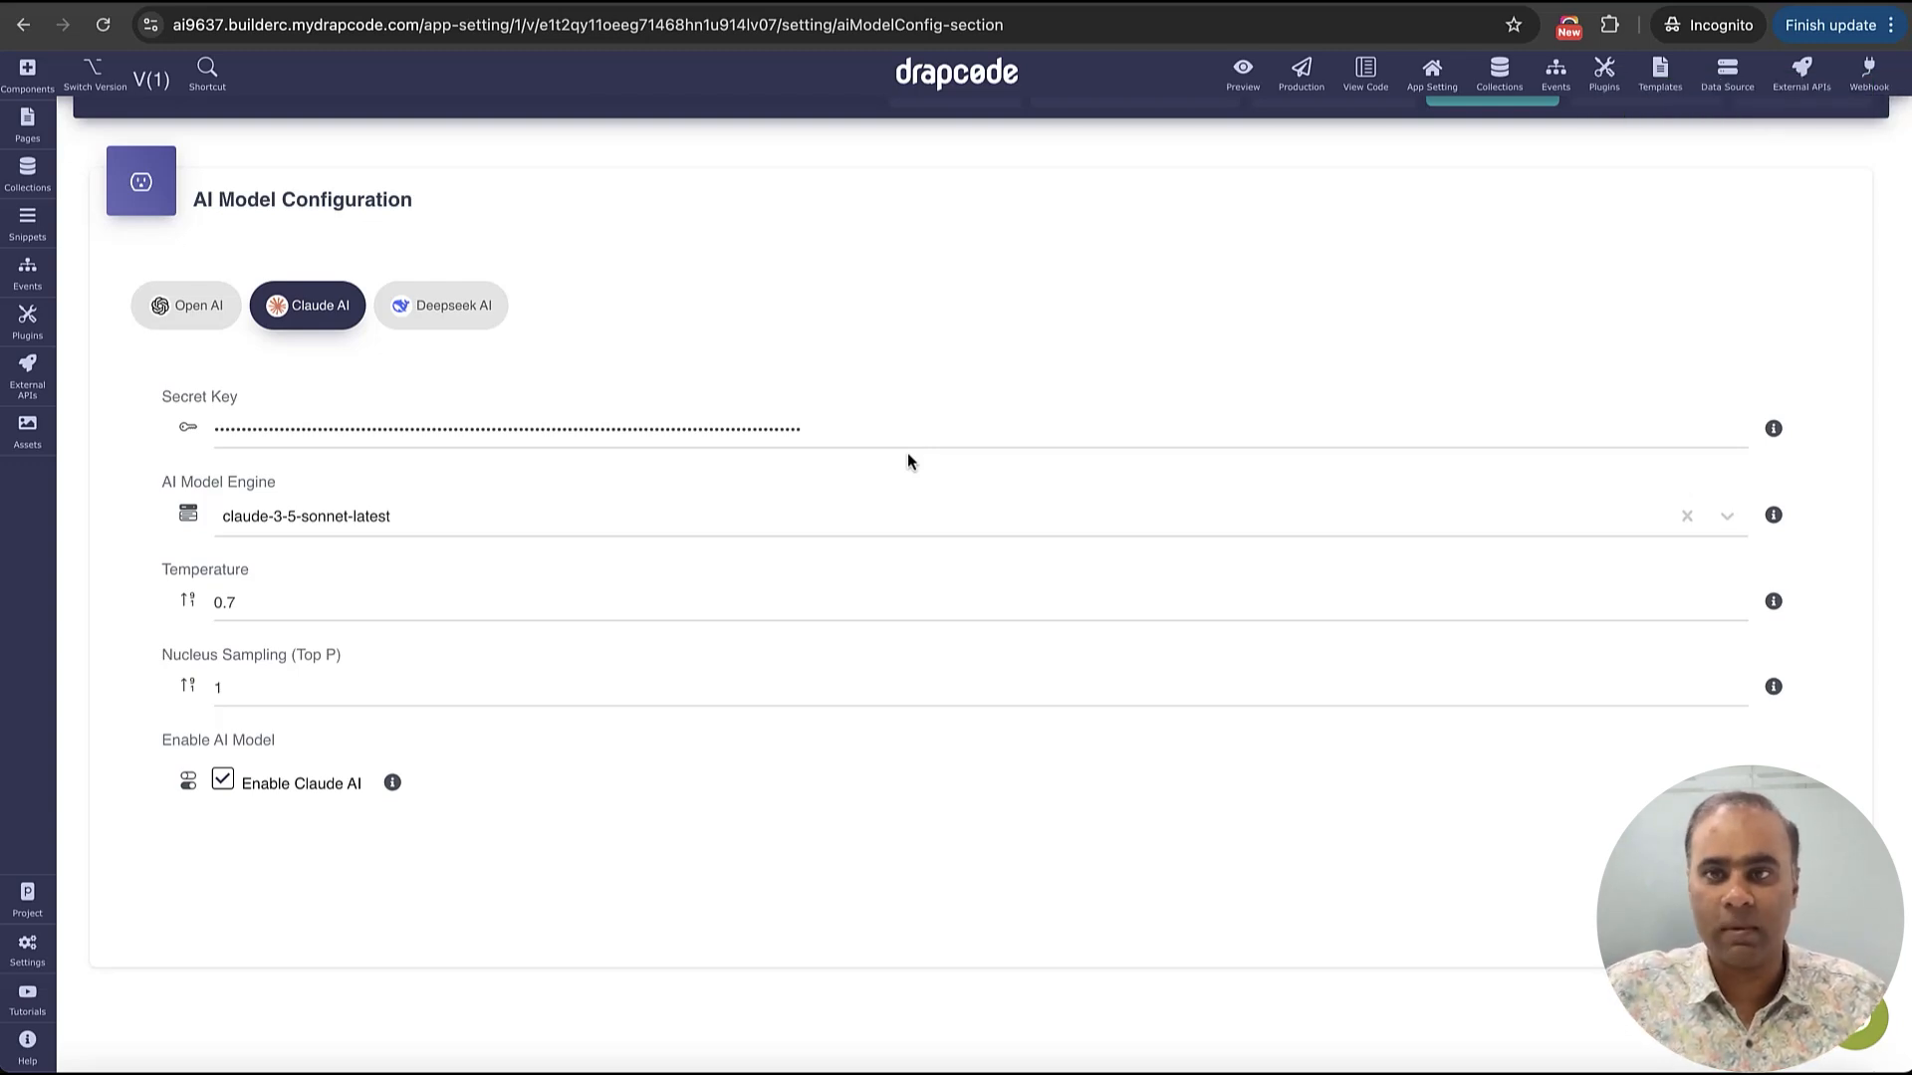
# Open the blank page from the General page group in the page editor
pyautogui.scroll(2, 936, 366)
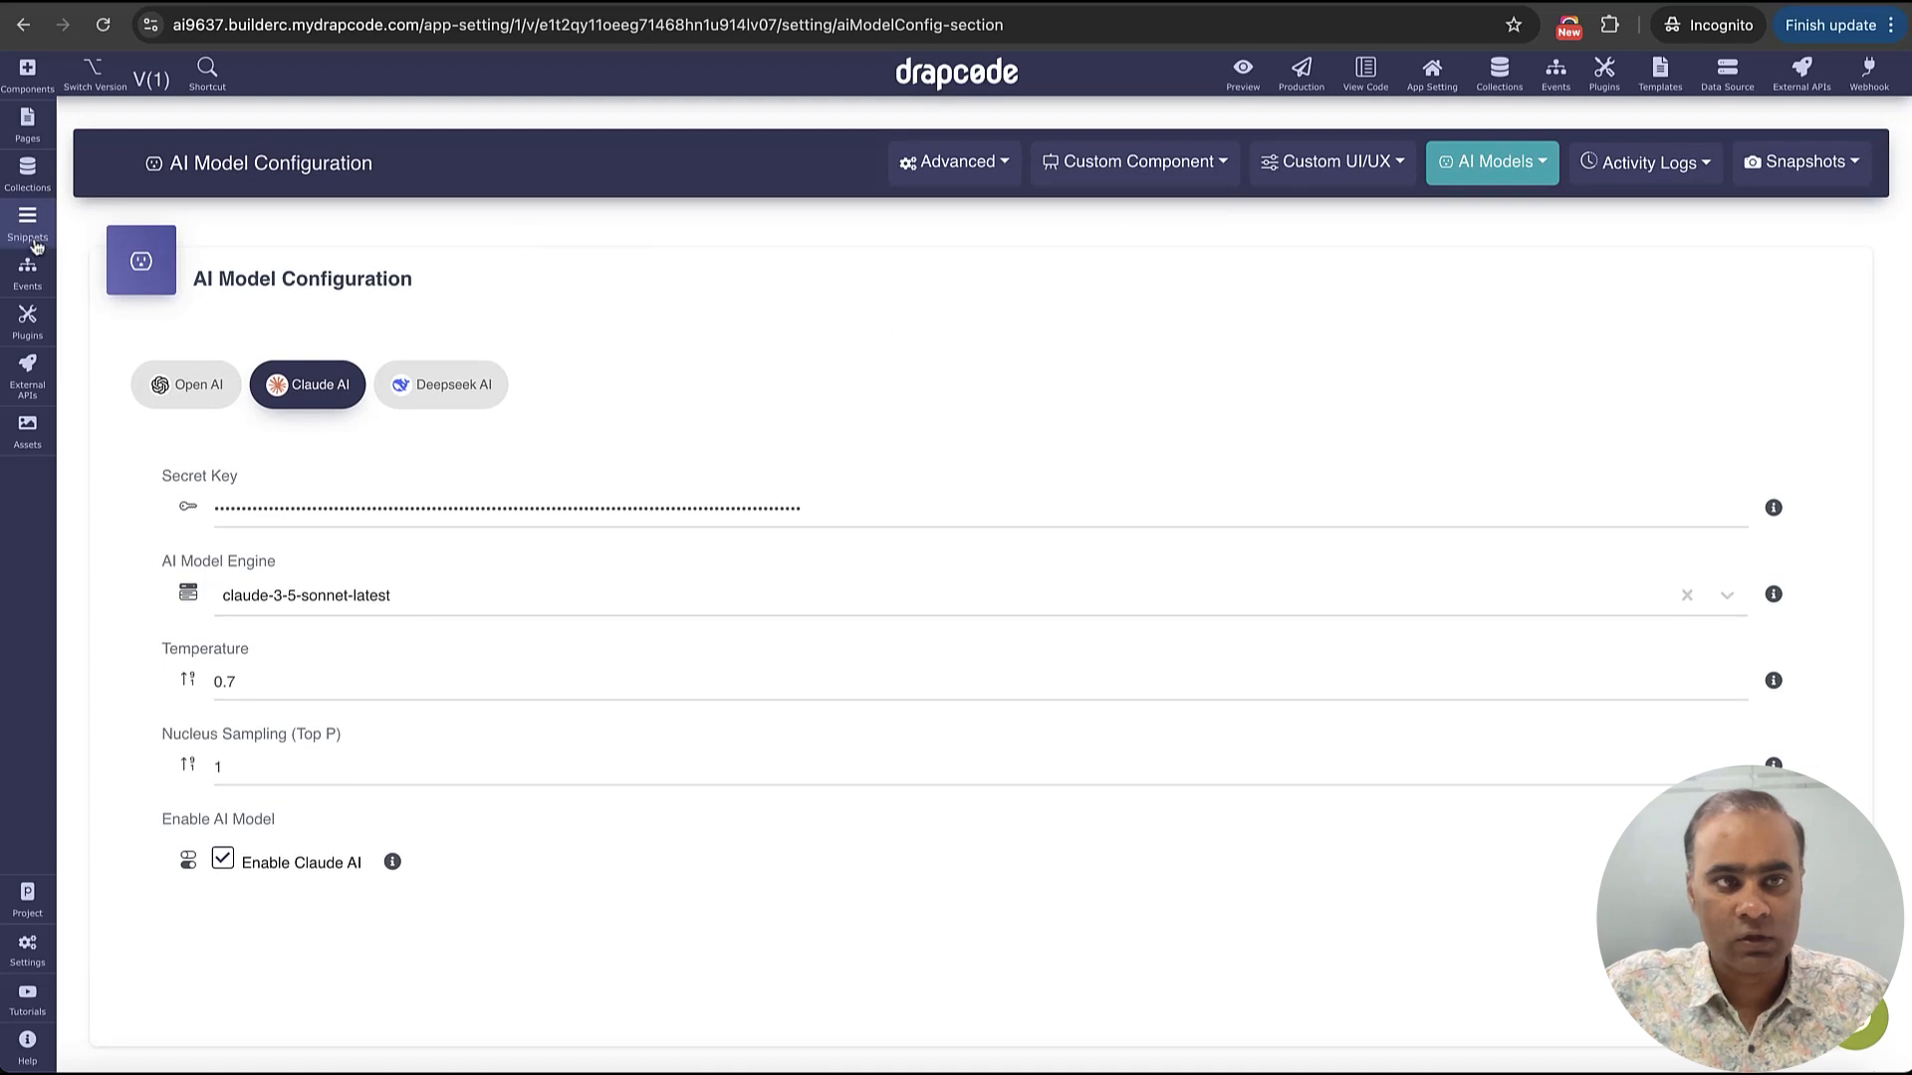
pyautogui.click(26, 125)
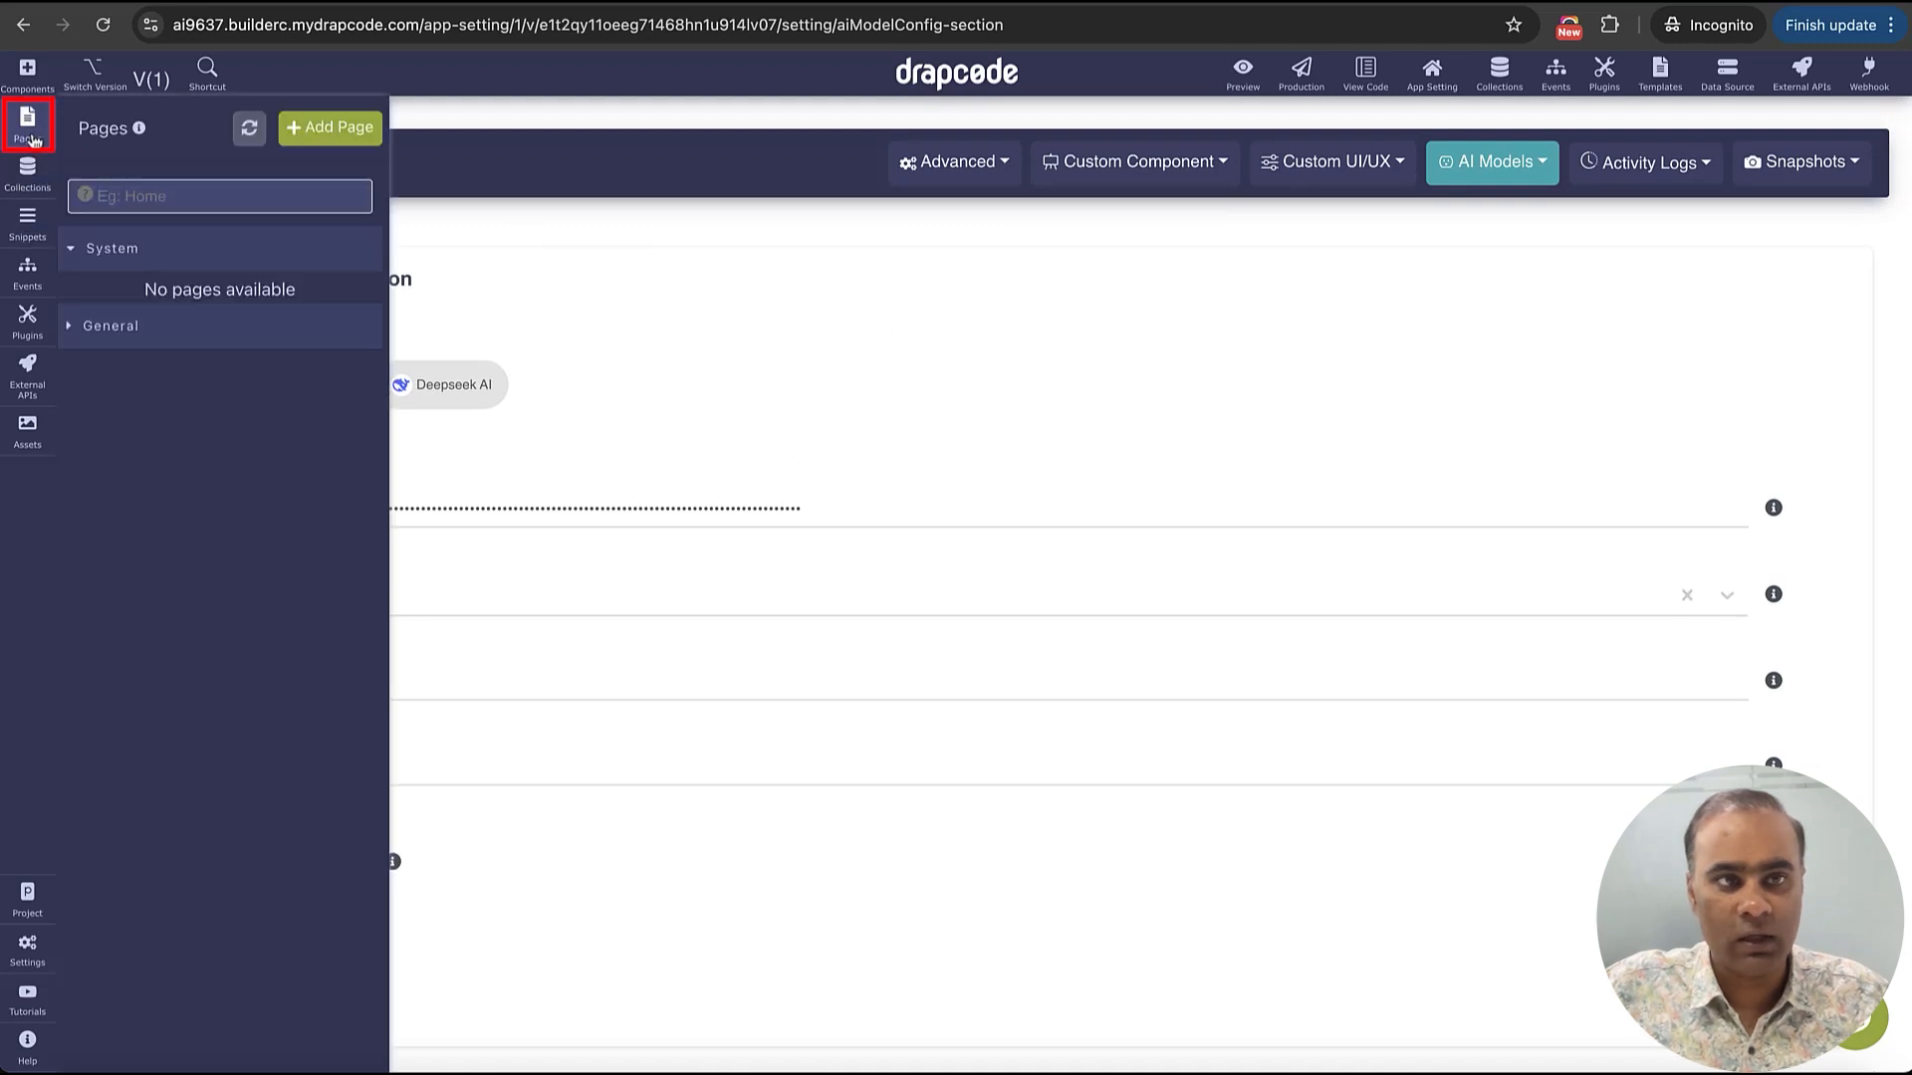
pyautogui.click(140, 326)
pyautogui.click(131, 622)
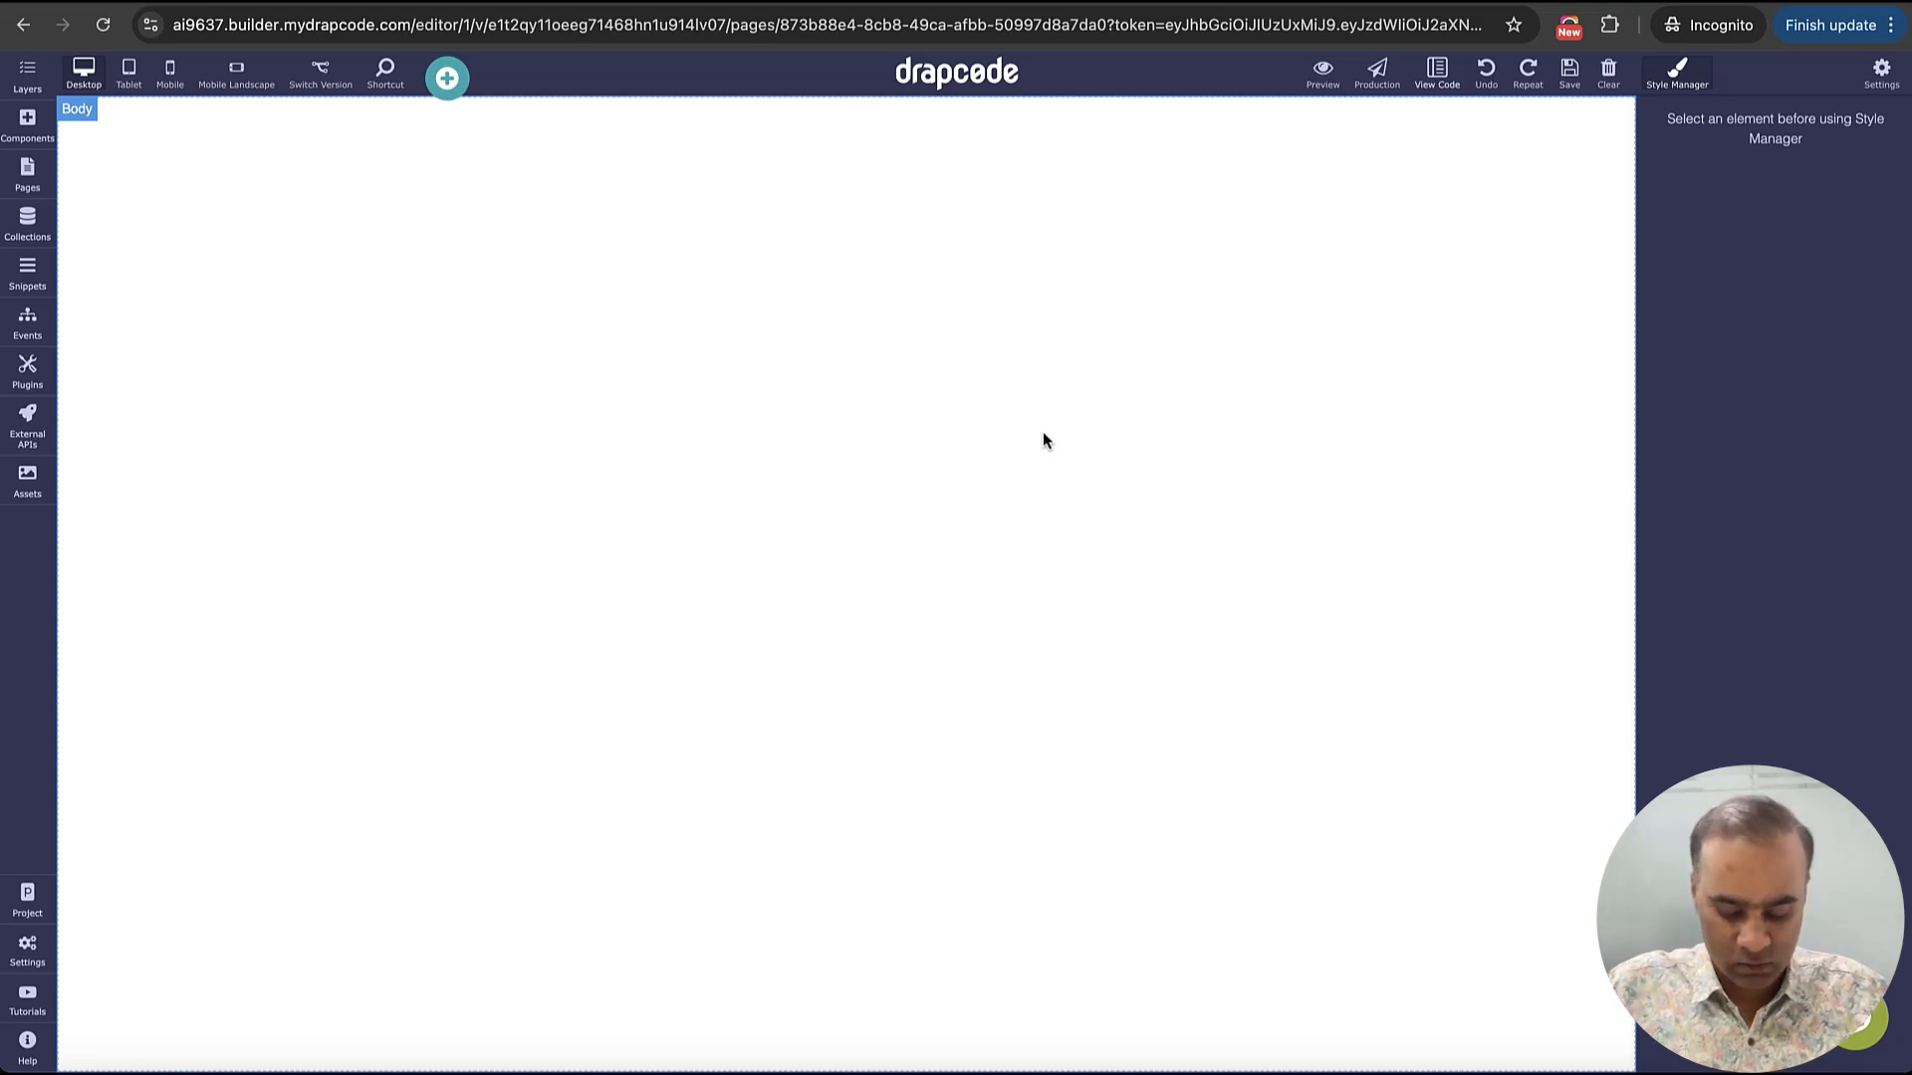
# Search Google Images for "EMR dashboards" in a new browser tab
pyautogui.press('super+t')
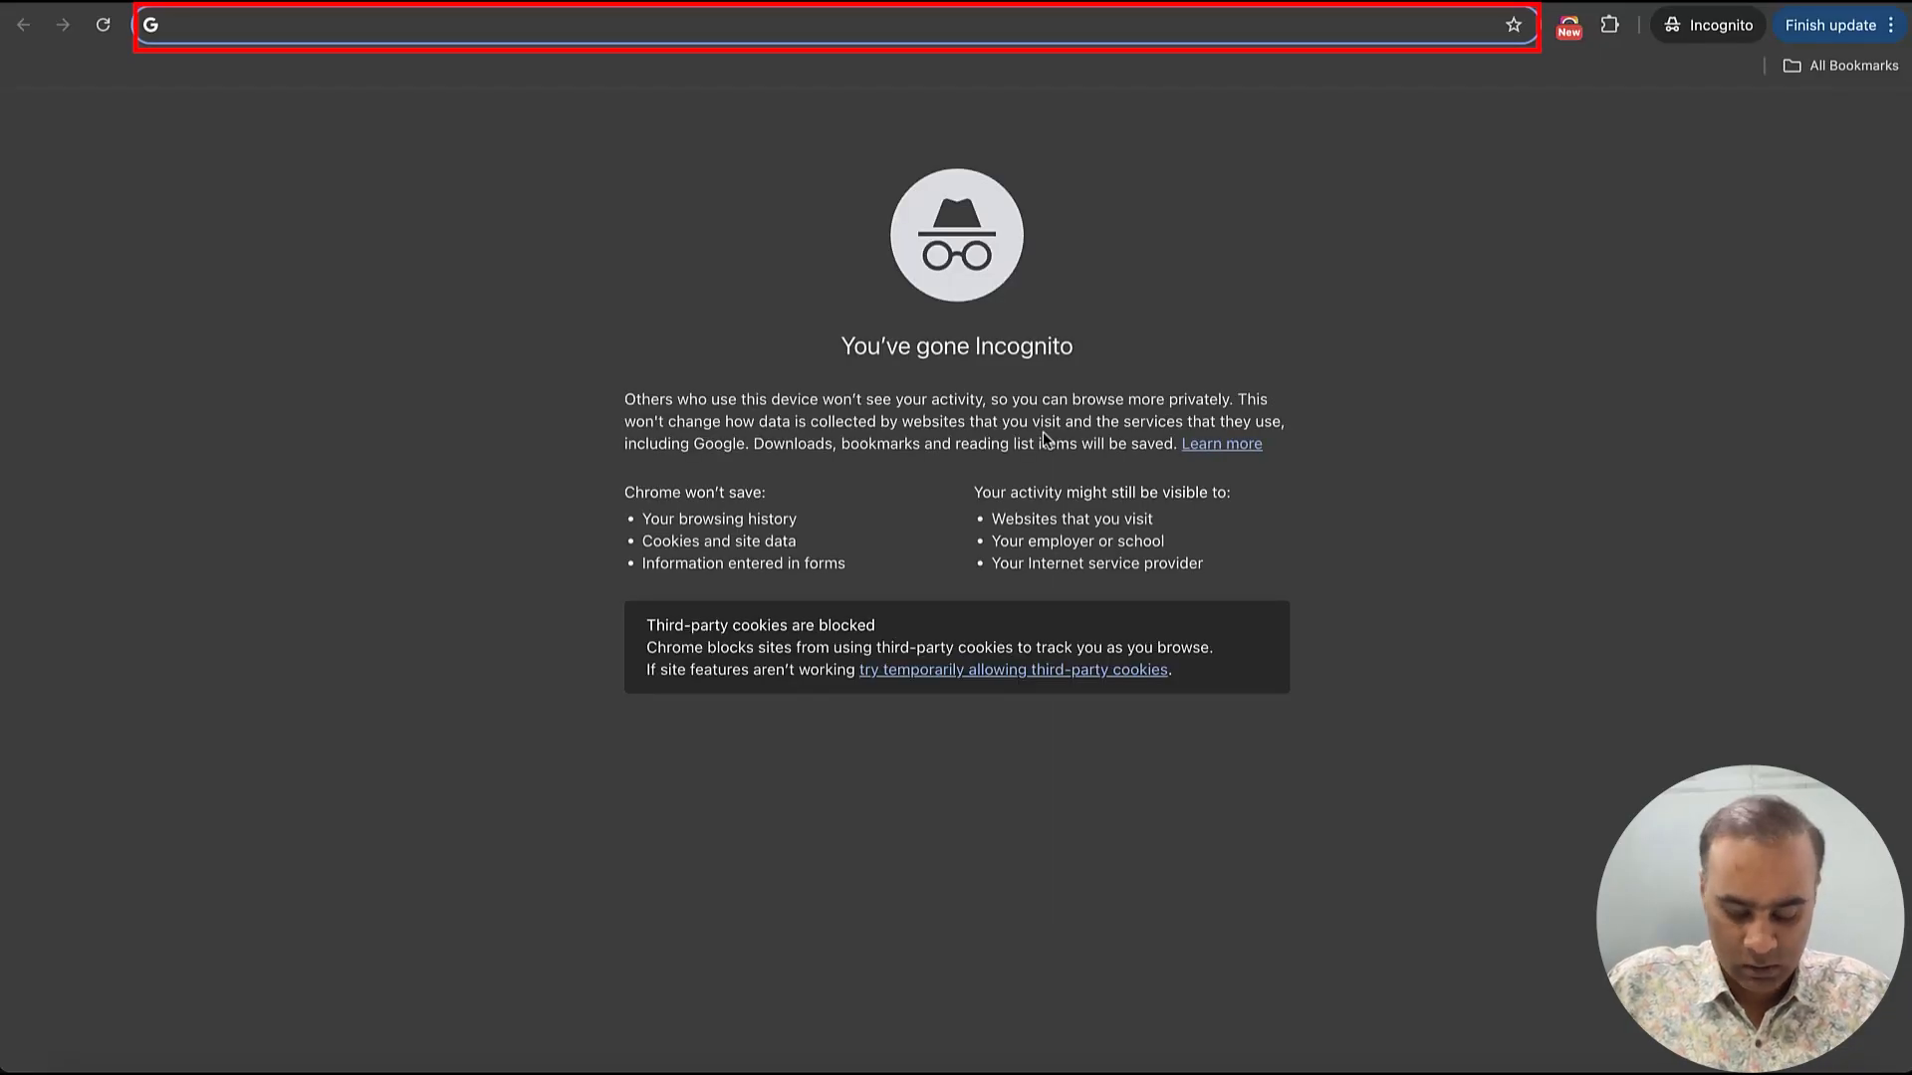
pyautogui.write('EMR dashbo')
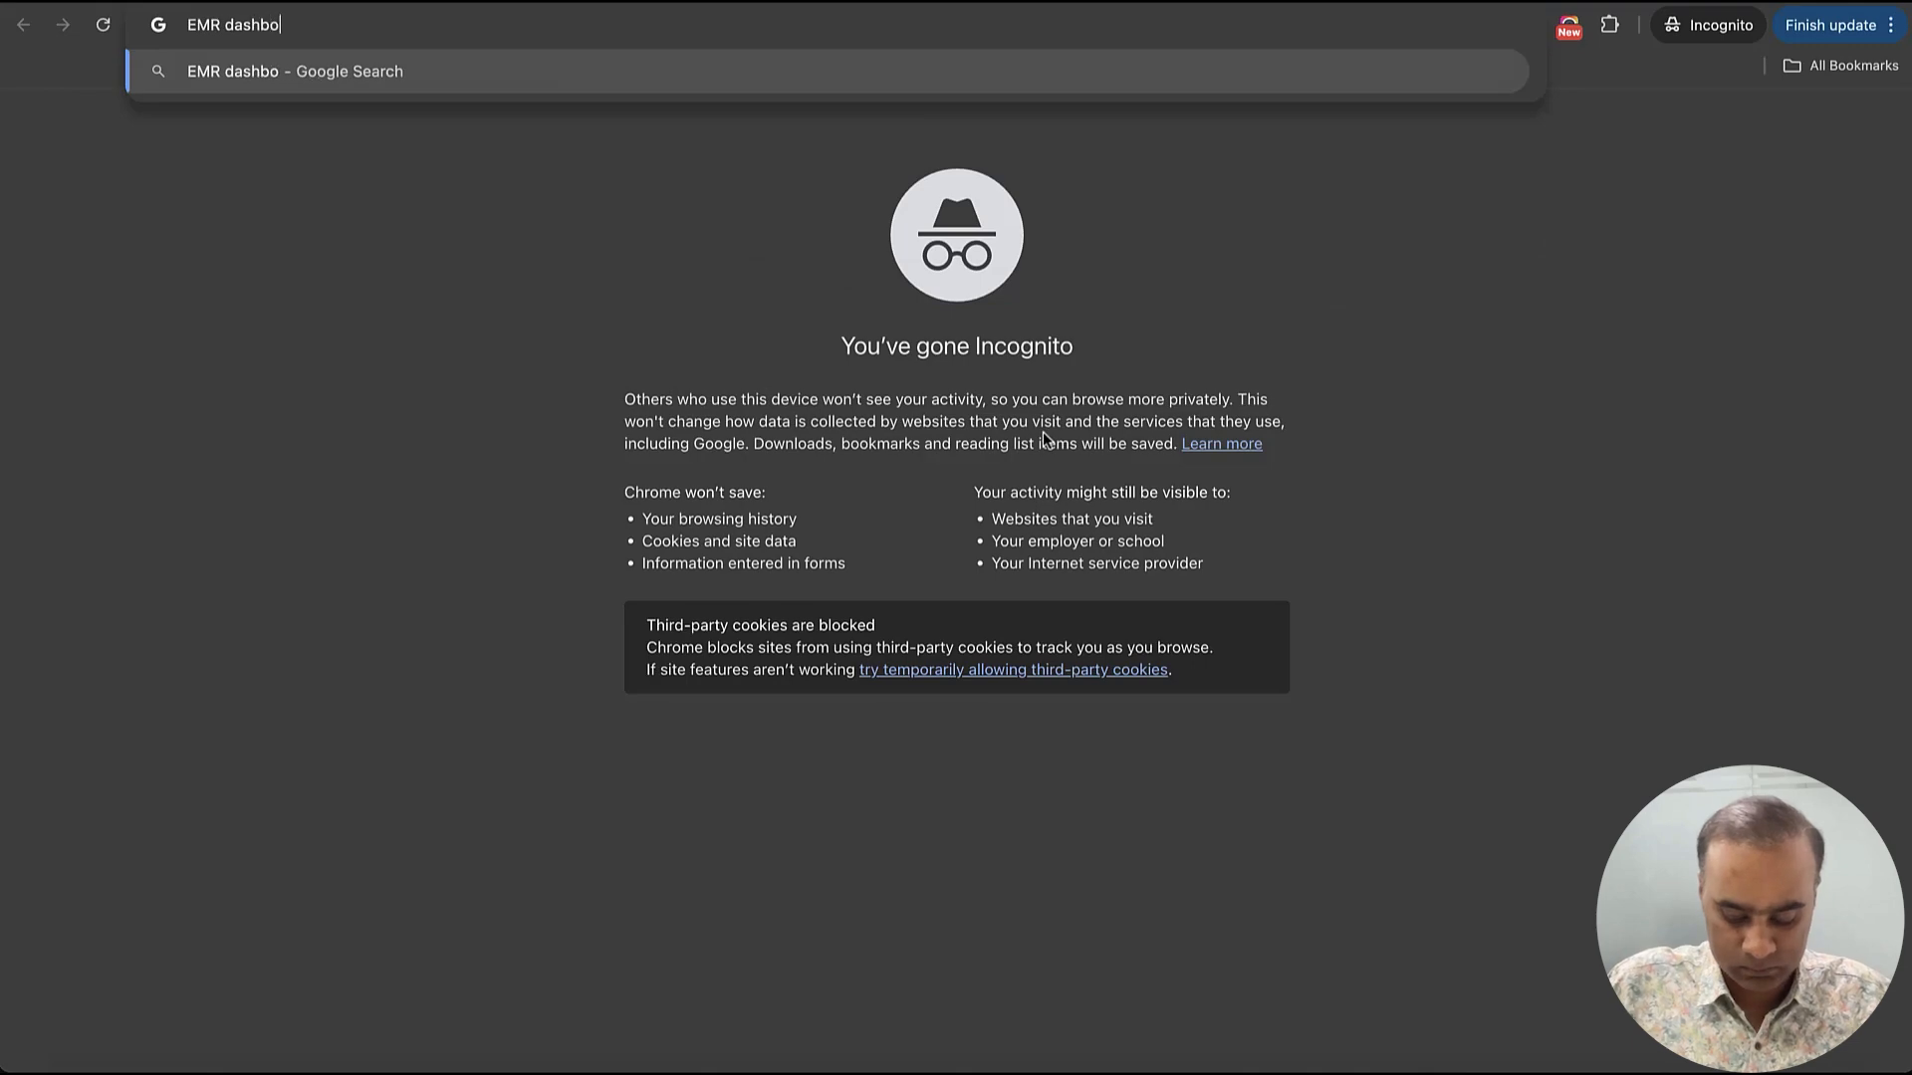
pyautogui.write('ards')
pyautogui.press('Return')
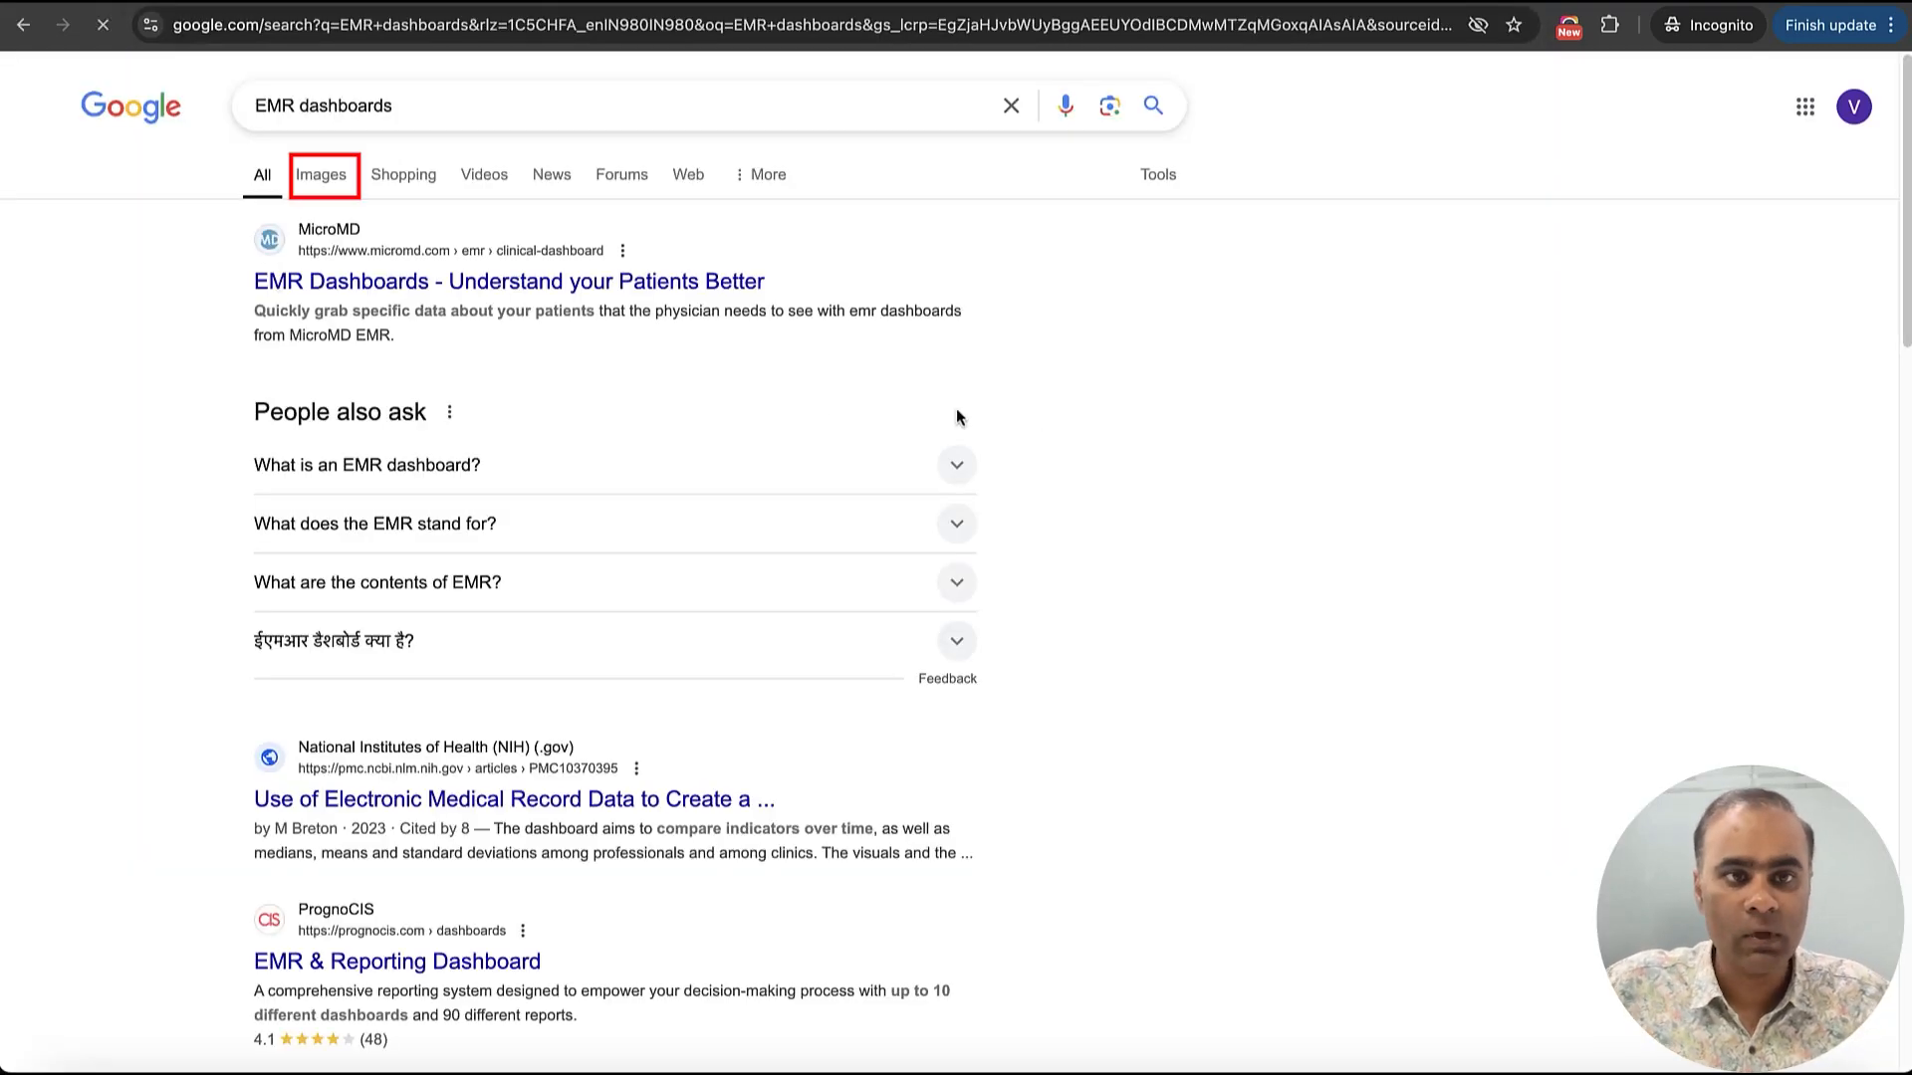
pyautogui.click(321, 177)
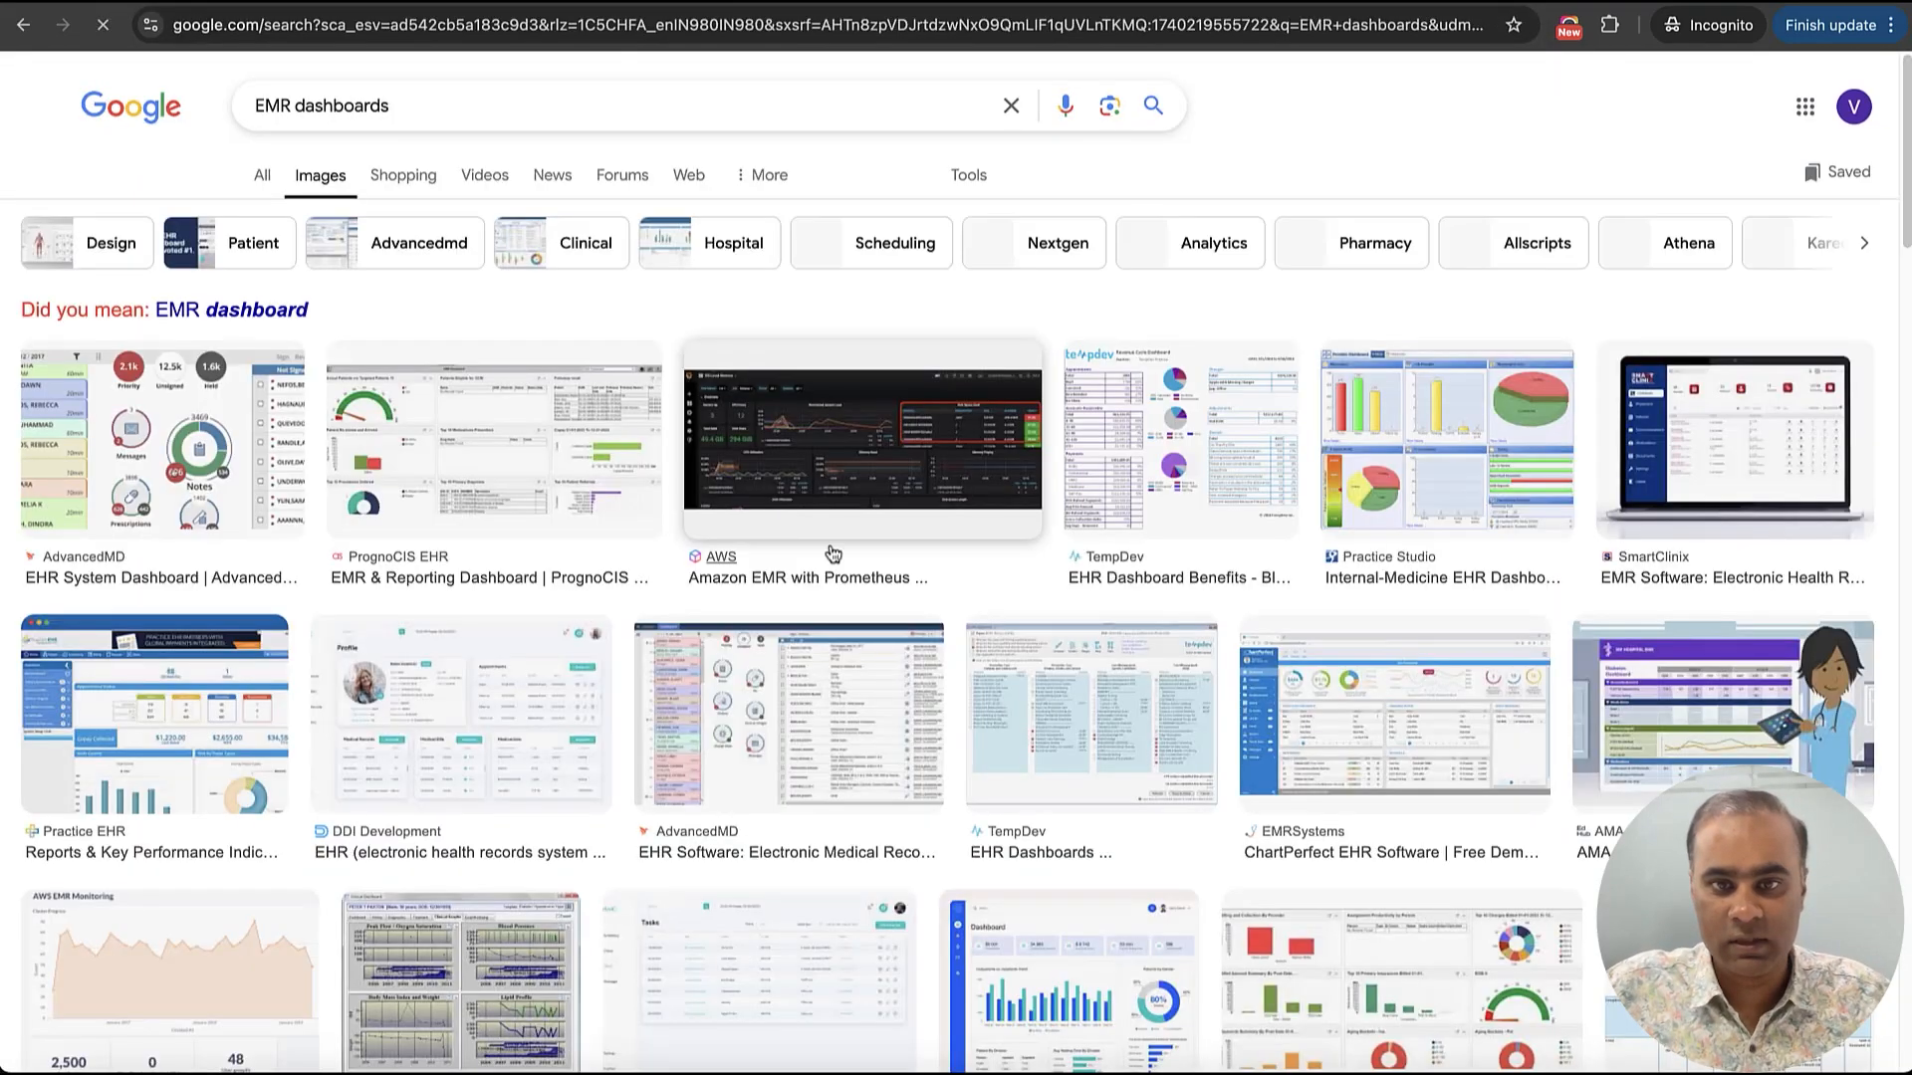
# Pick the DDI Development EHR profile dashboard from the image results and open the image in a new tab
pyautogui.scroll(-5, 996, 573)
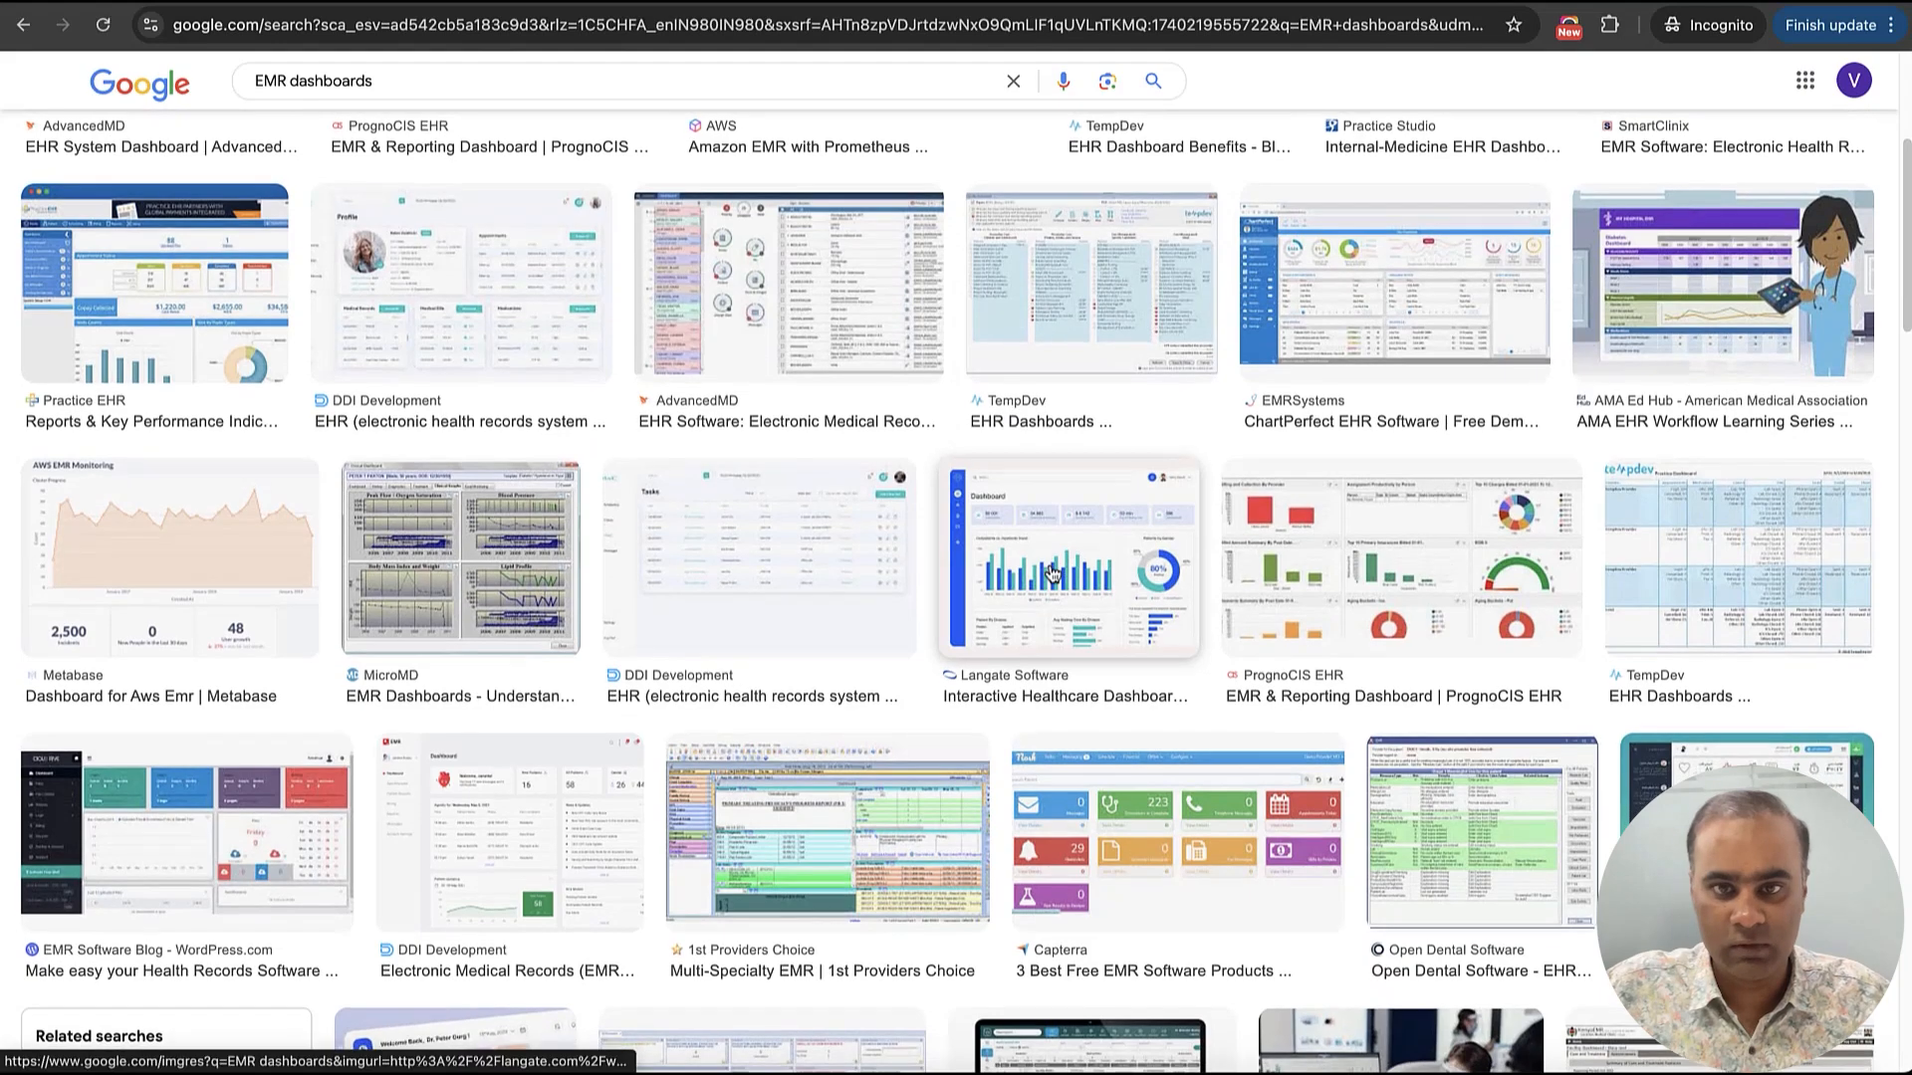
pyautogui.scroll(5, 1053, 574)
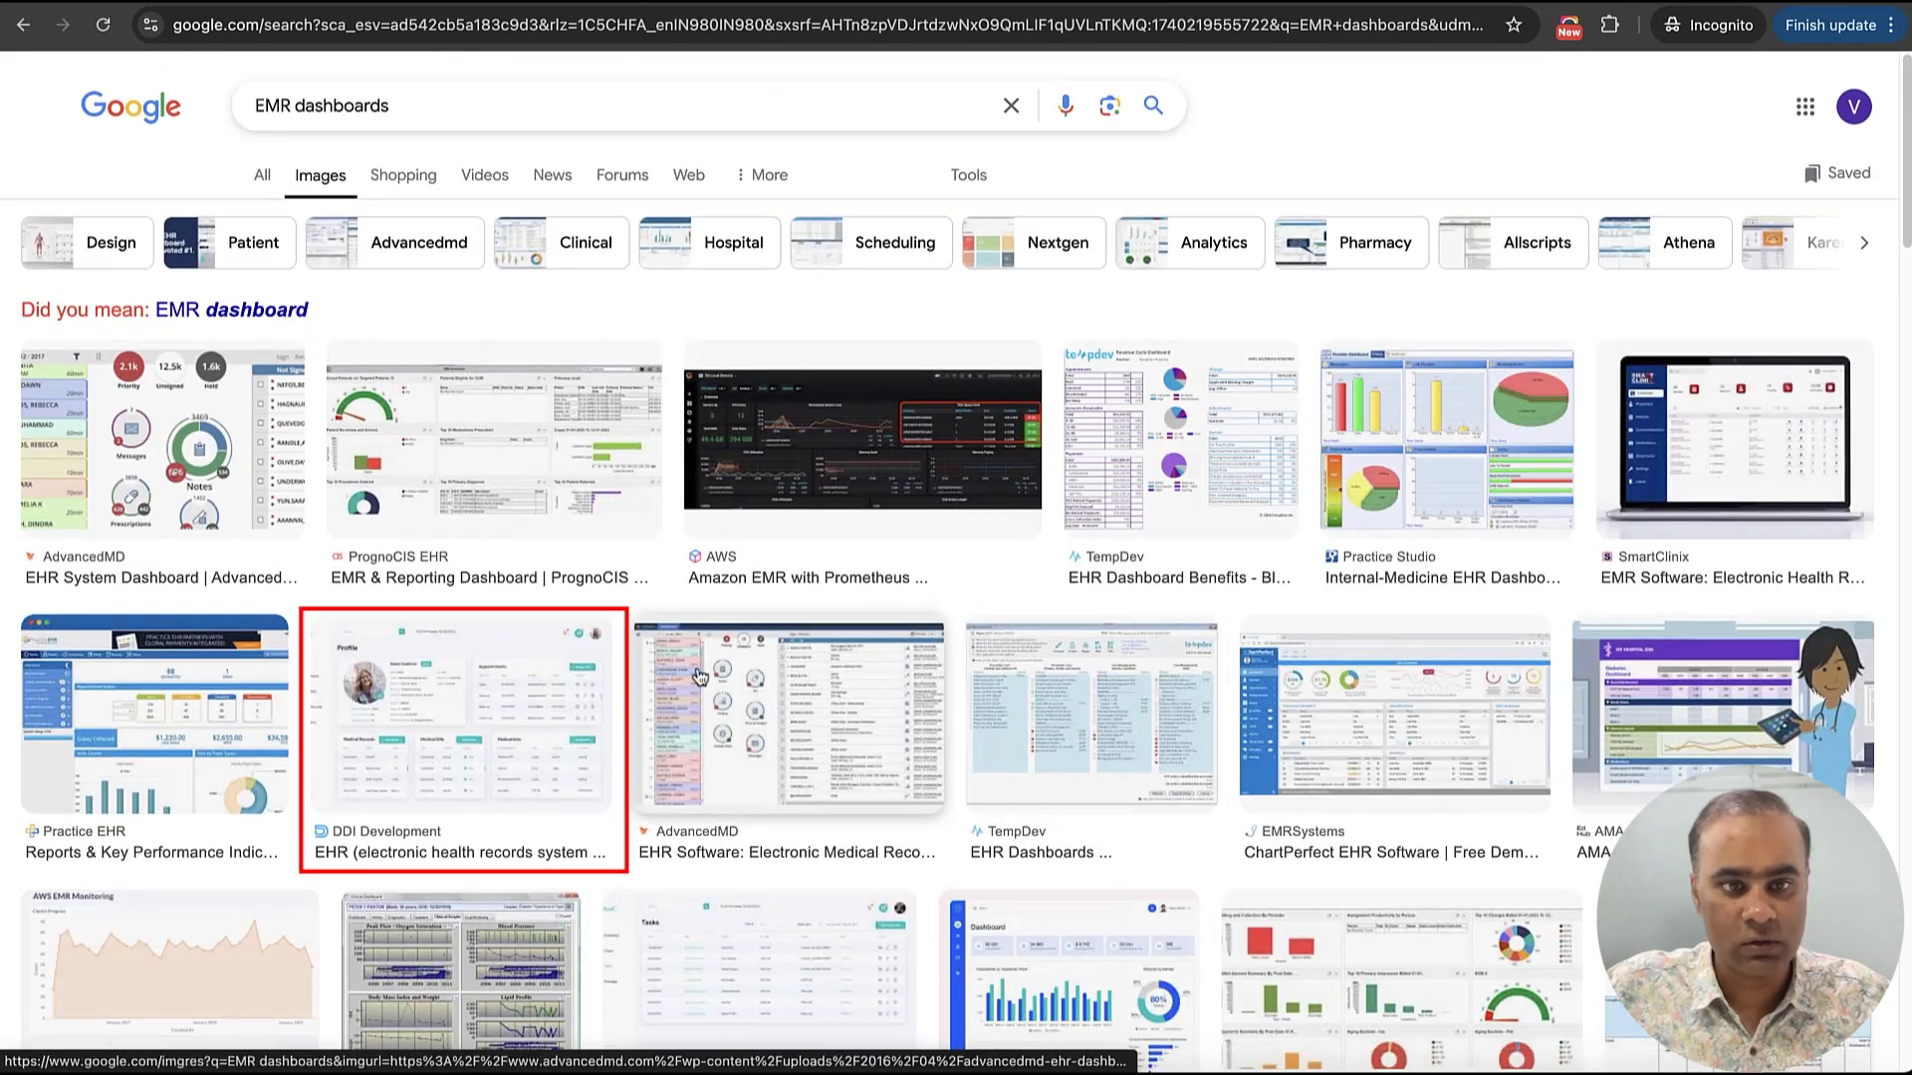
pyautogui.click(567, 697)
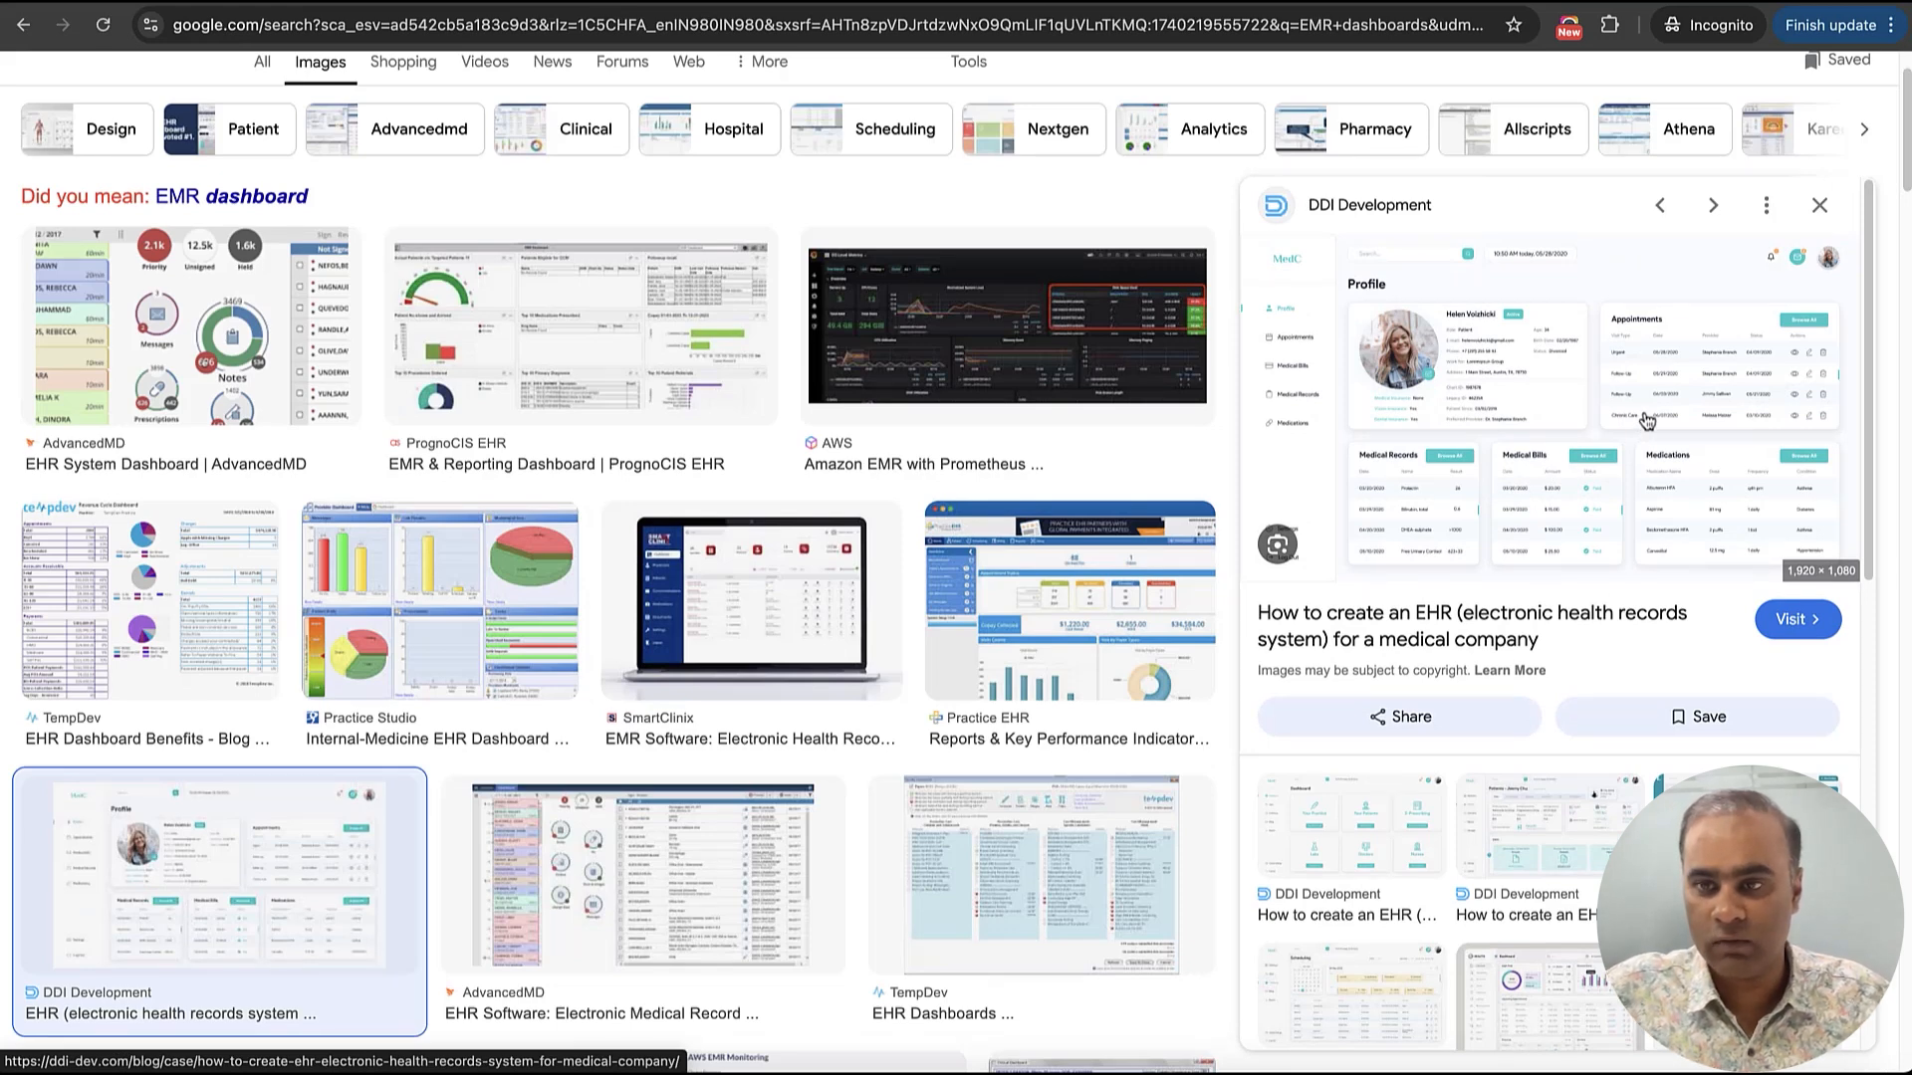
pyautogui.rightClick(1647, 423)
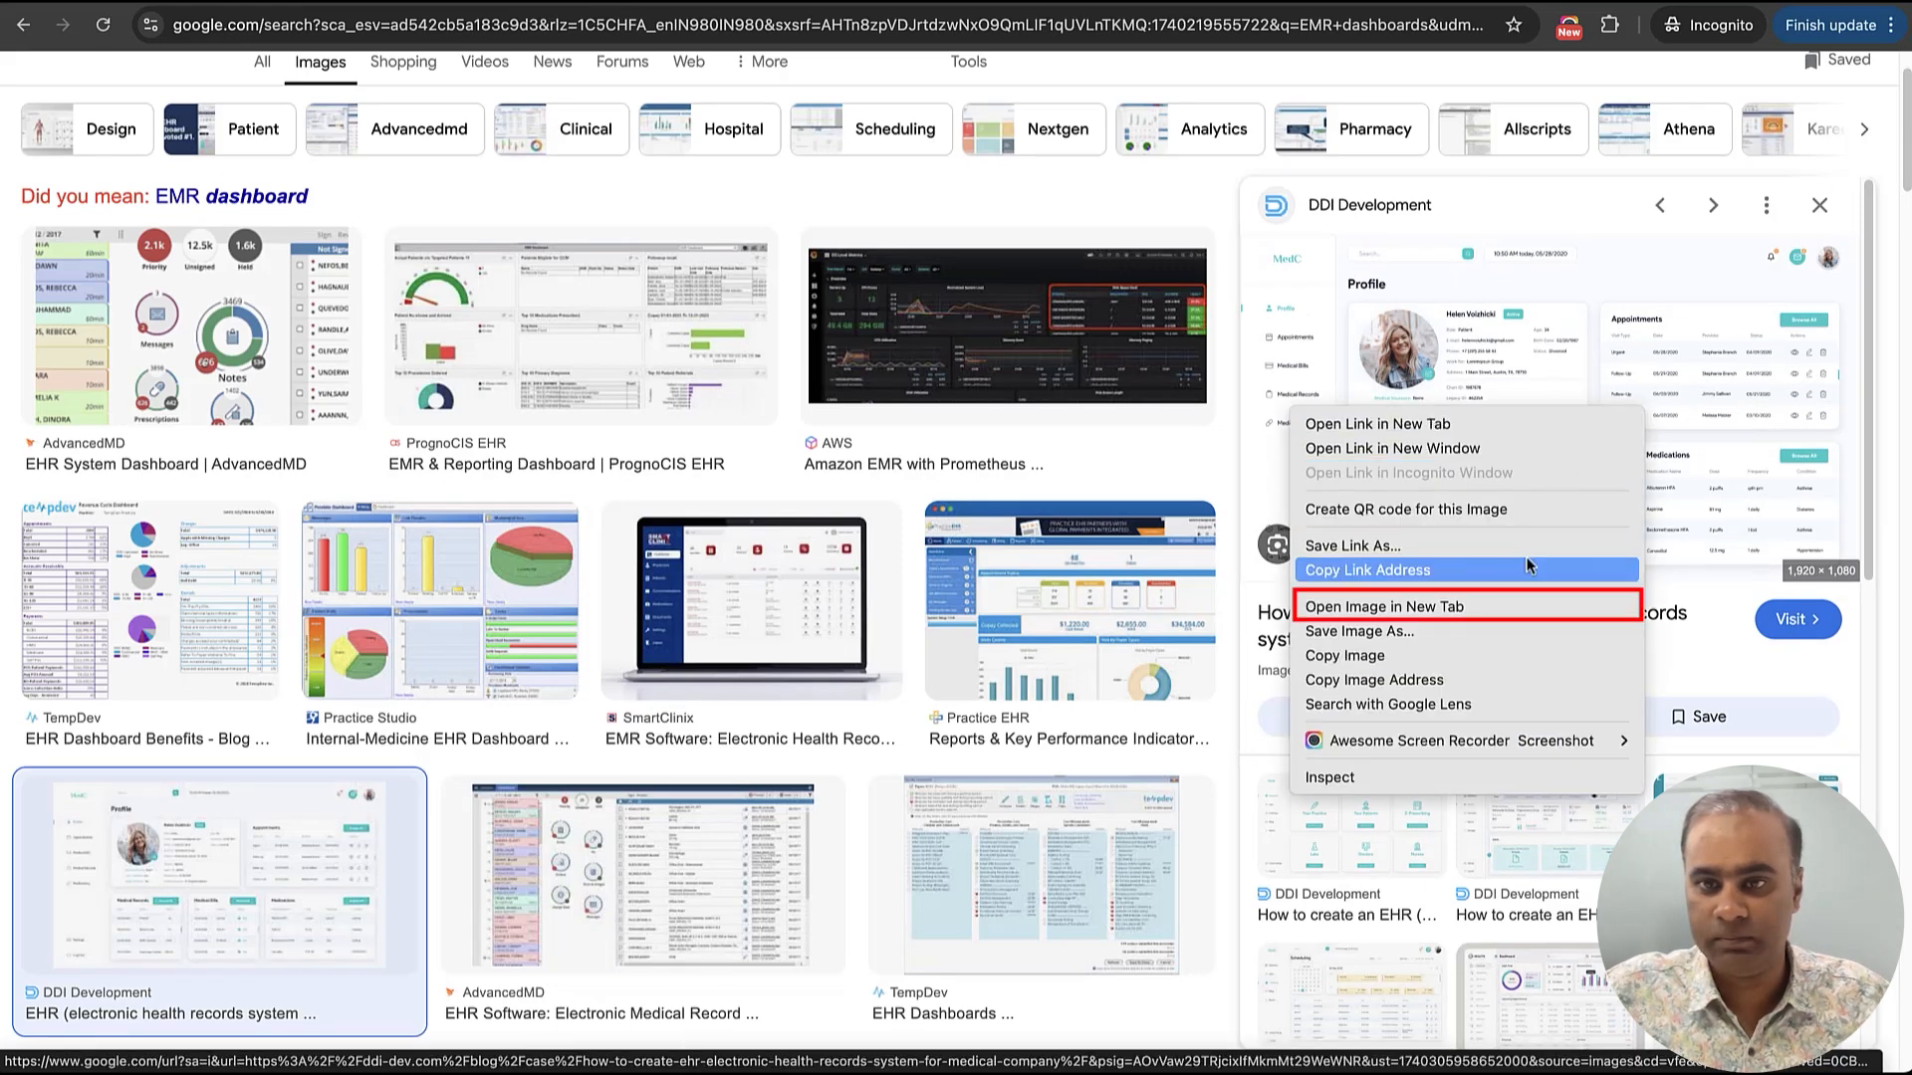
pyautogui.click(1458, 608)
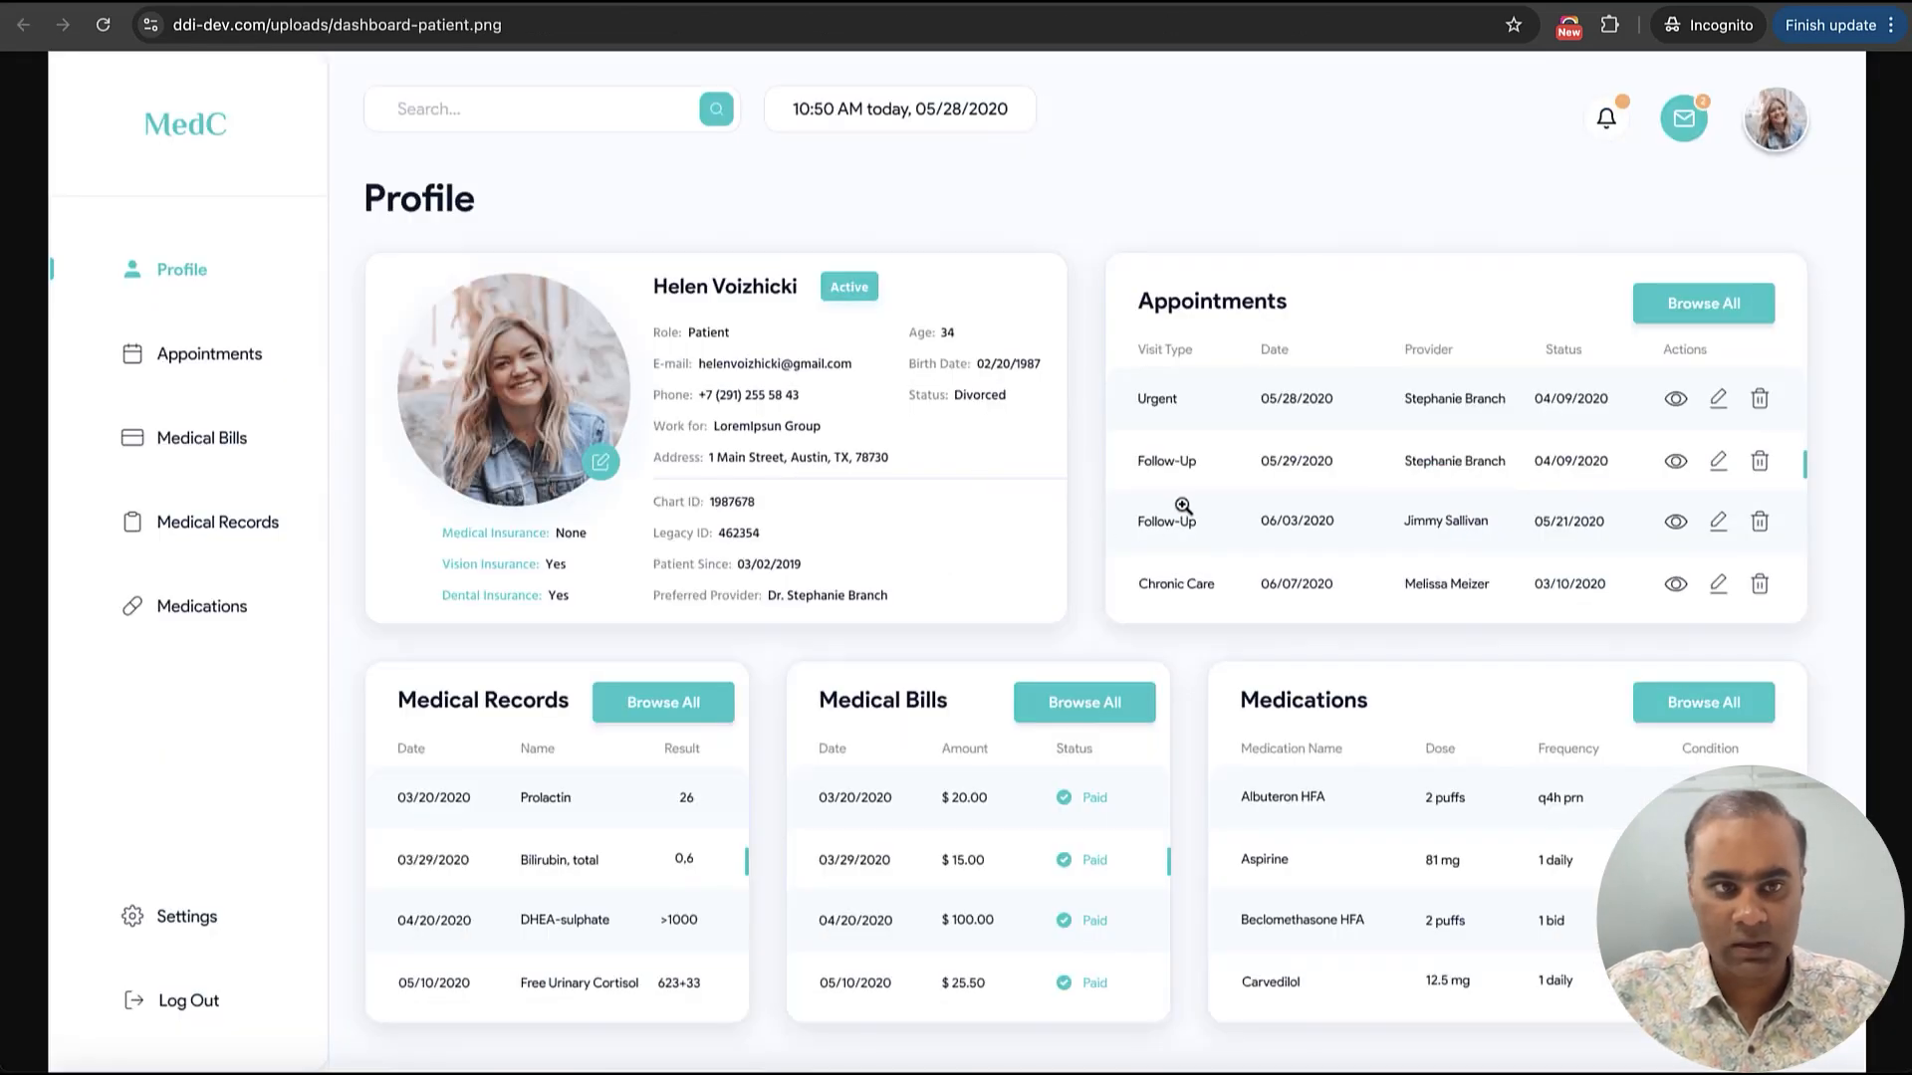
pyautogui.click(1182, 495)
pyautogui.click(1181, 495)
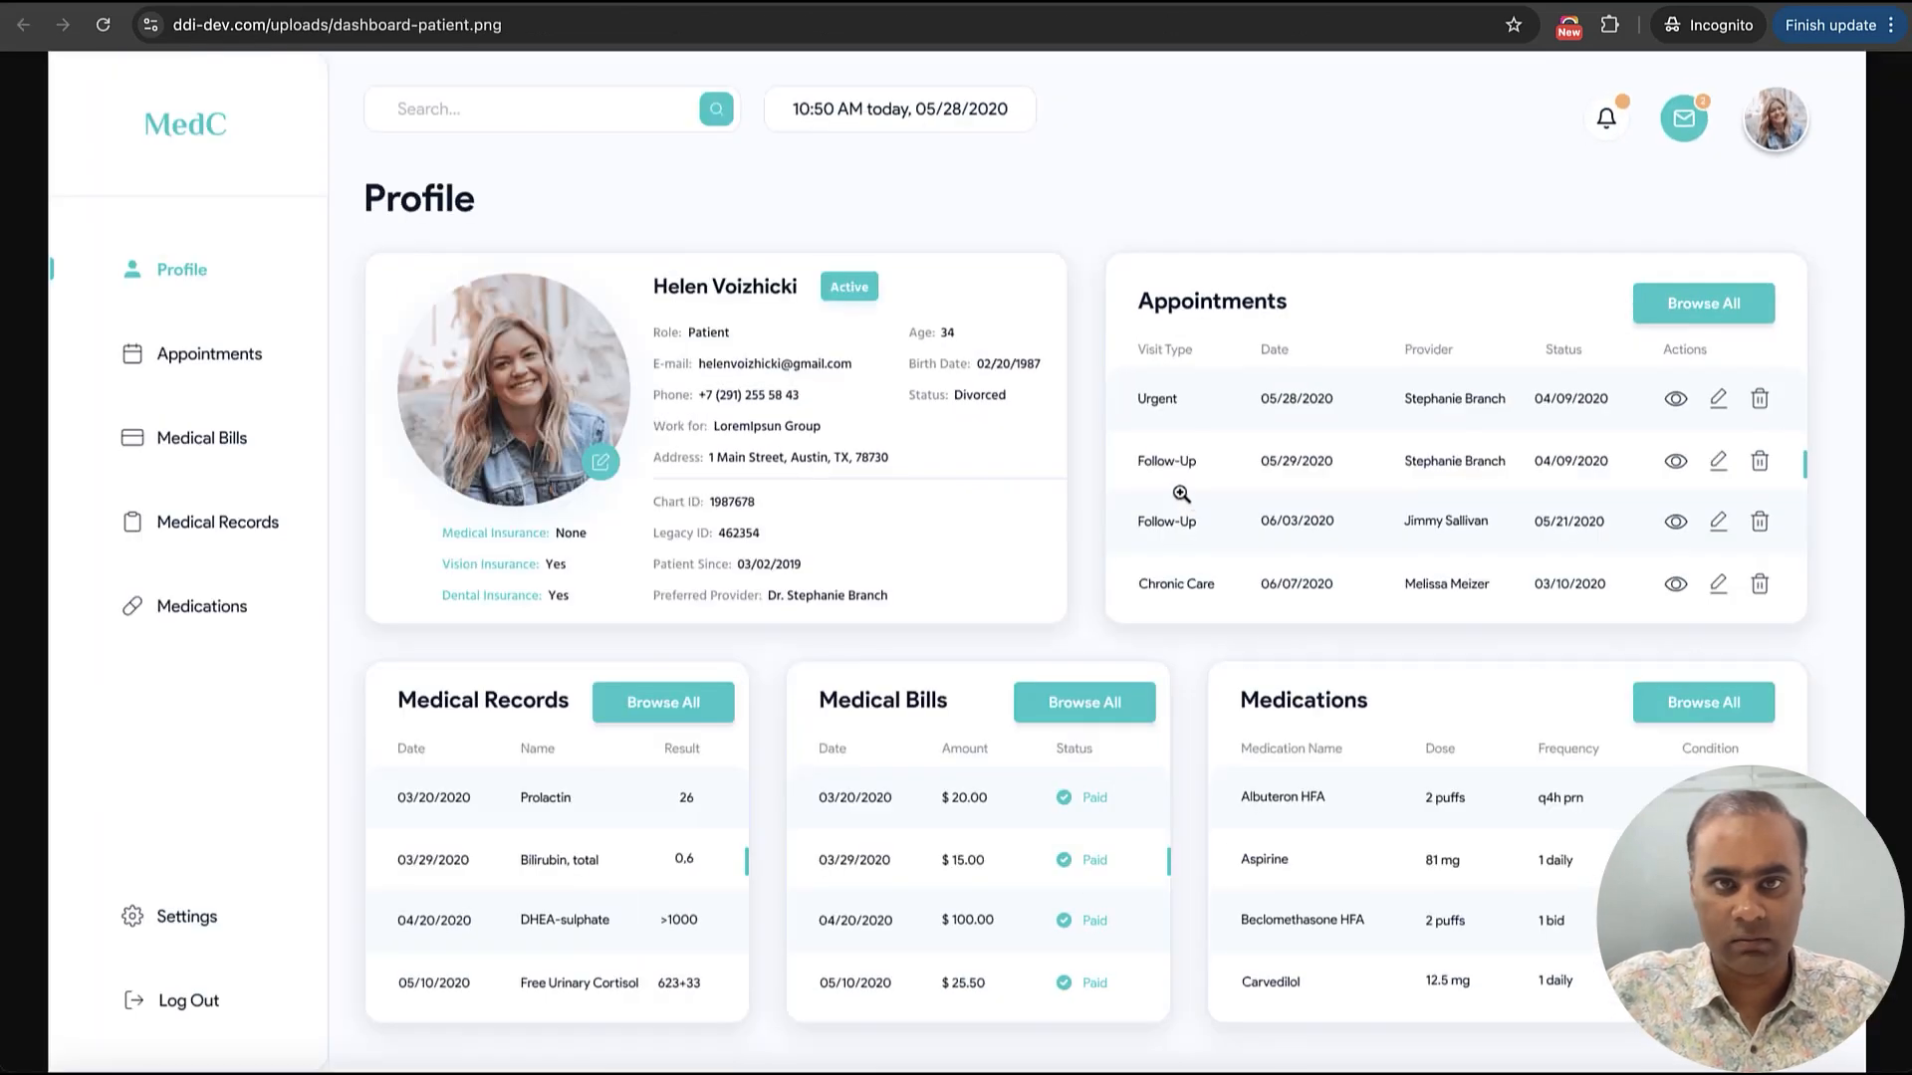
# Save the full-size patient profile dashboard image to the computer
pyautogui.rightClick(1141, 422)
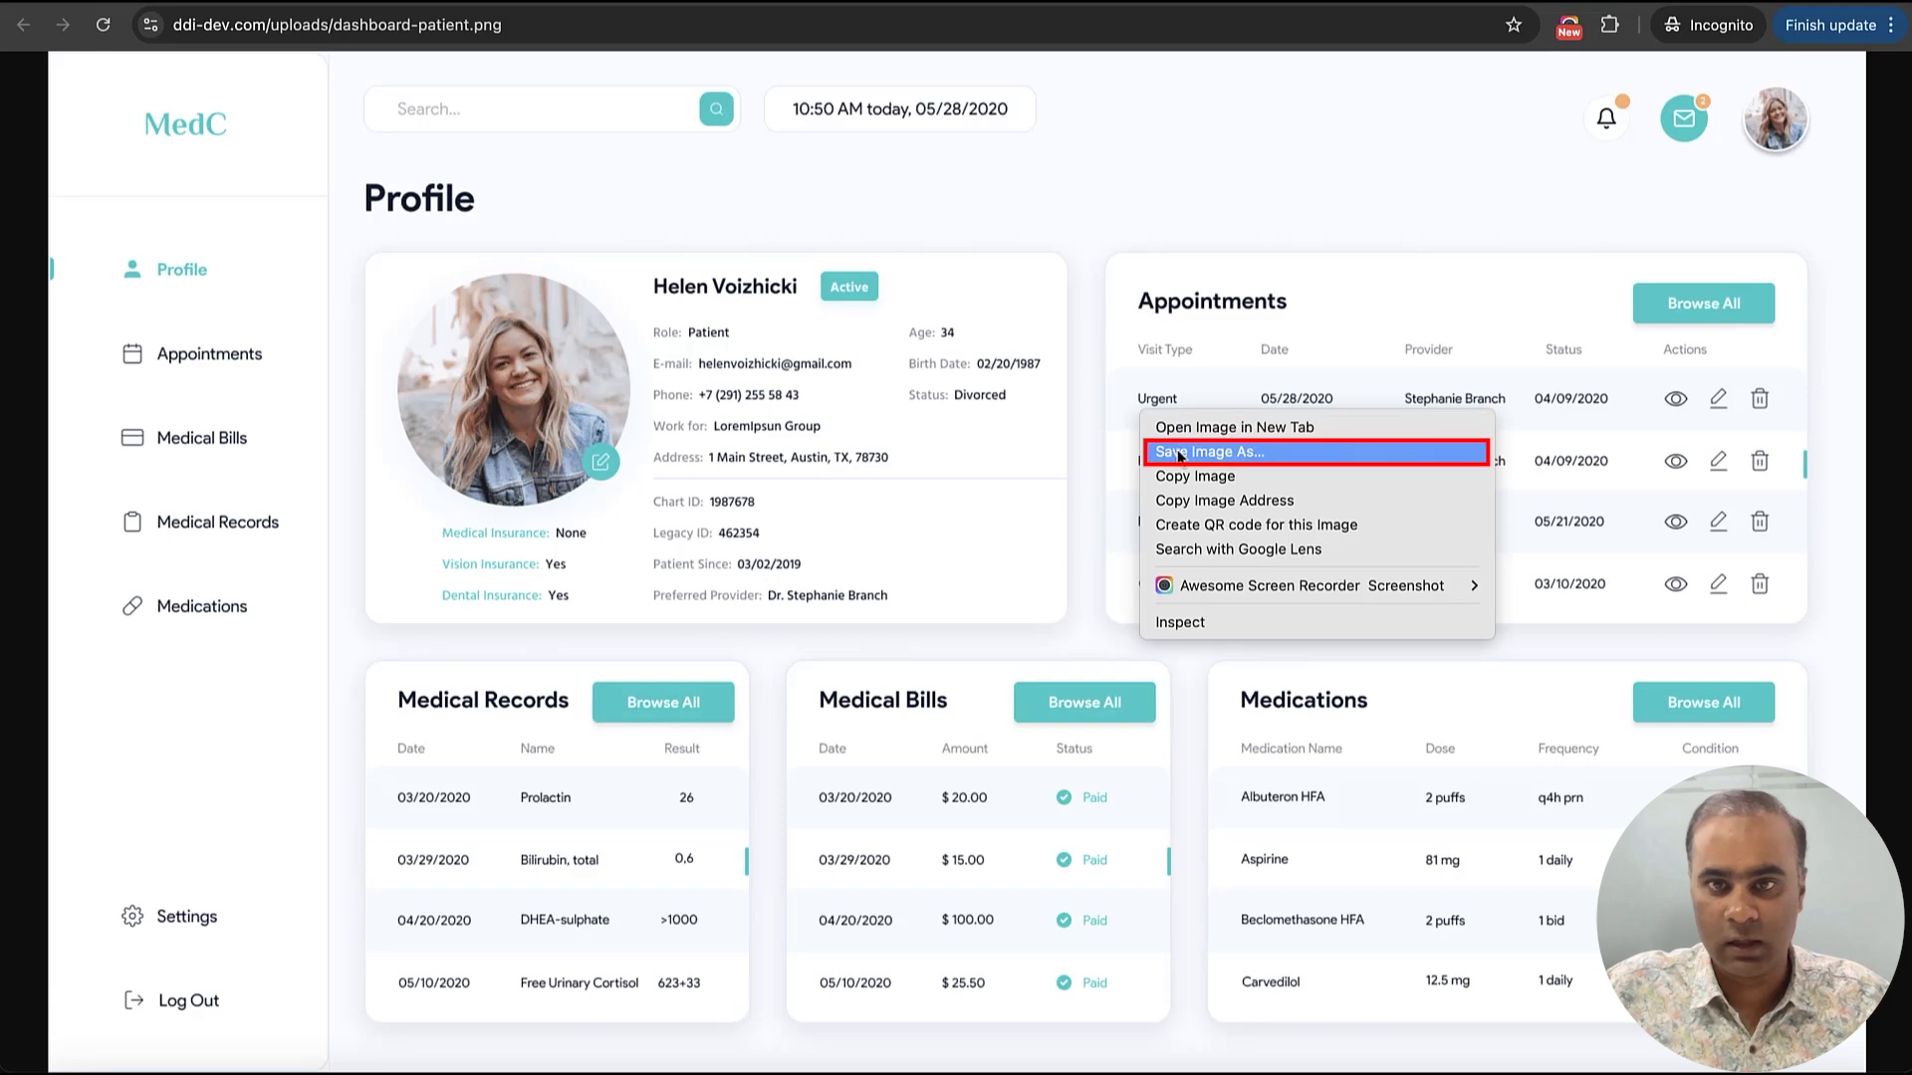
pyautogui.click(1178, 453)
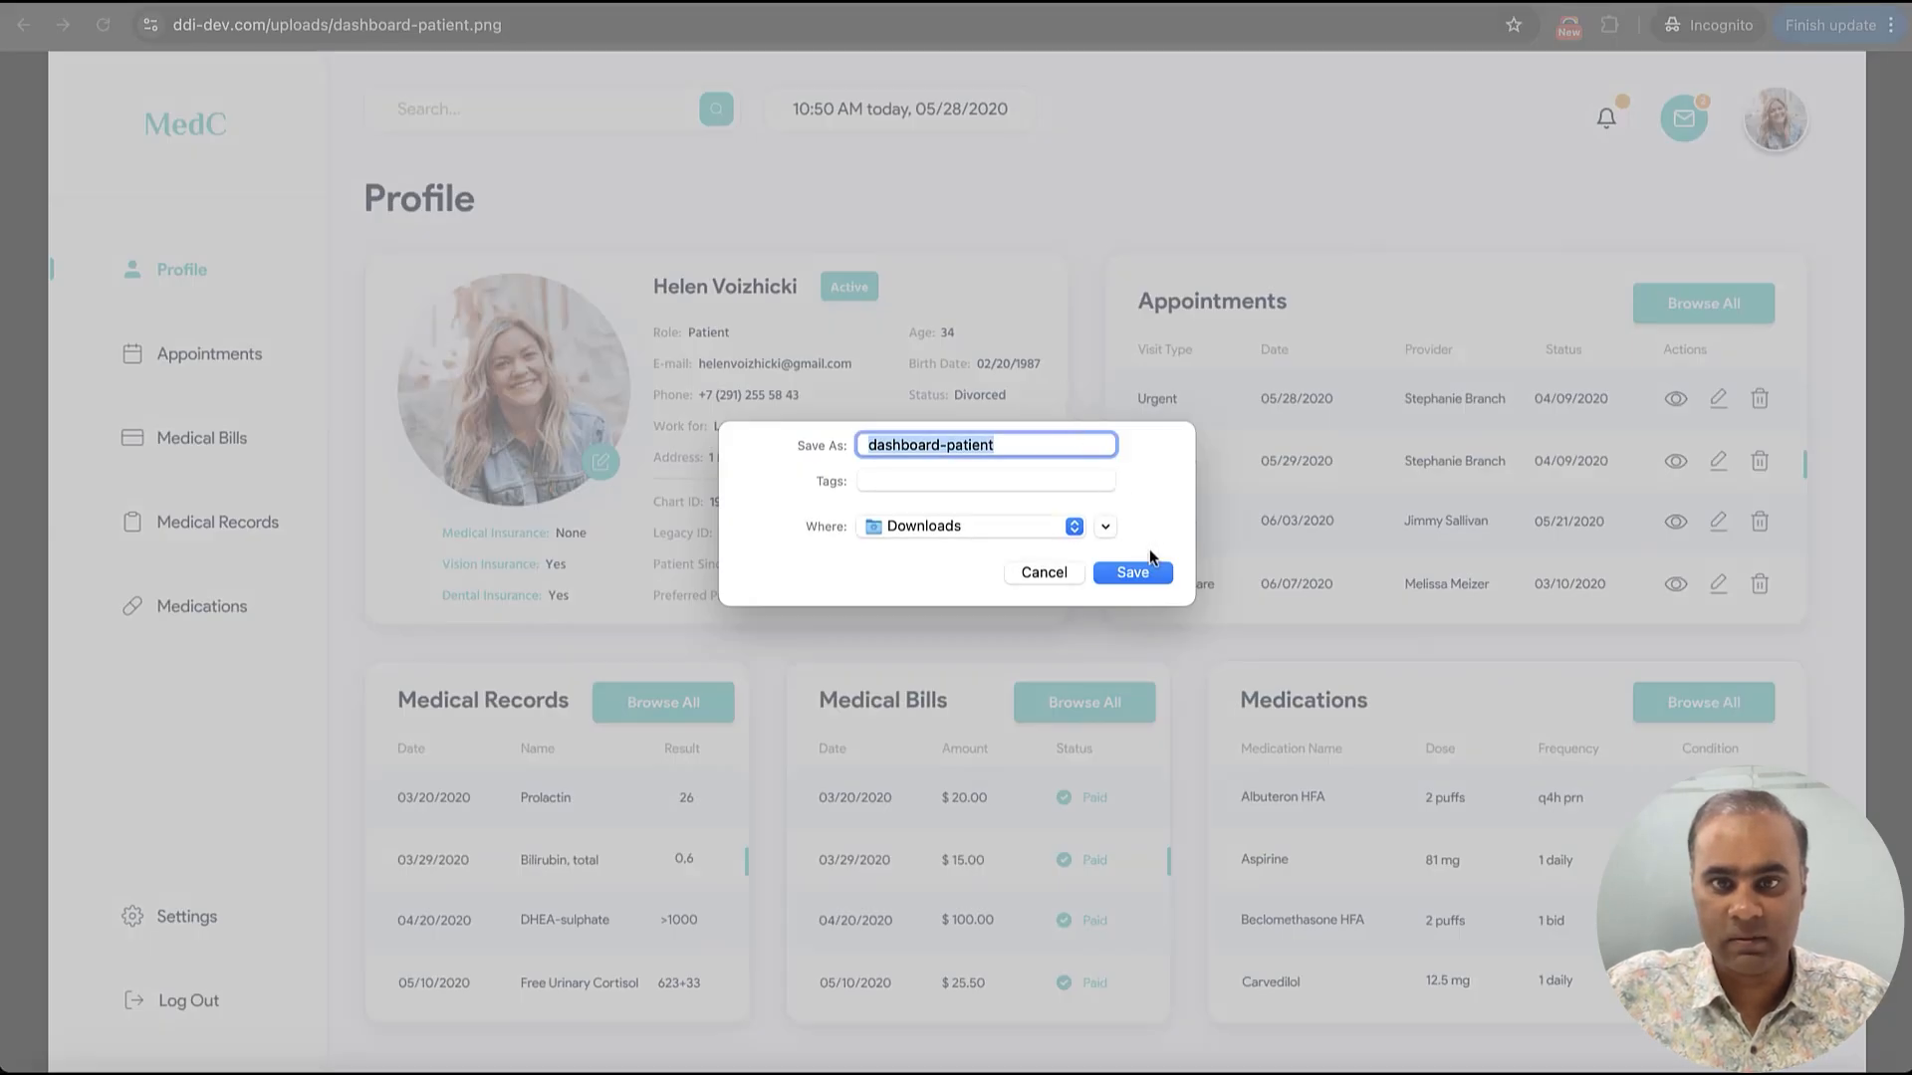
pyautogui.click(1133, 571)
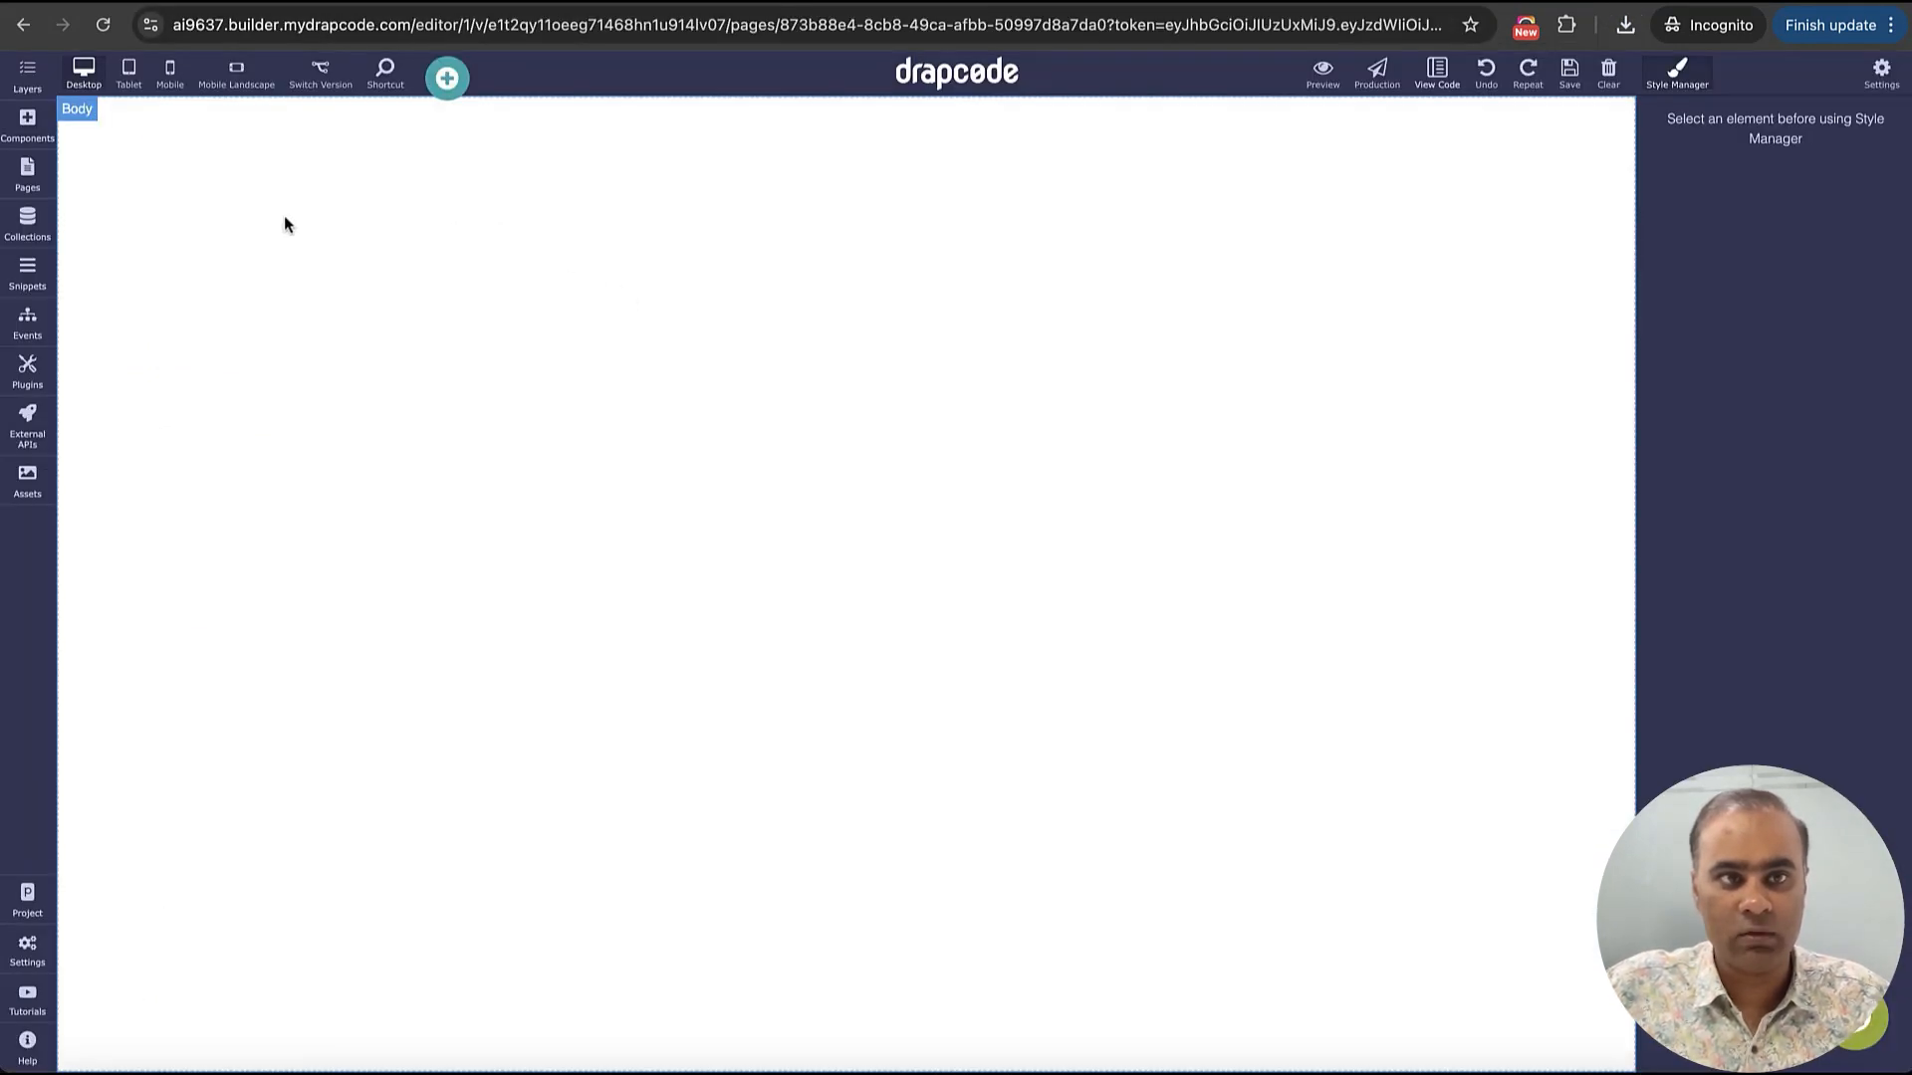
# Find the Image to UI component and place it on the blank page canvas
pyautogui.click(27, 125)
pyautogui.click(139, 137)
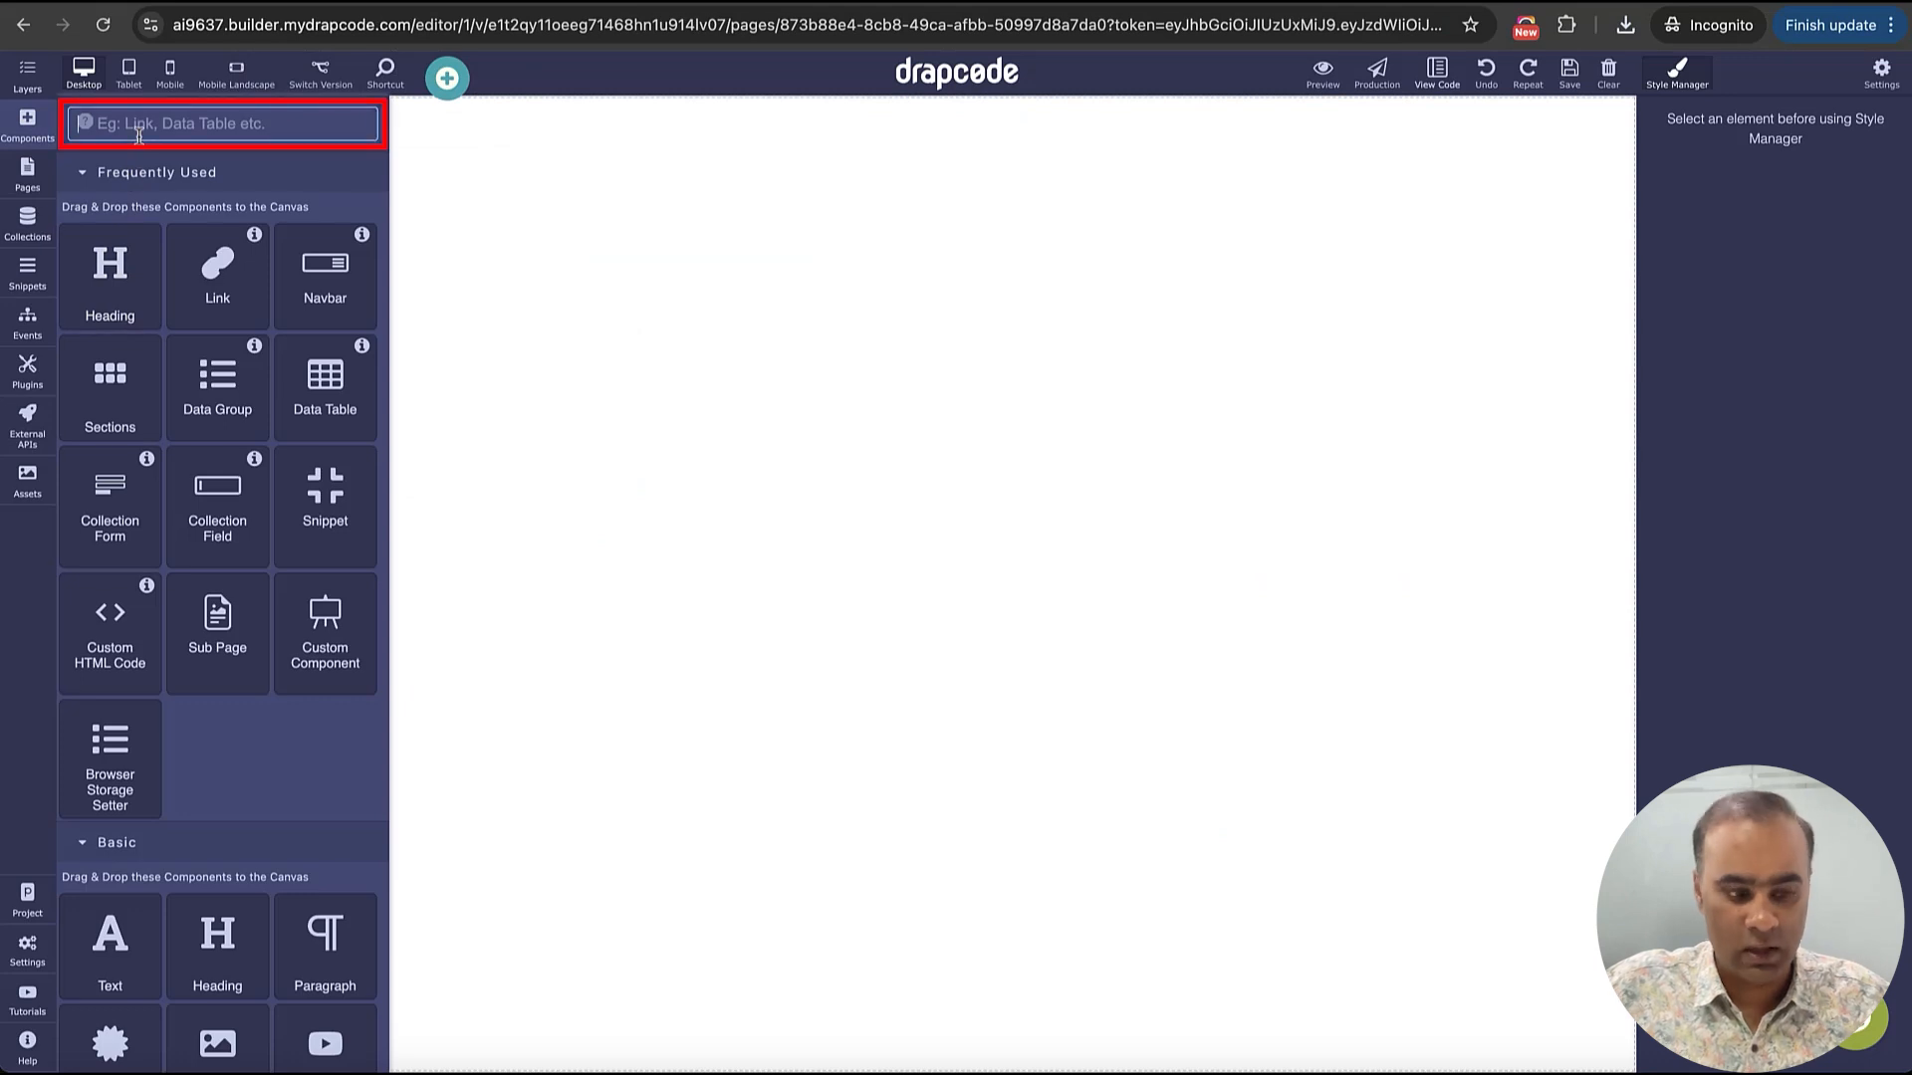
pyautogui.write('Im')
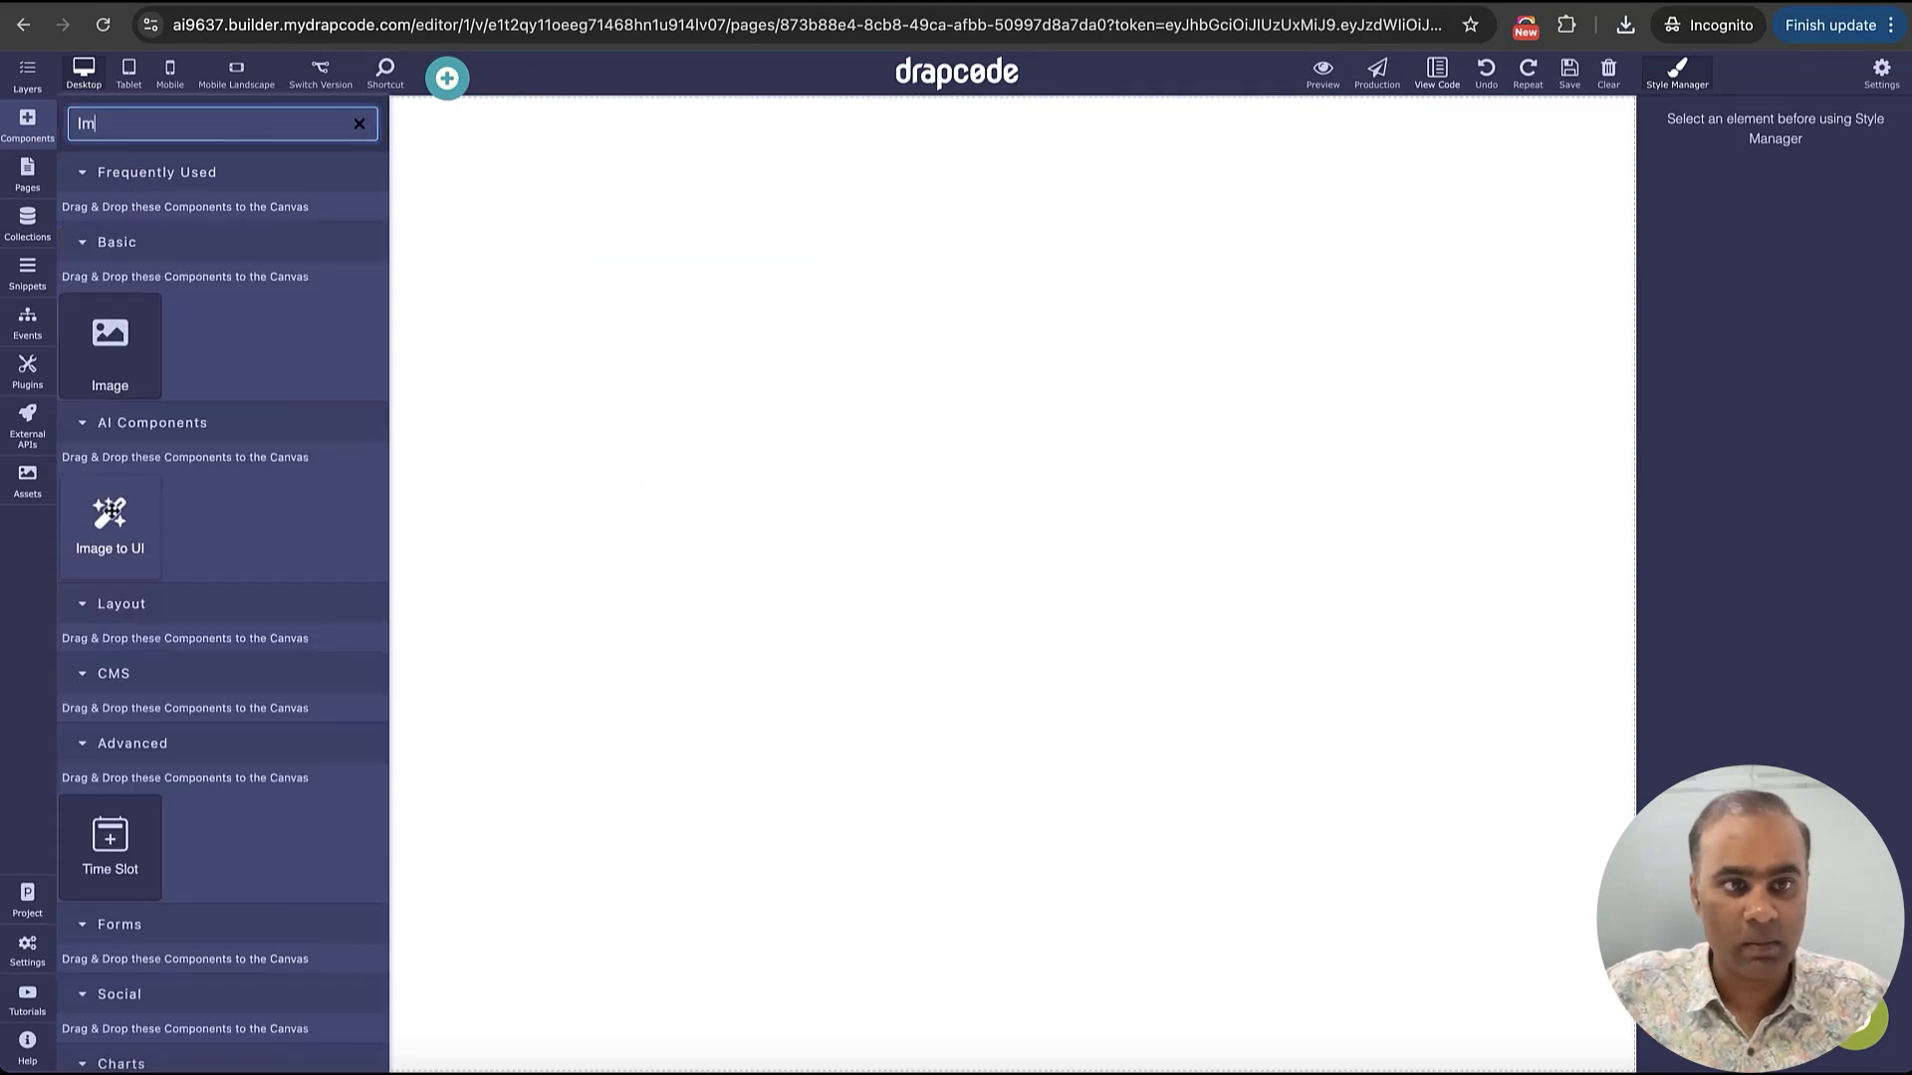
pyautogui.moveTo(109, 523); pyautogui.dragTo(655, 540)
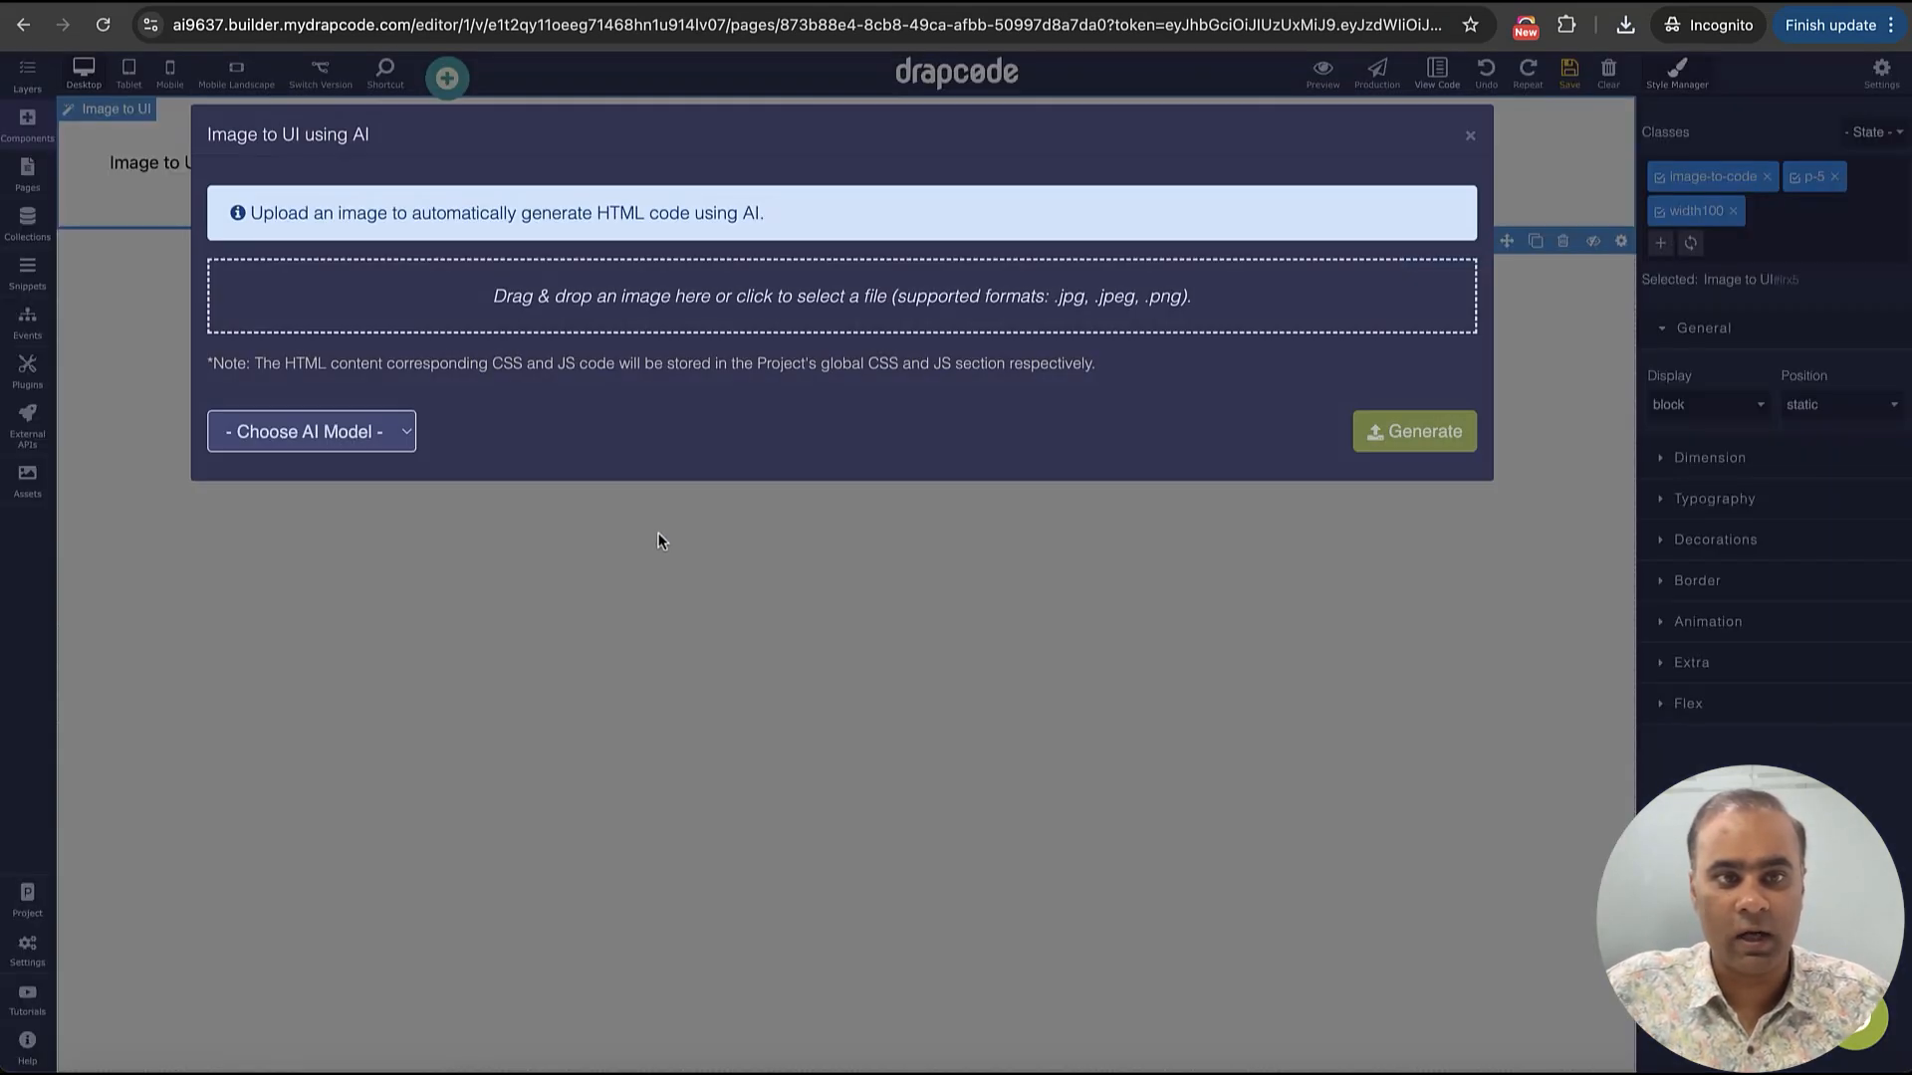
# Upload dashboard-patient.png as the source image for the Image to UI component
pyautogui.click(742, 304)
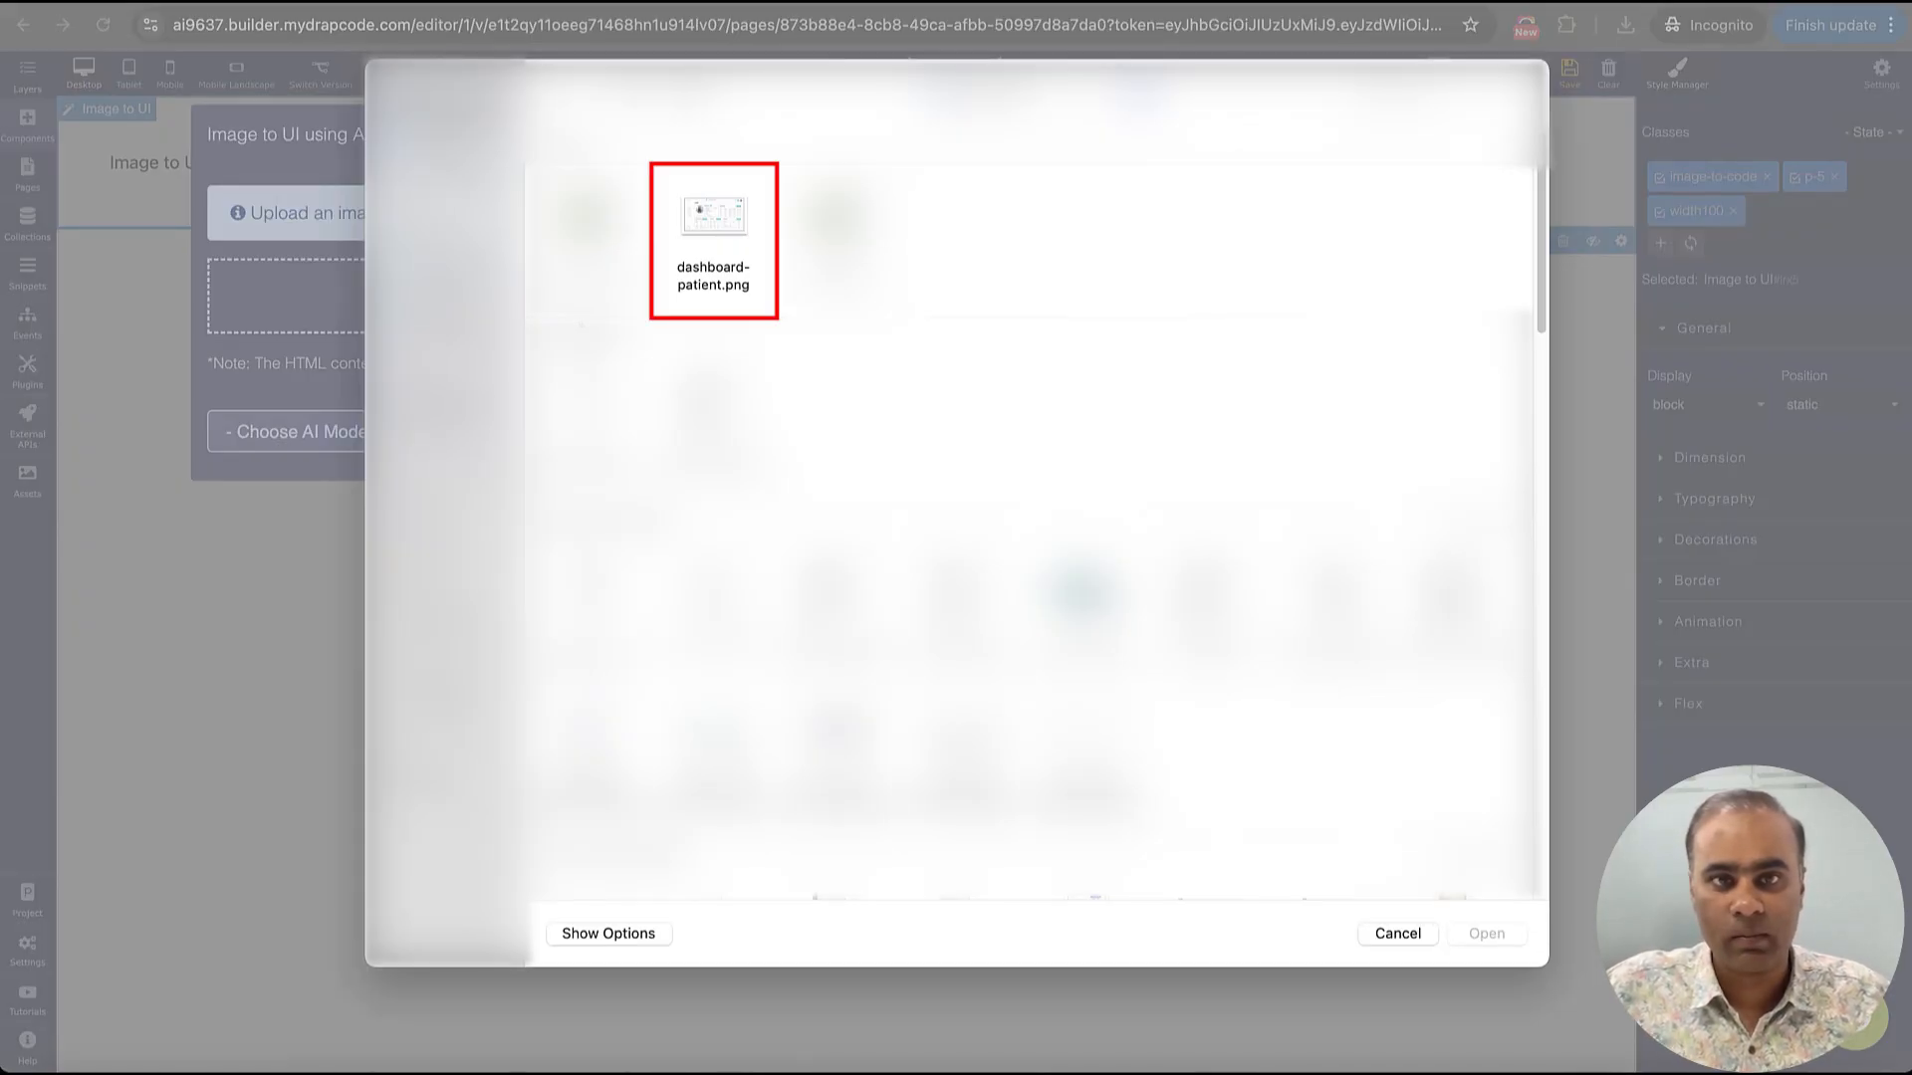
pyautogui.click(726, 229)
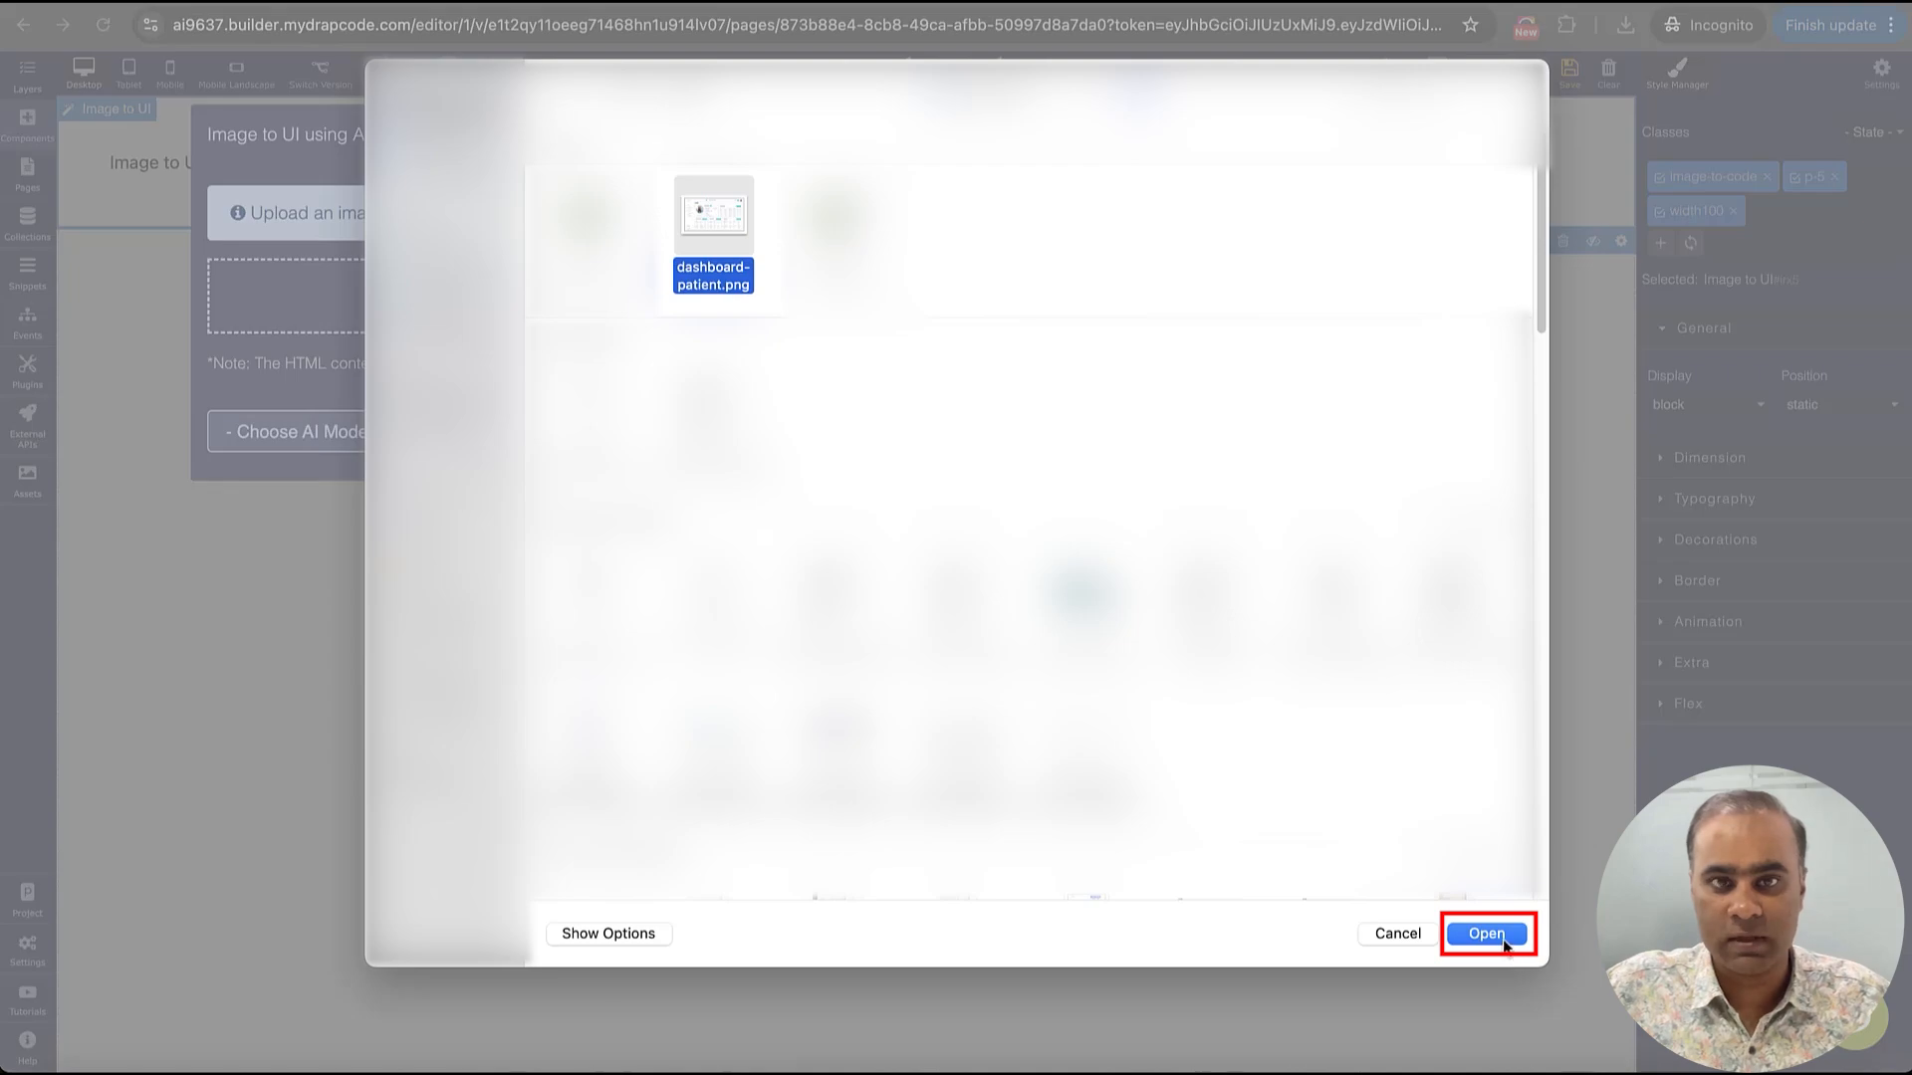
pyautogui.click(1503, 942)
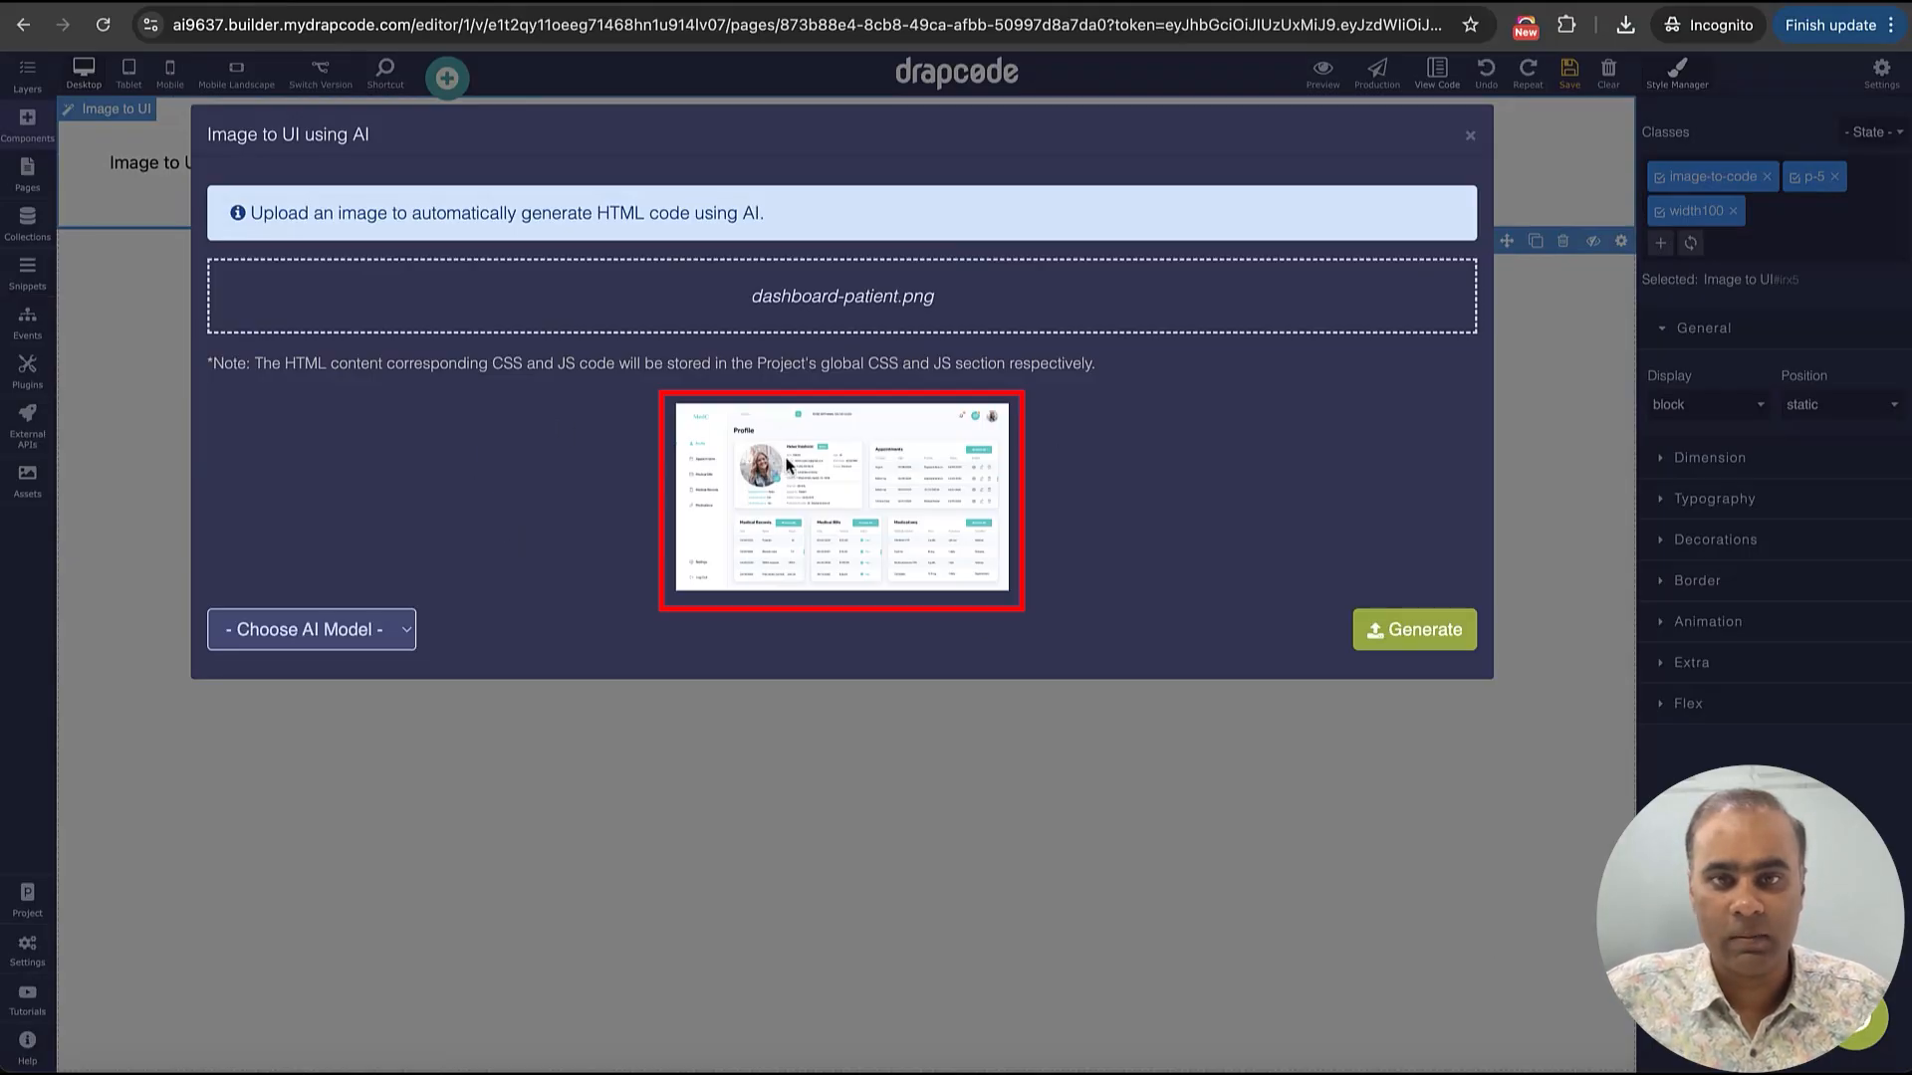
# Choose Claude AI as the AI model and generate the page's UI from the uploaded image
pyautogui.click(329, 630)
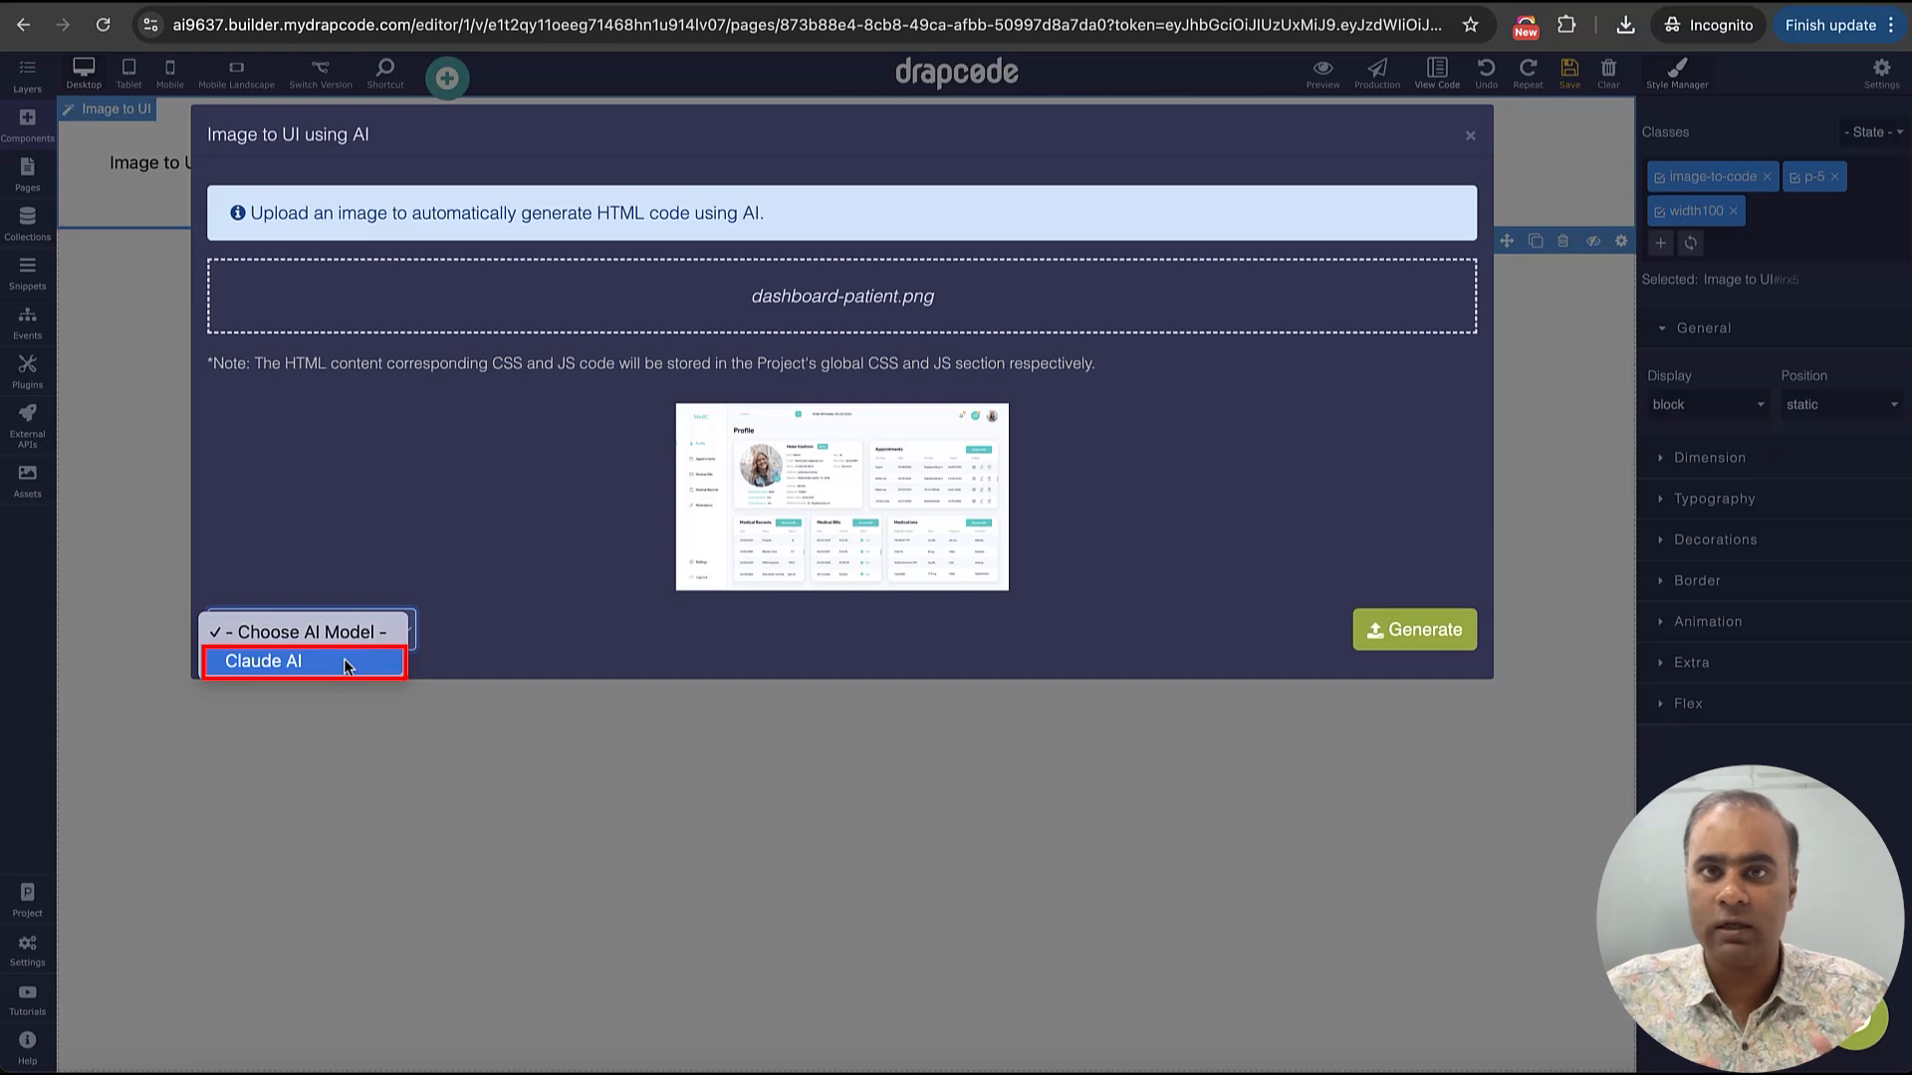
pyautogui.click(338, 662)
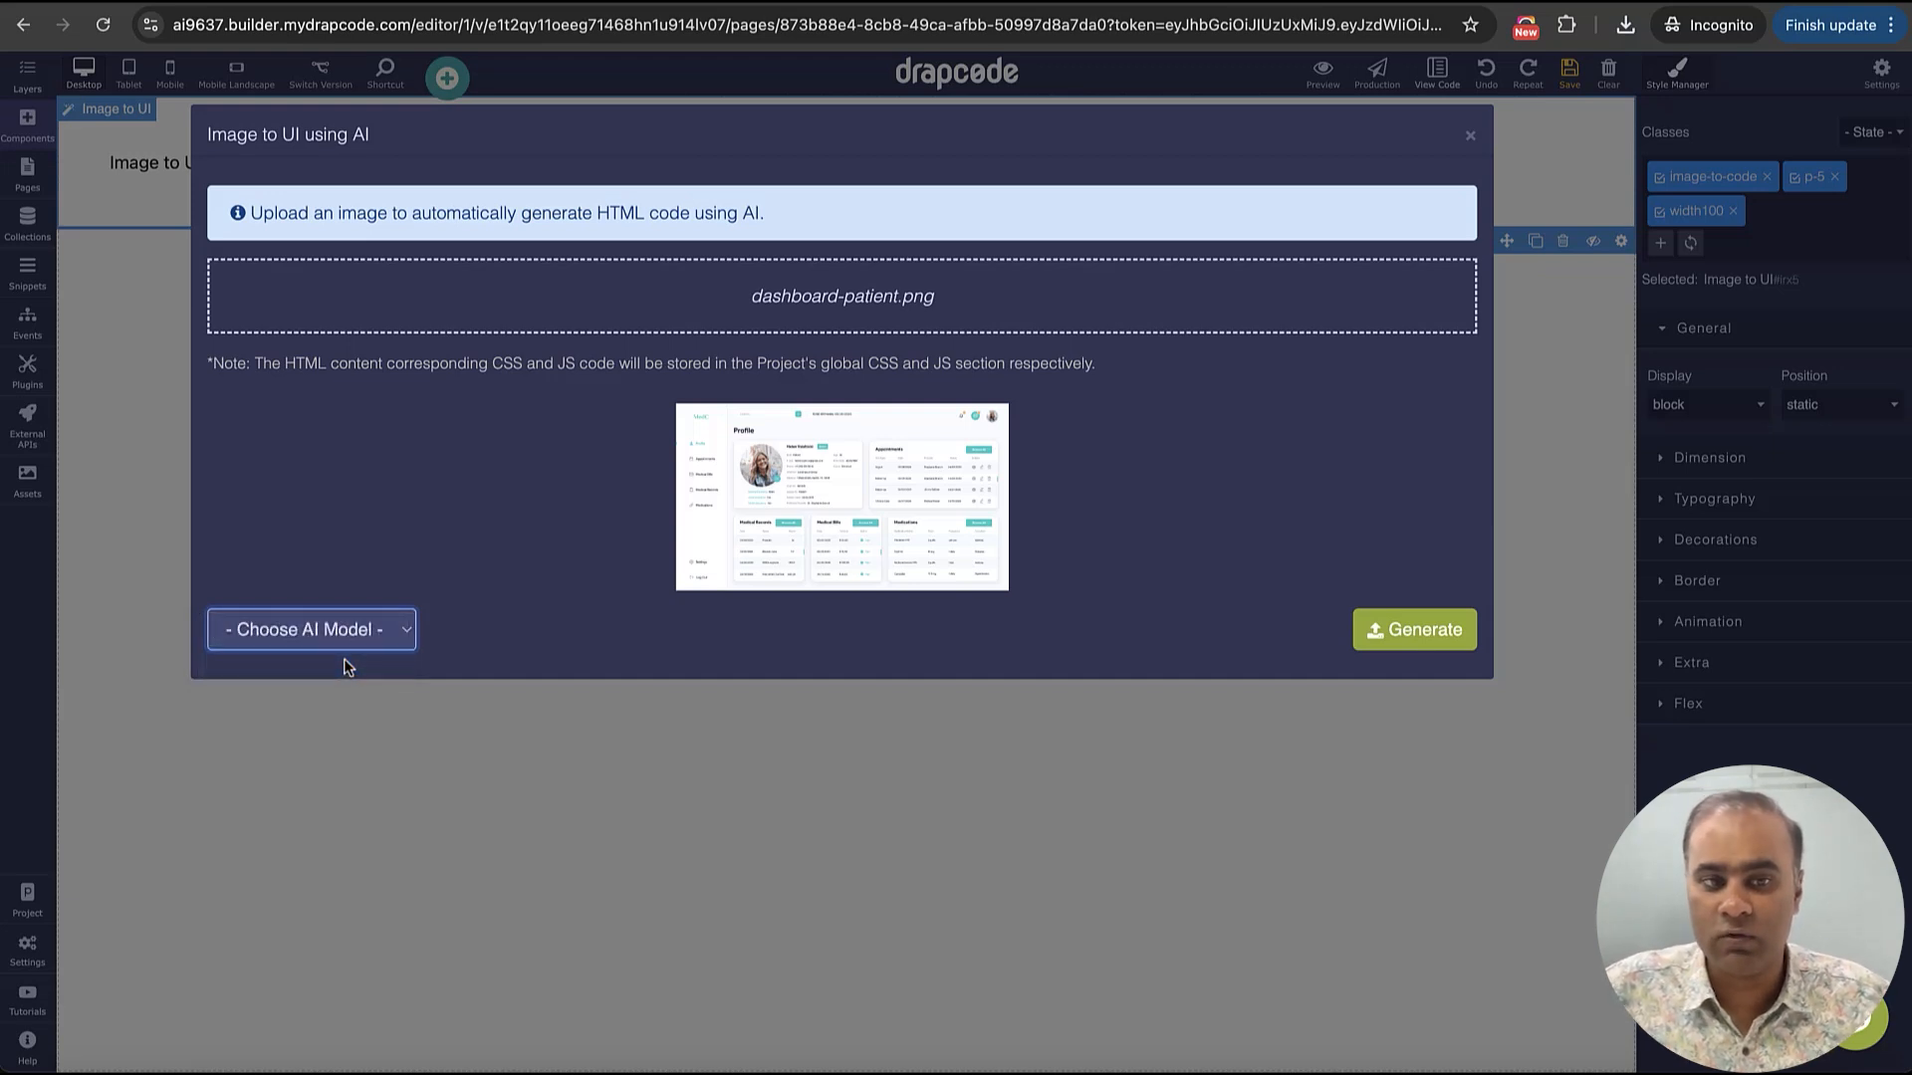
pyautogui.click(331, 629)
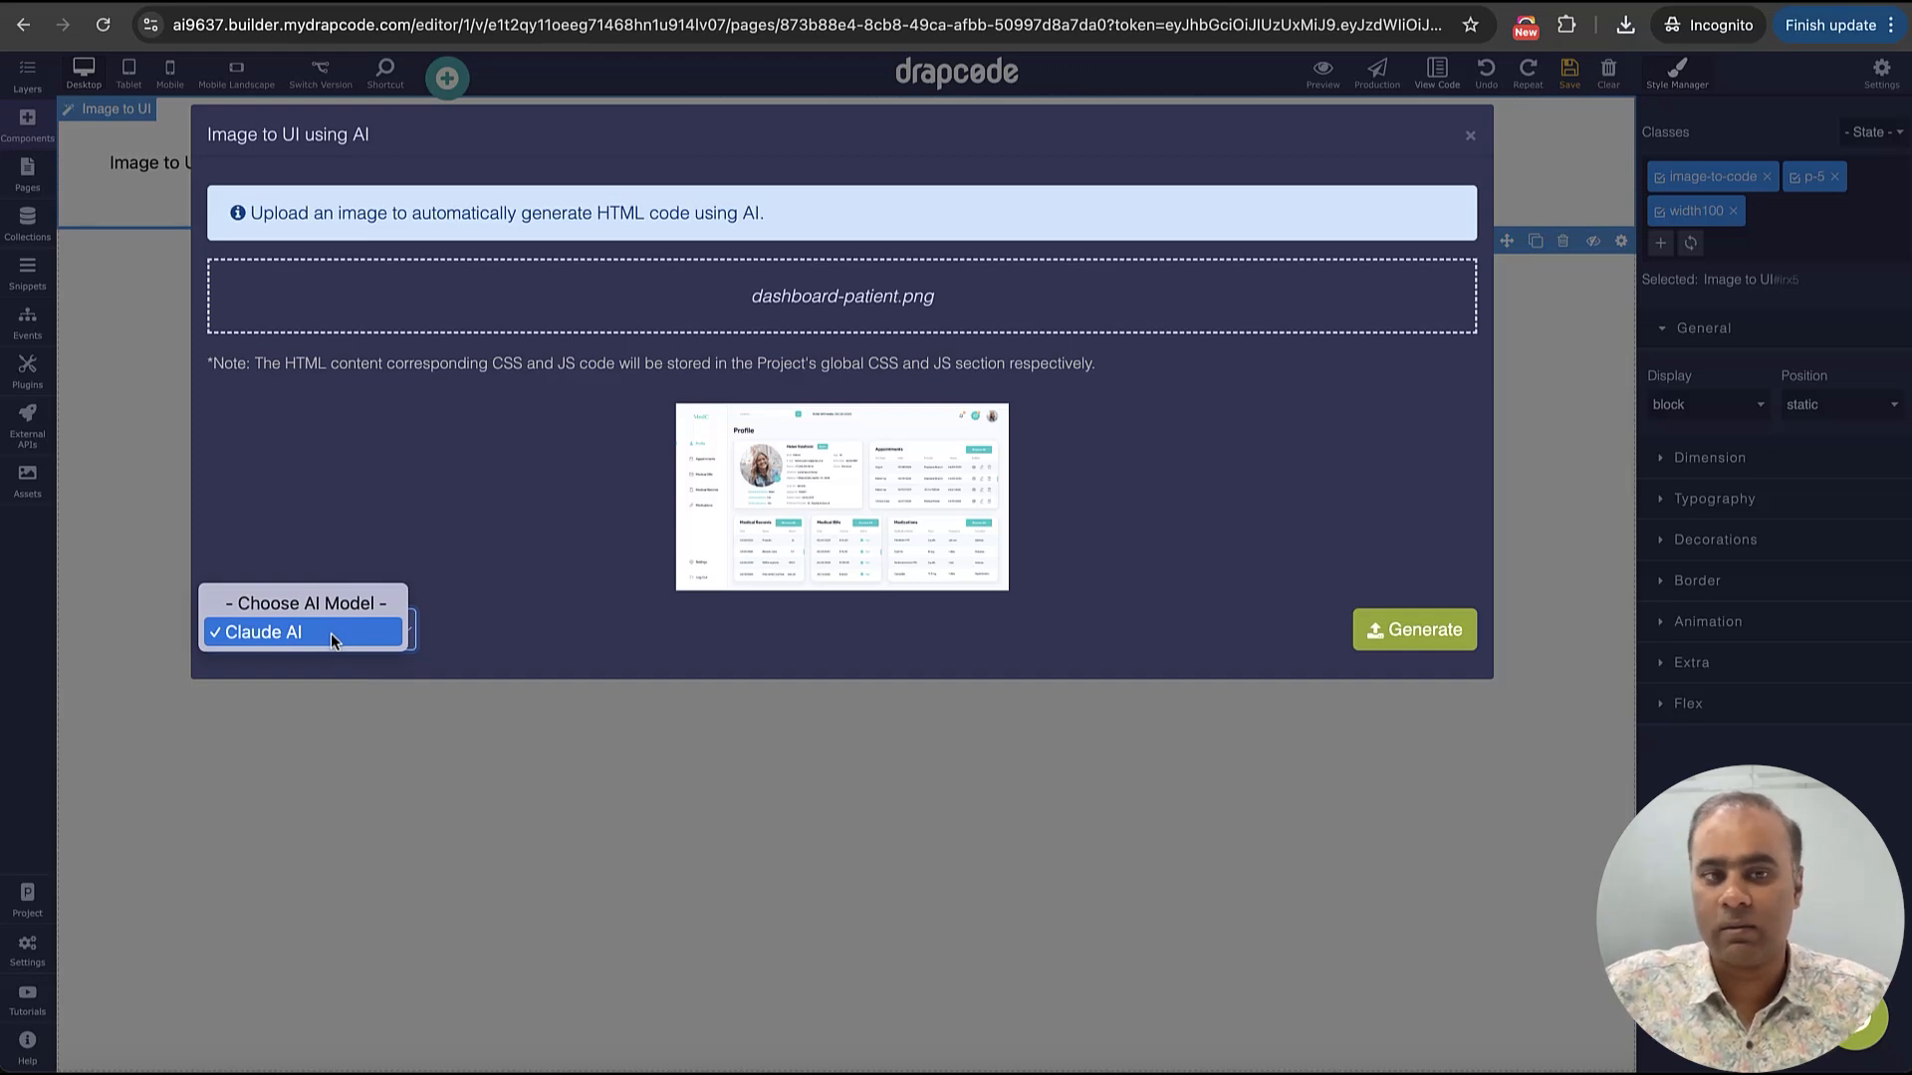
pyautogui.click(531, 551)
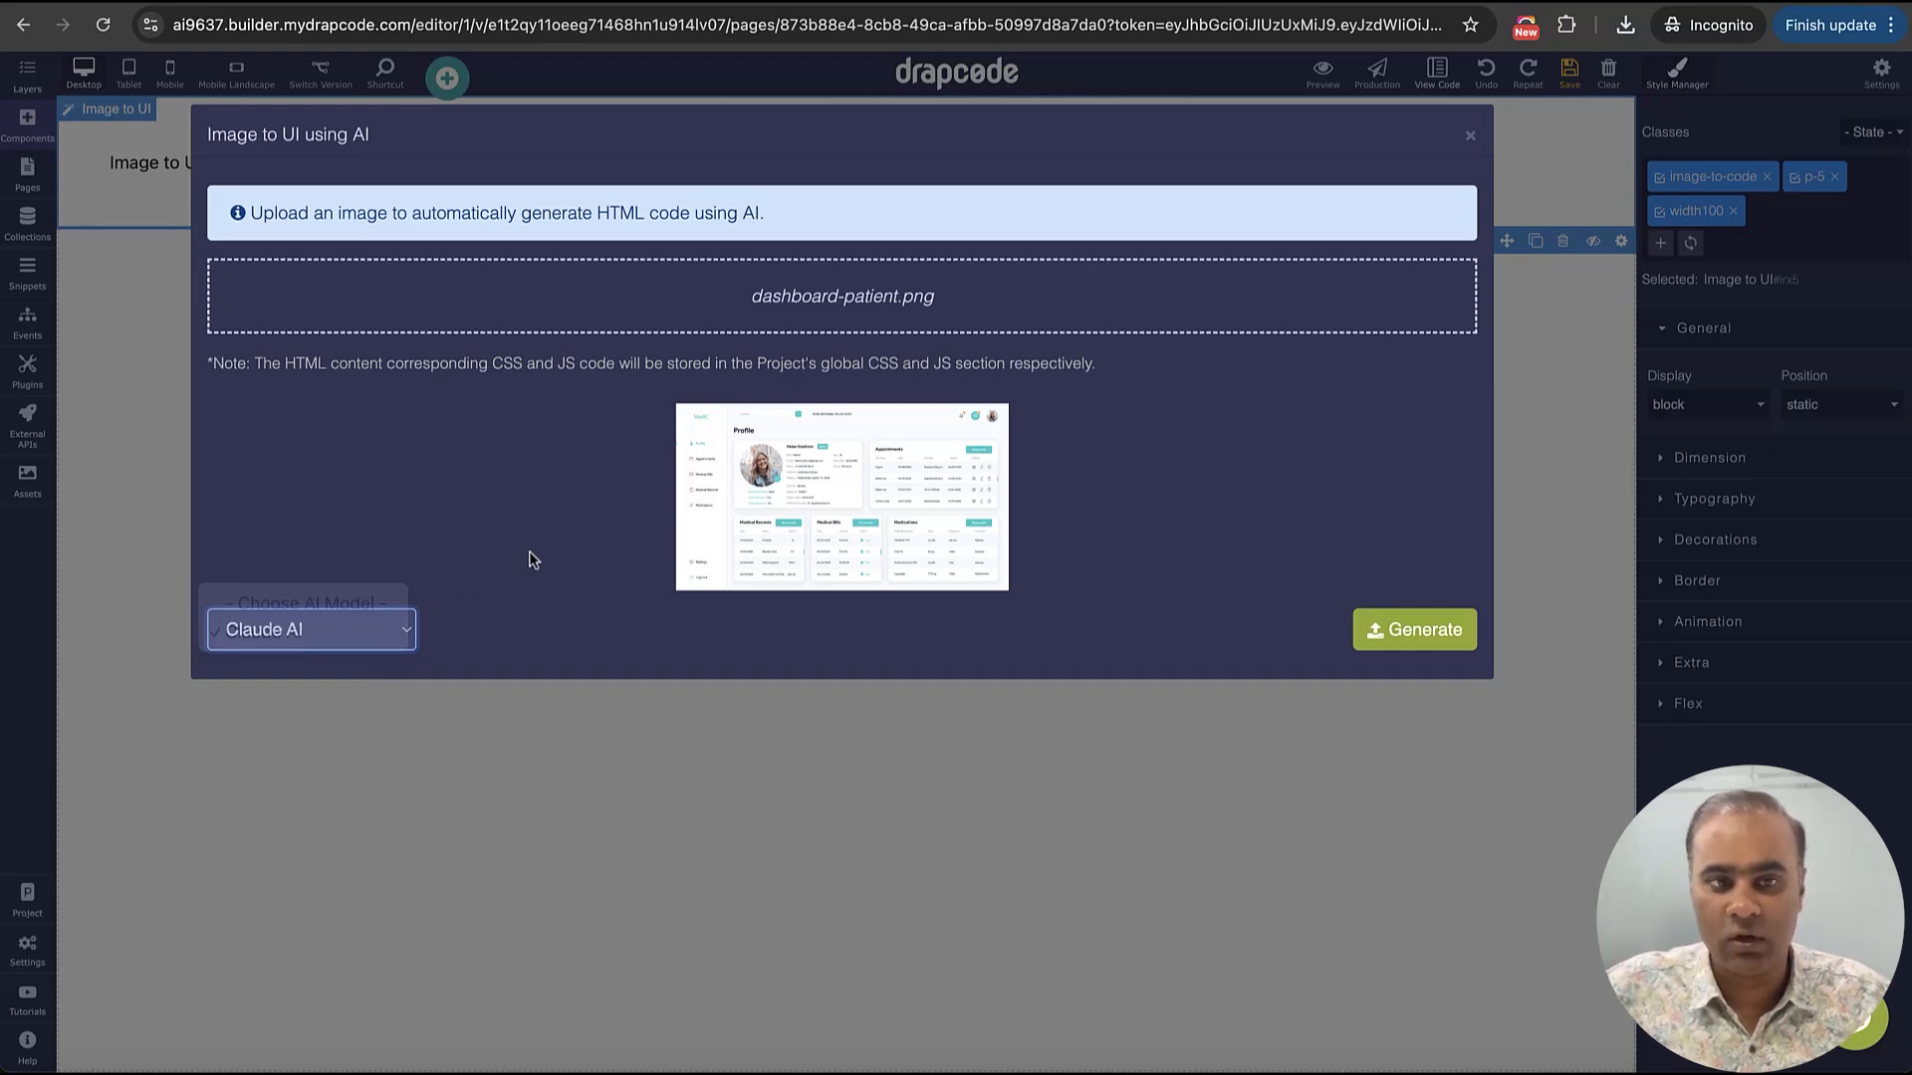
pyautogui.click(1438, 630)
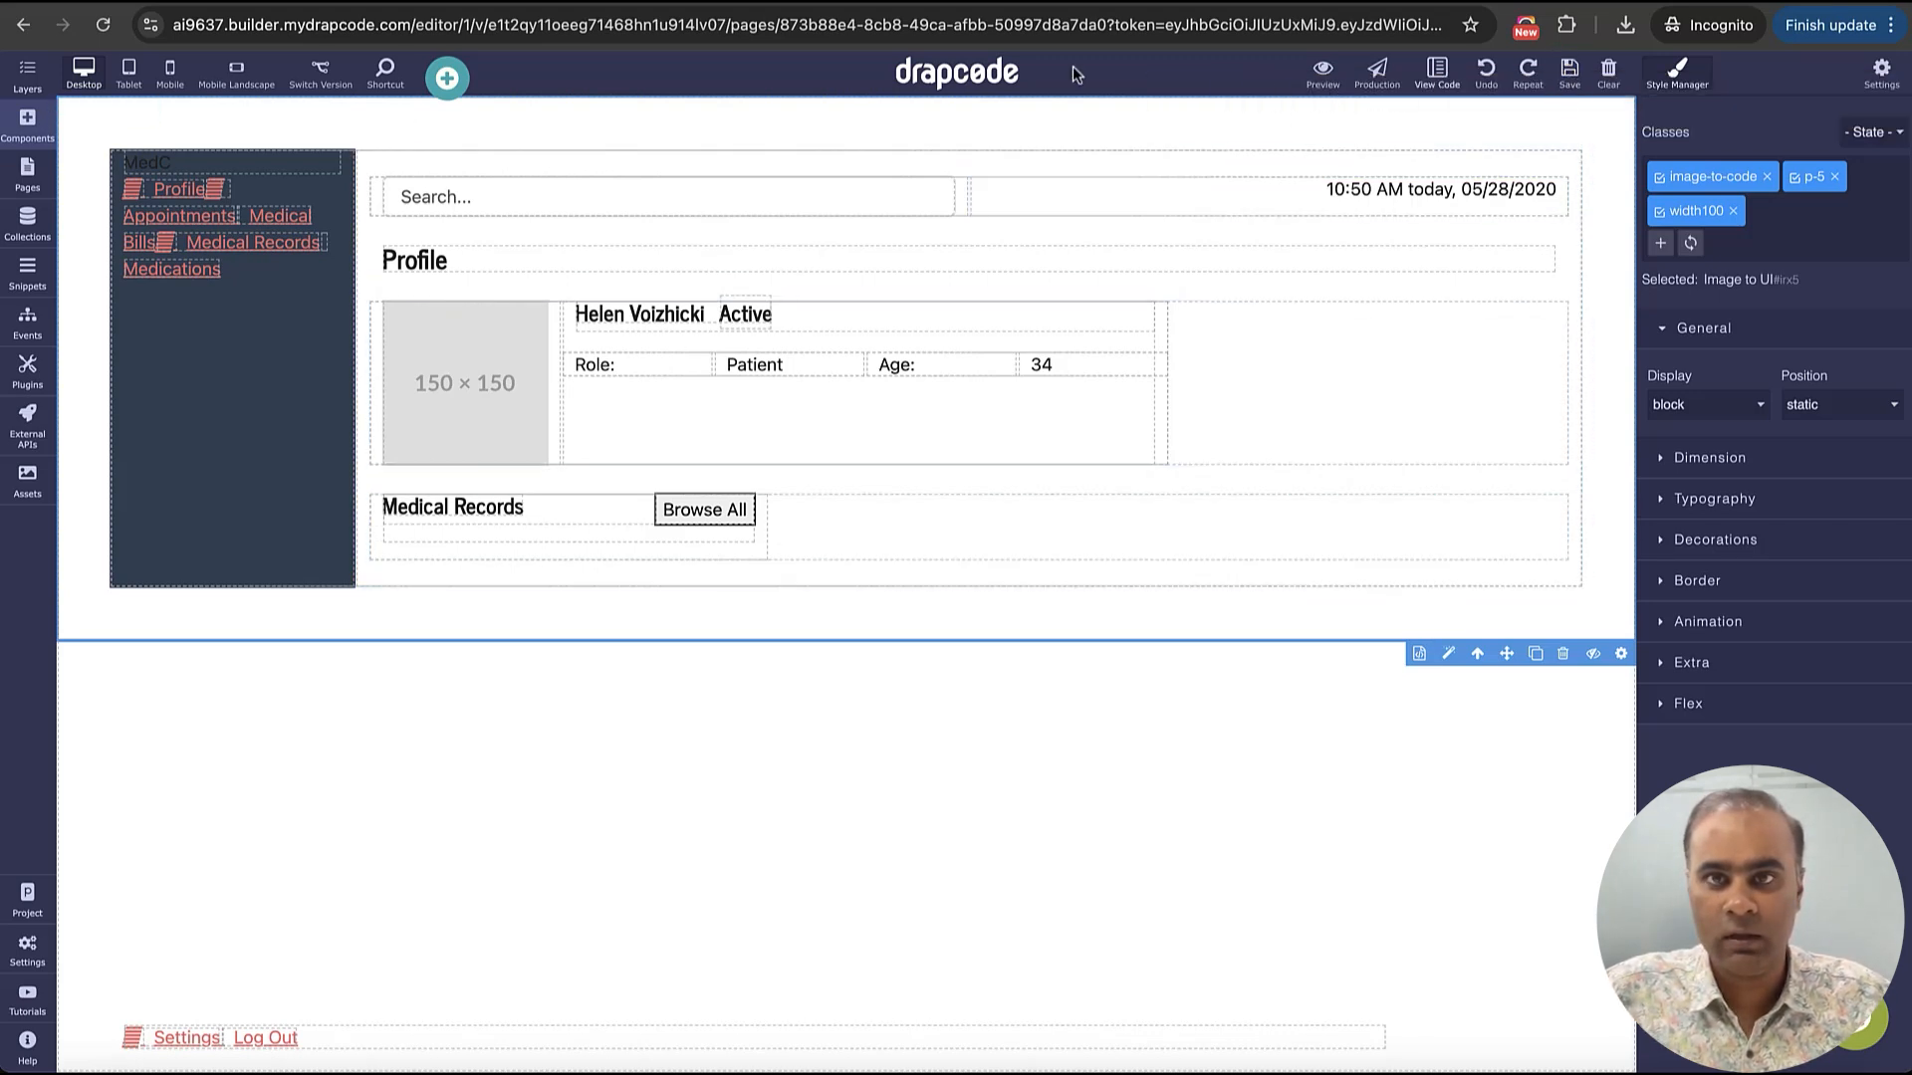
# Reload the page editor to refresh the generated layout's styling, look over the layout and save the page
pyautogui.click(102, 24)
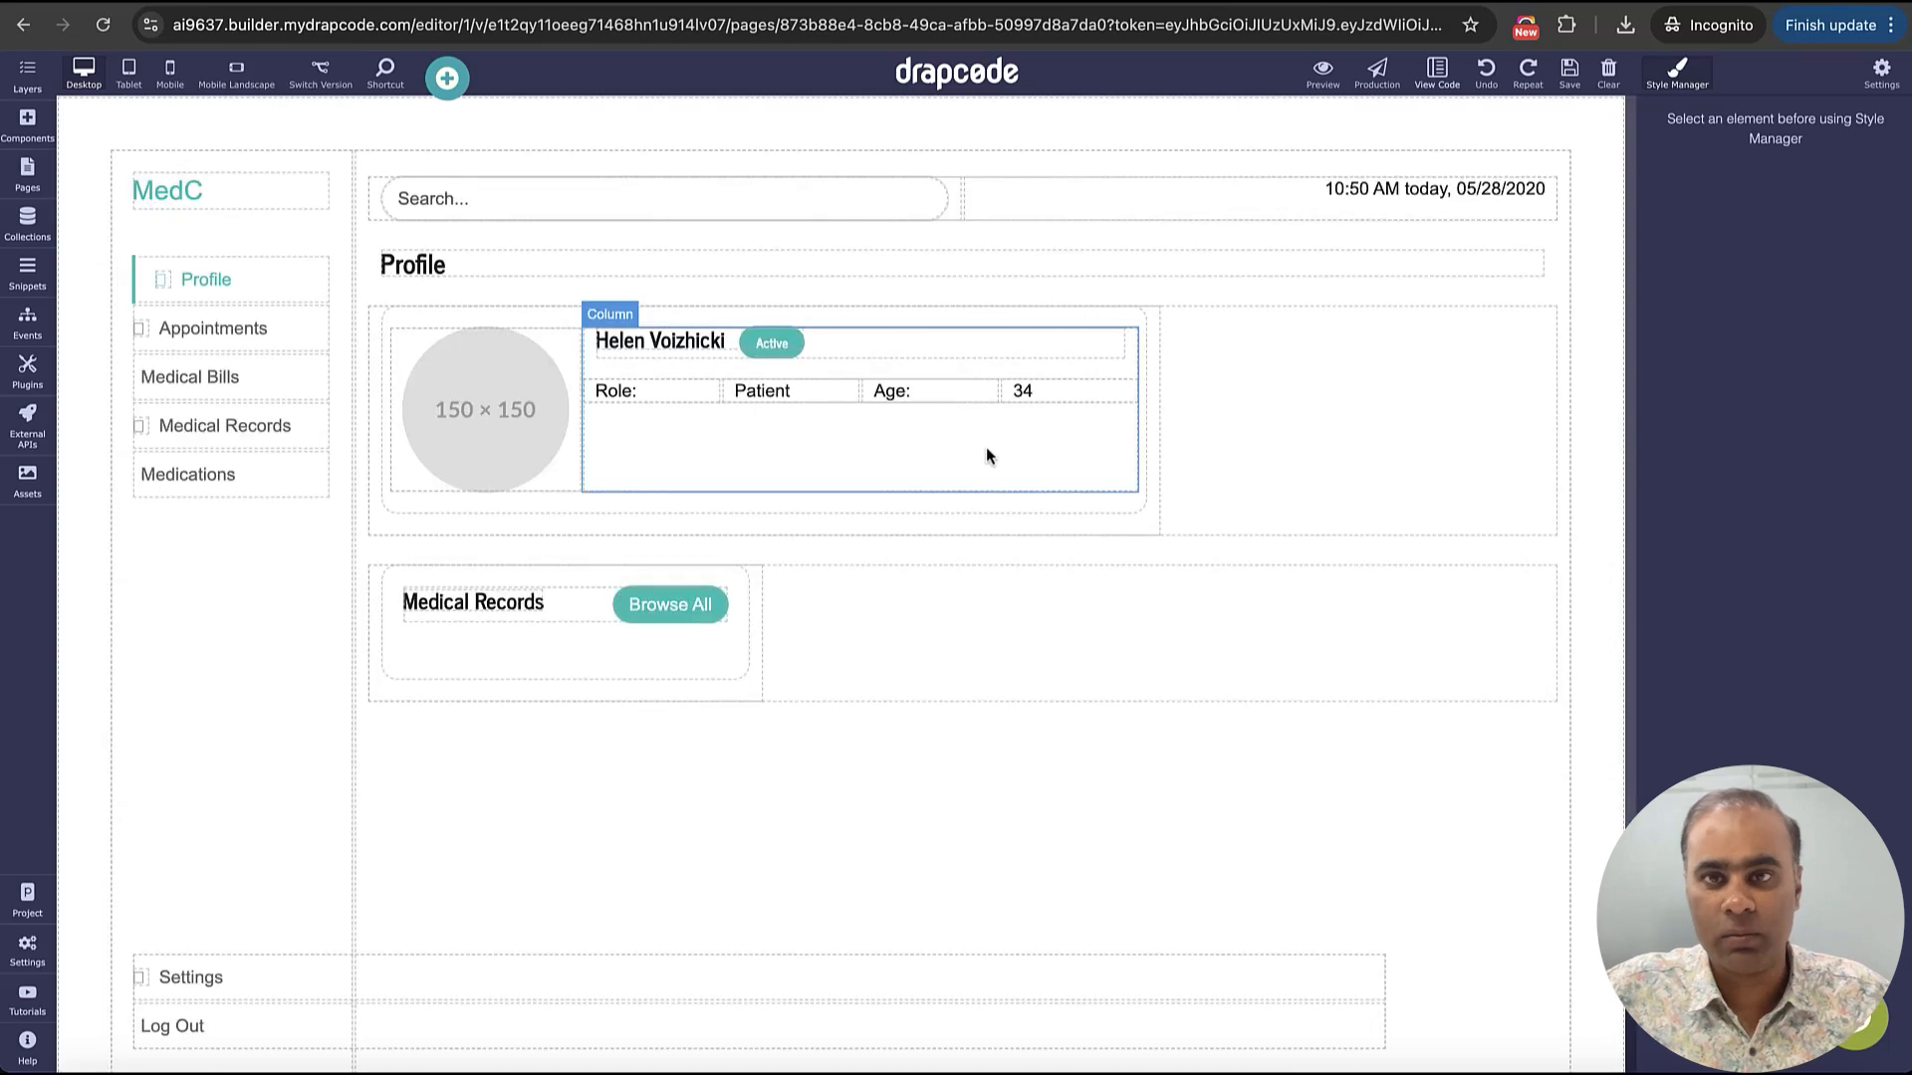
pyautogui.scroll(-1, 1369, 377)
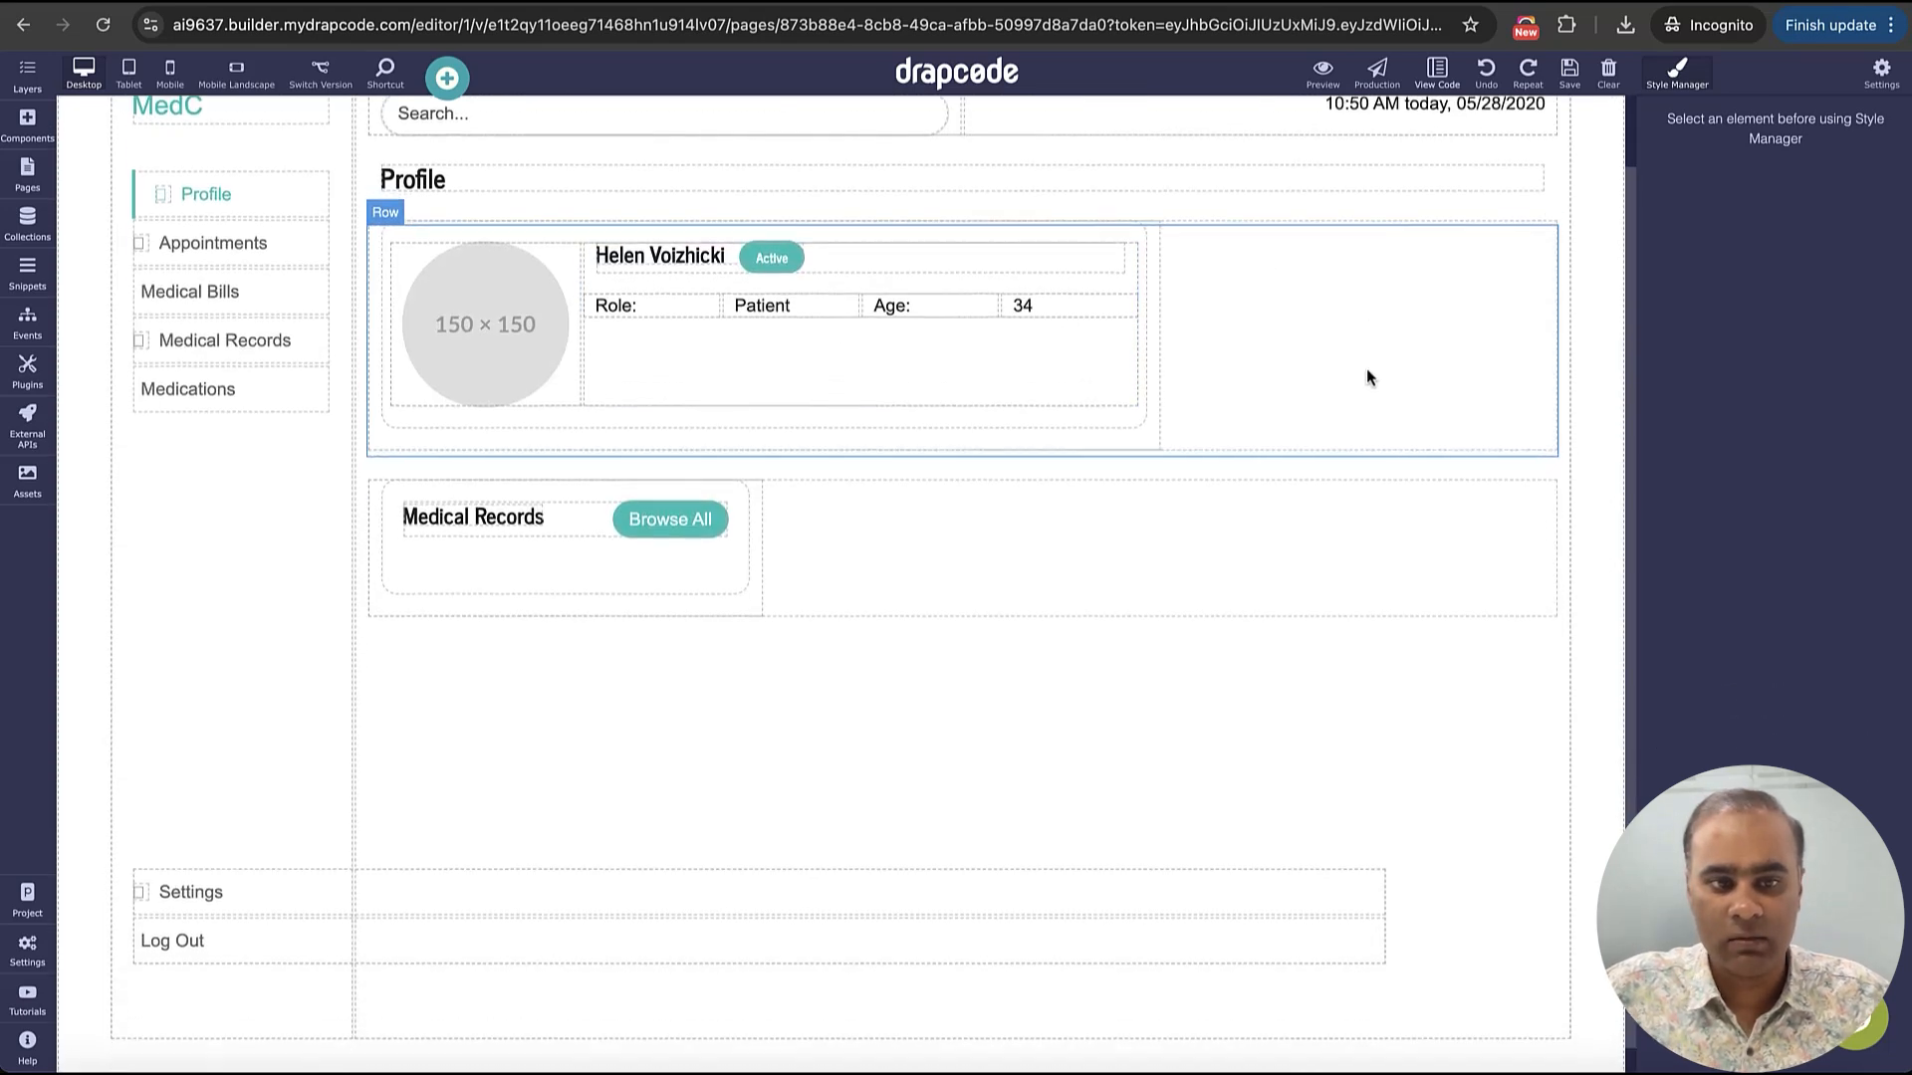
pyautogui.scroll(1, 1368, 377)
pyautogui.click(1566, 80)
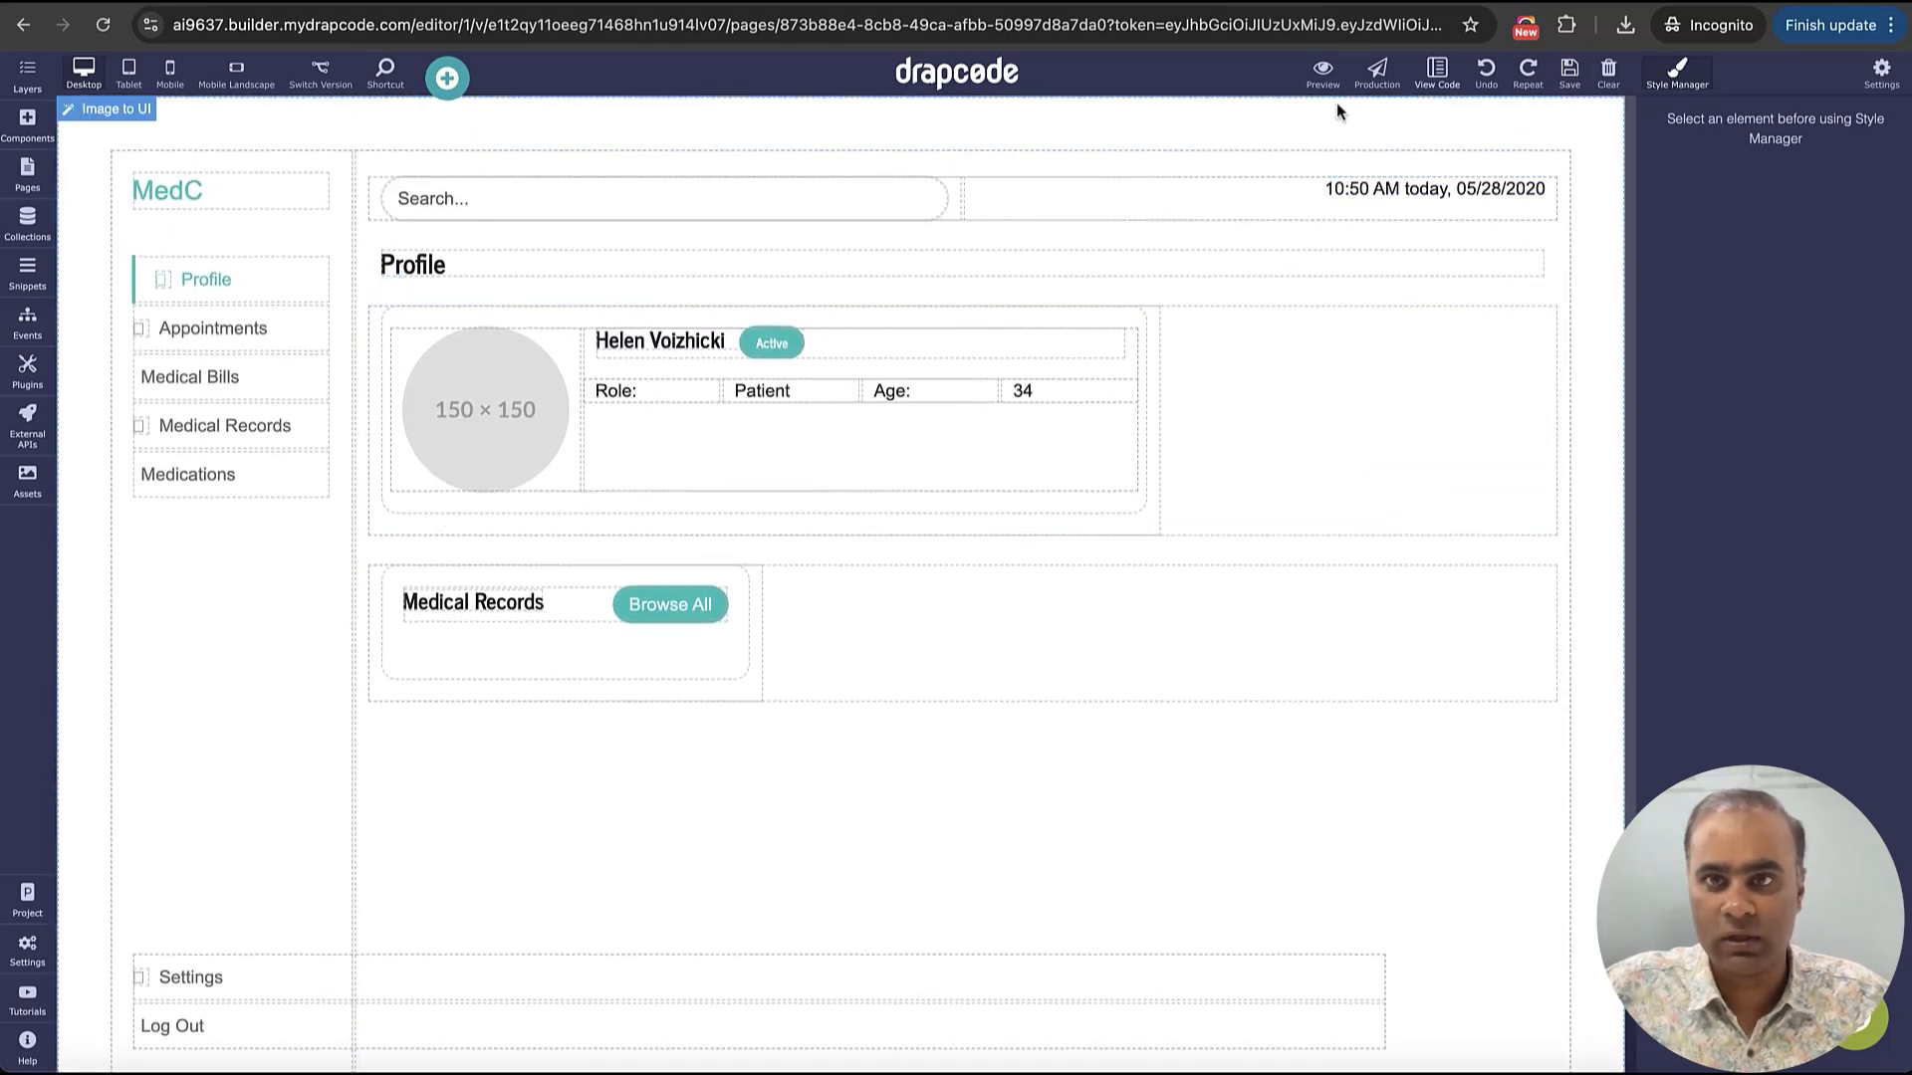
# Publish version v1 to the preview server, view the published dashboard and try its Profile link
pyautogui.click(1322, 72)
pyautogui.click(1260, 279)
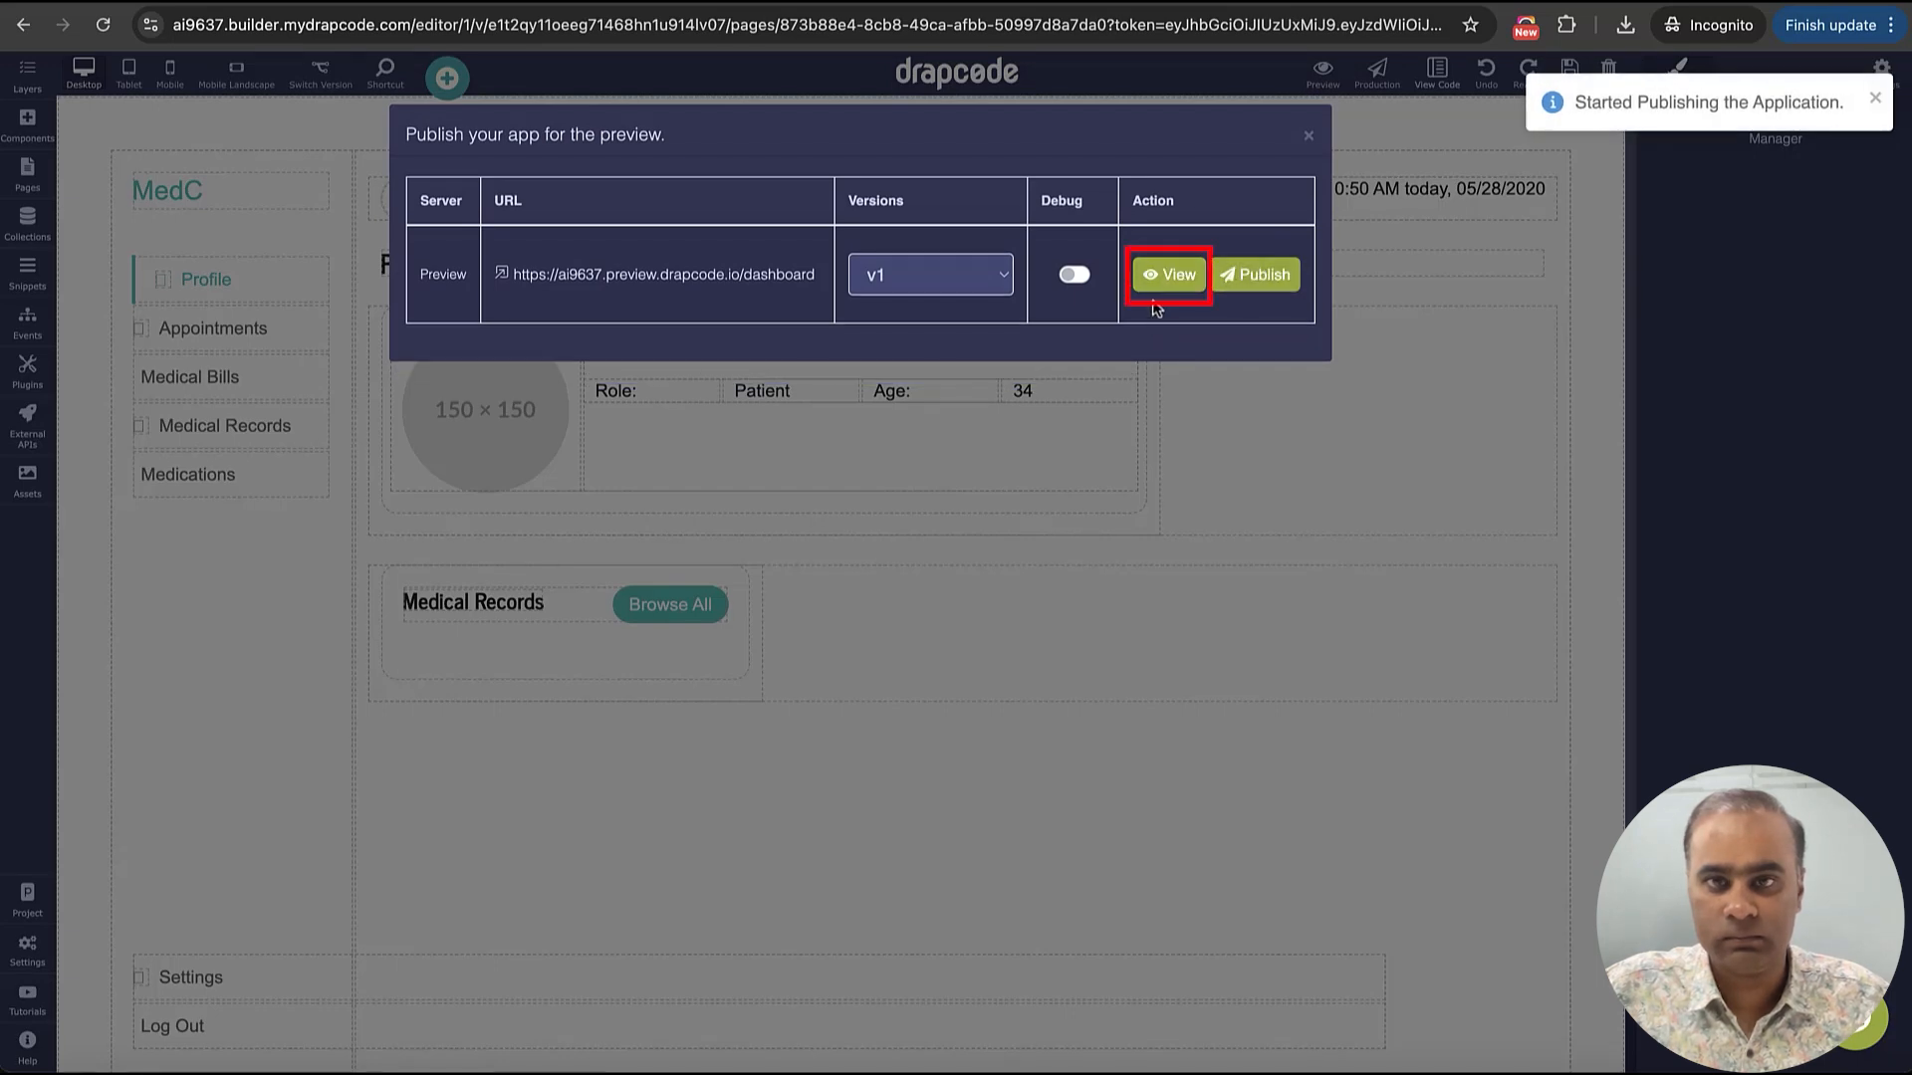
pyautogui.click(1168, 275)
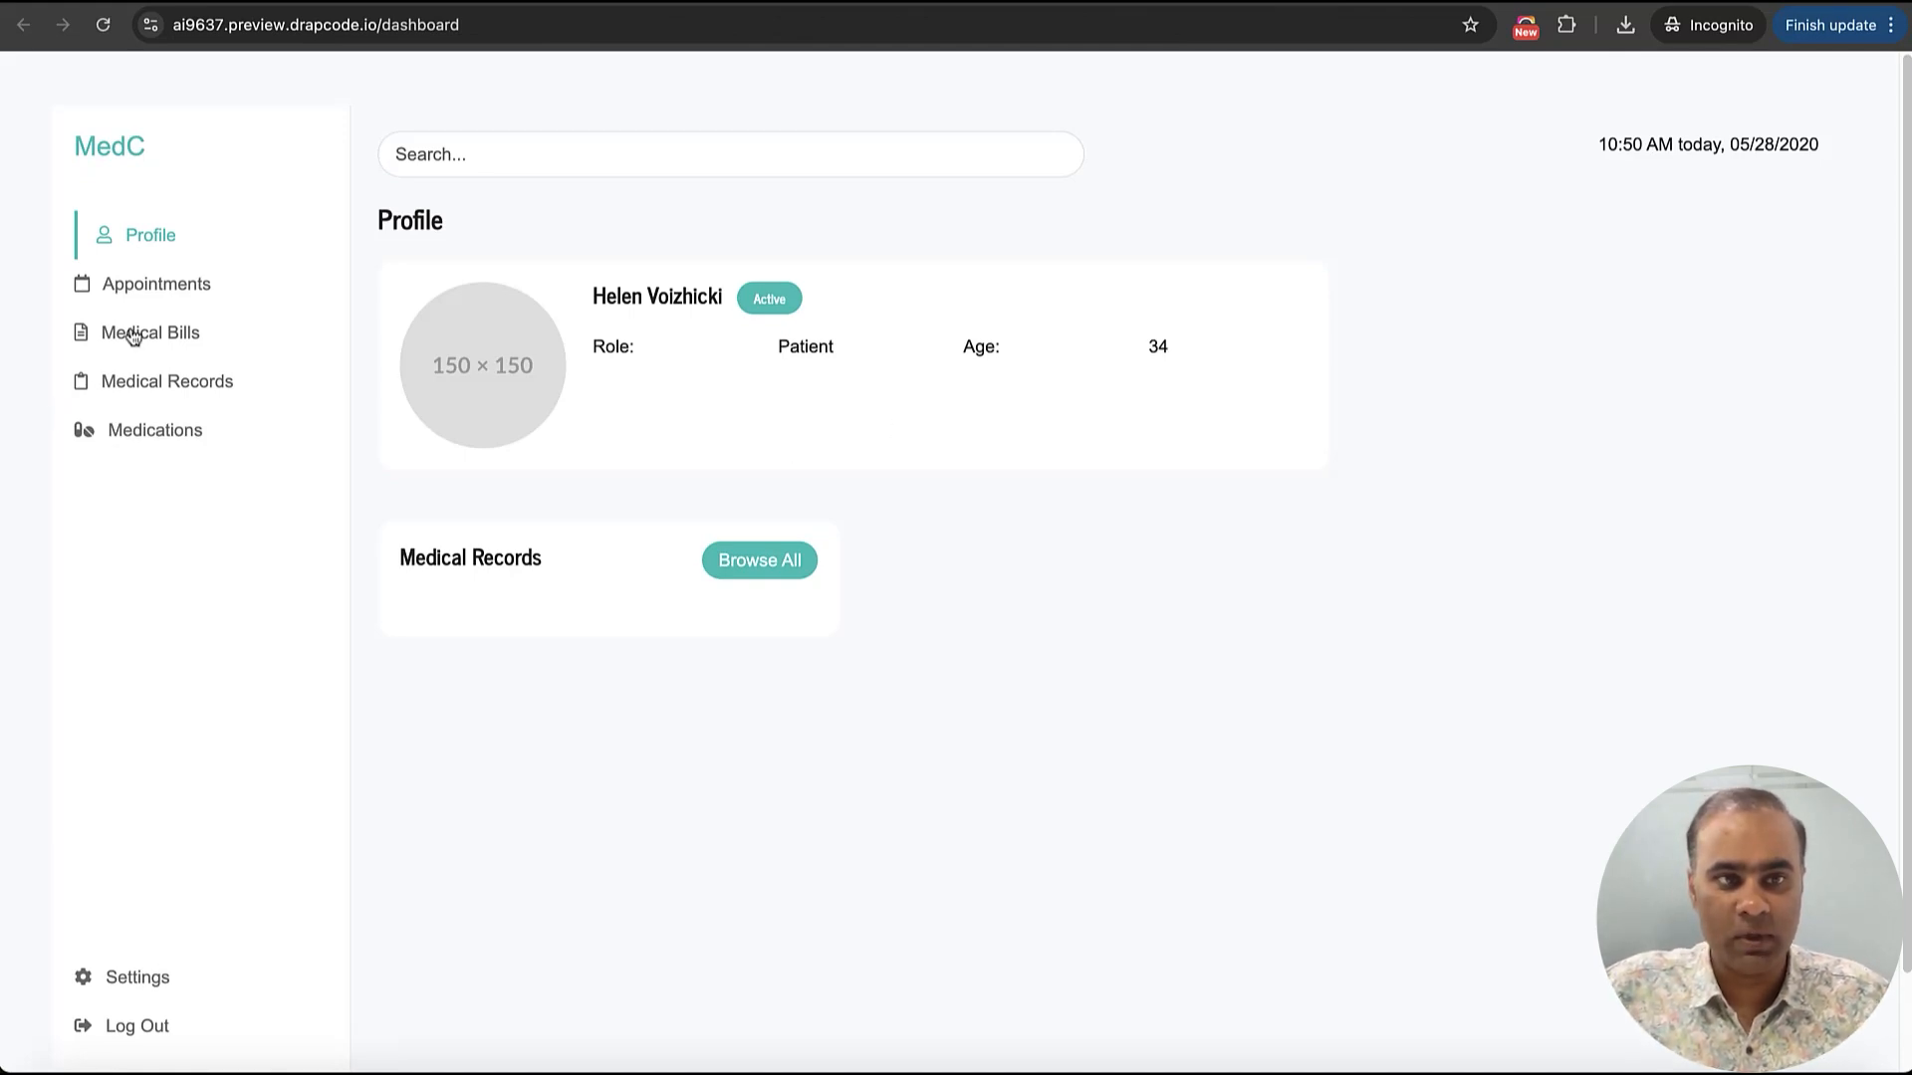
pyautogui.click(172, 243)
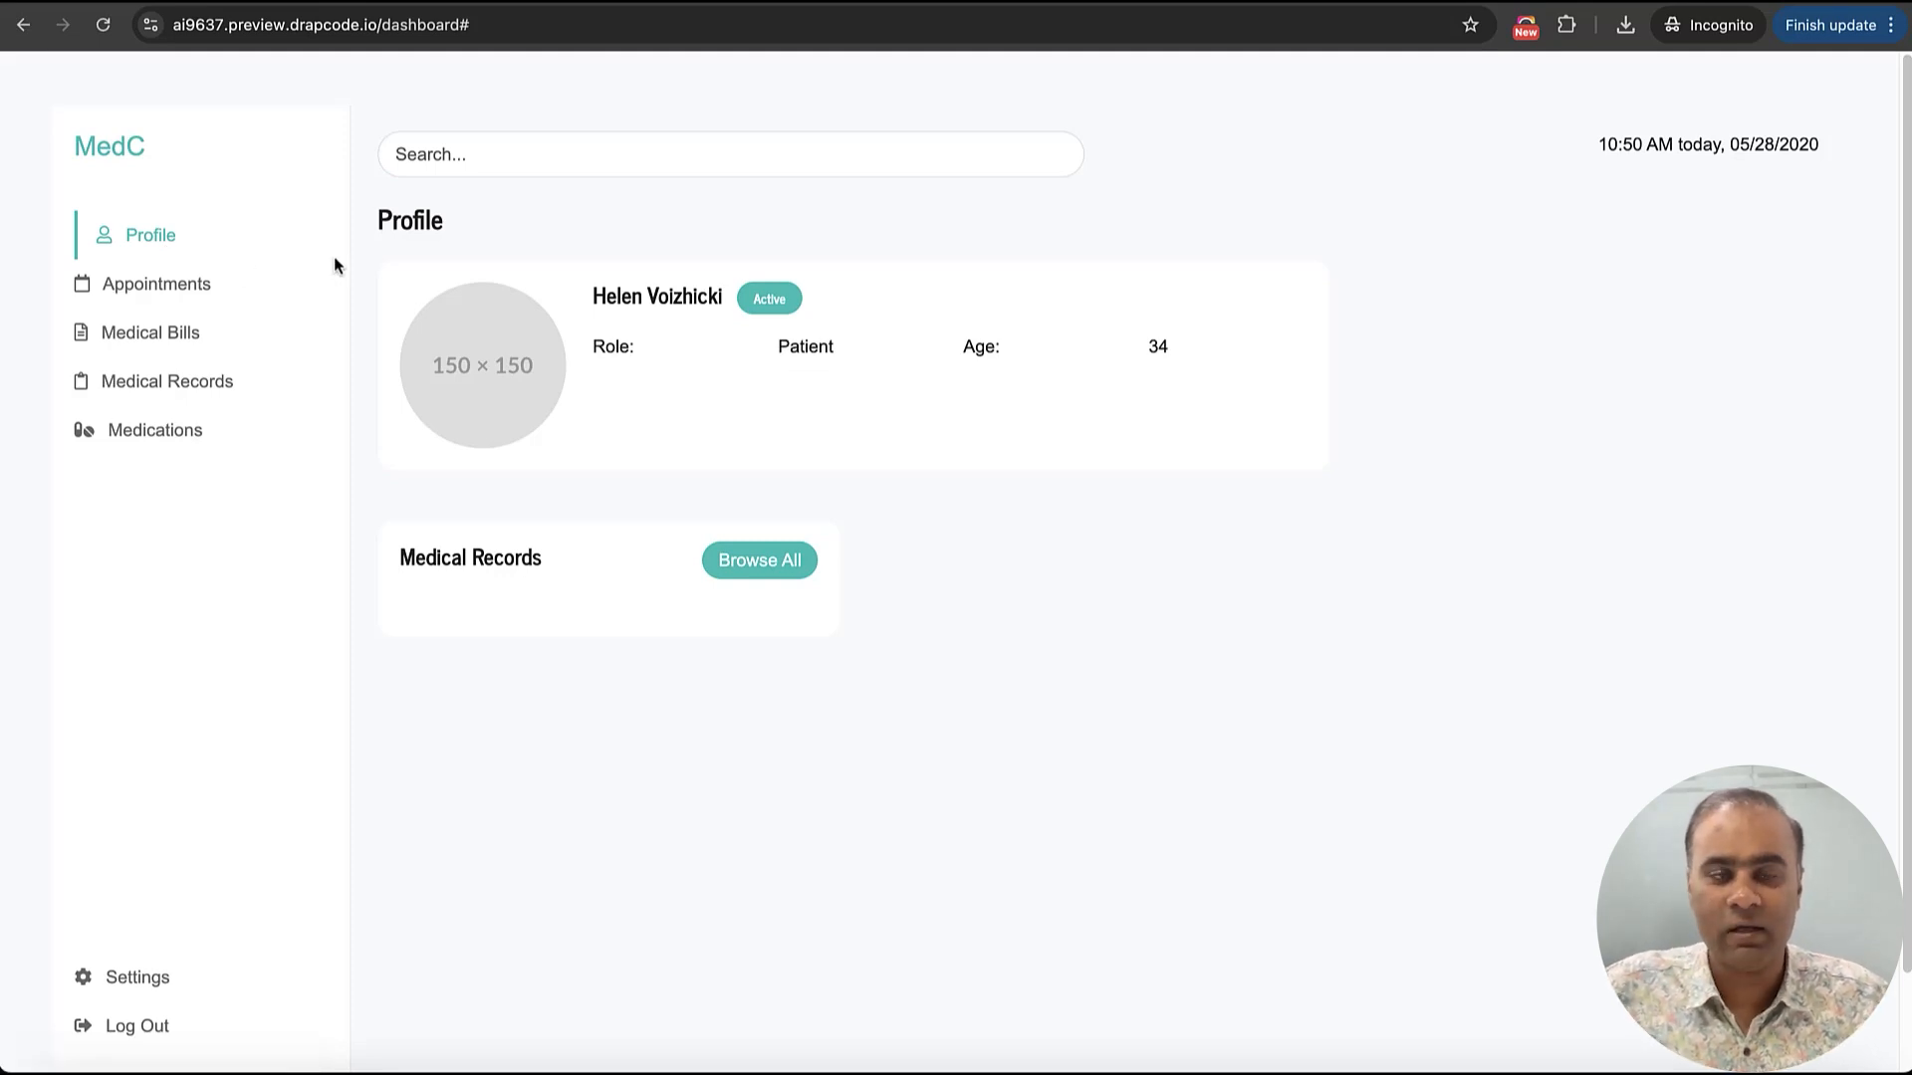
# Return to the Google Images tab and search for "Patient Onboarding form"
pyautogui.click(1674, 2)
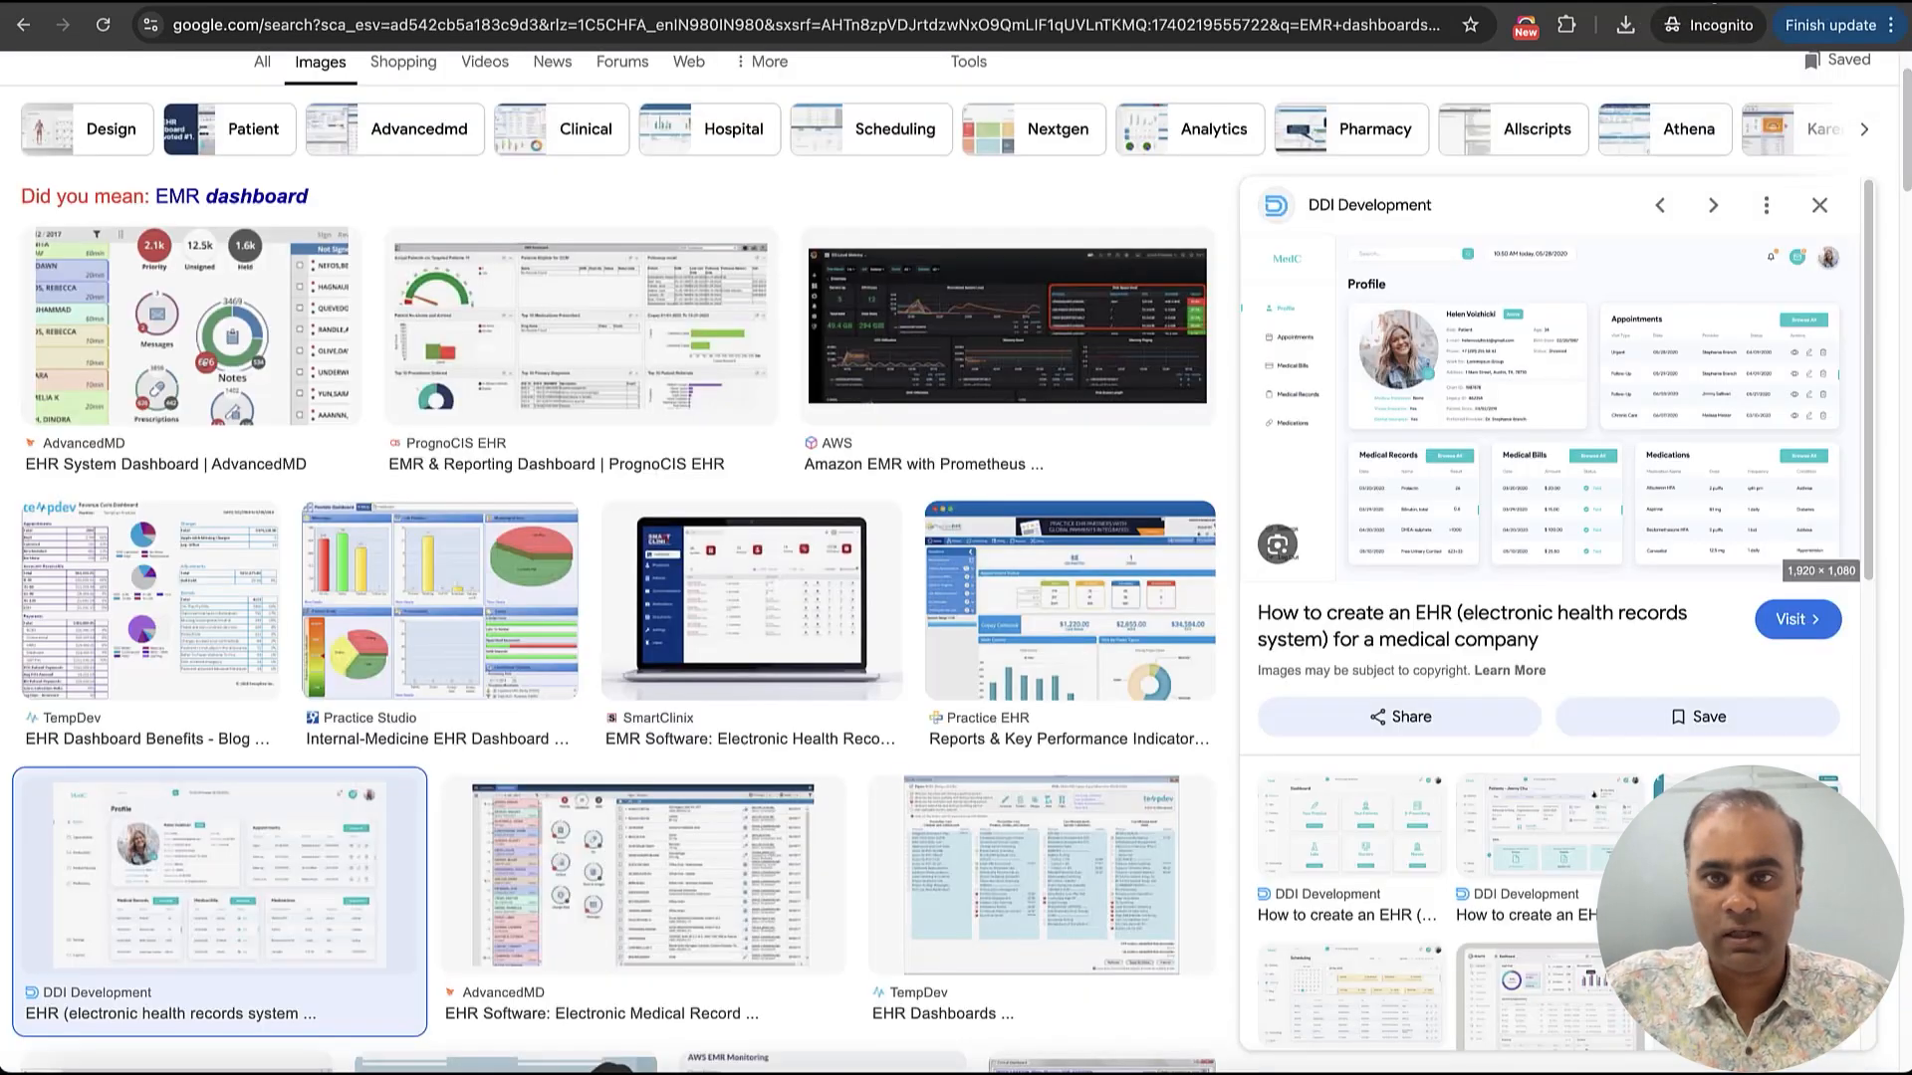
pyautogui.scroll(2, 844, 268)
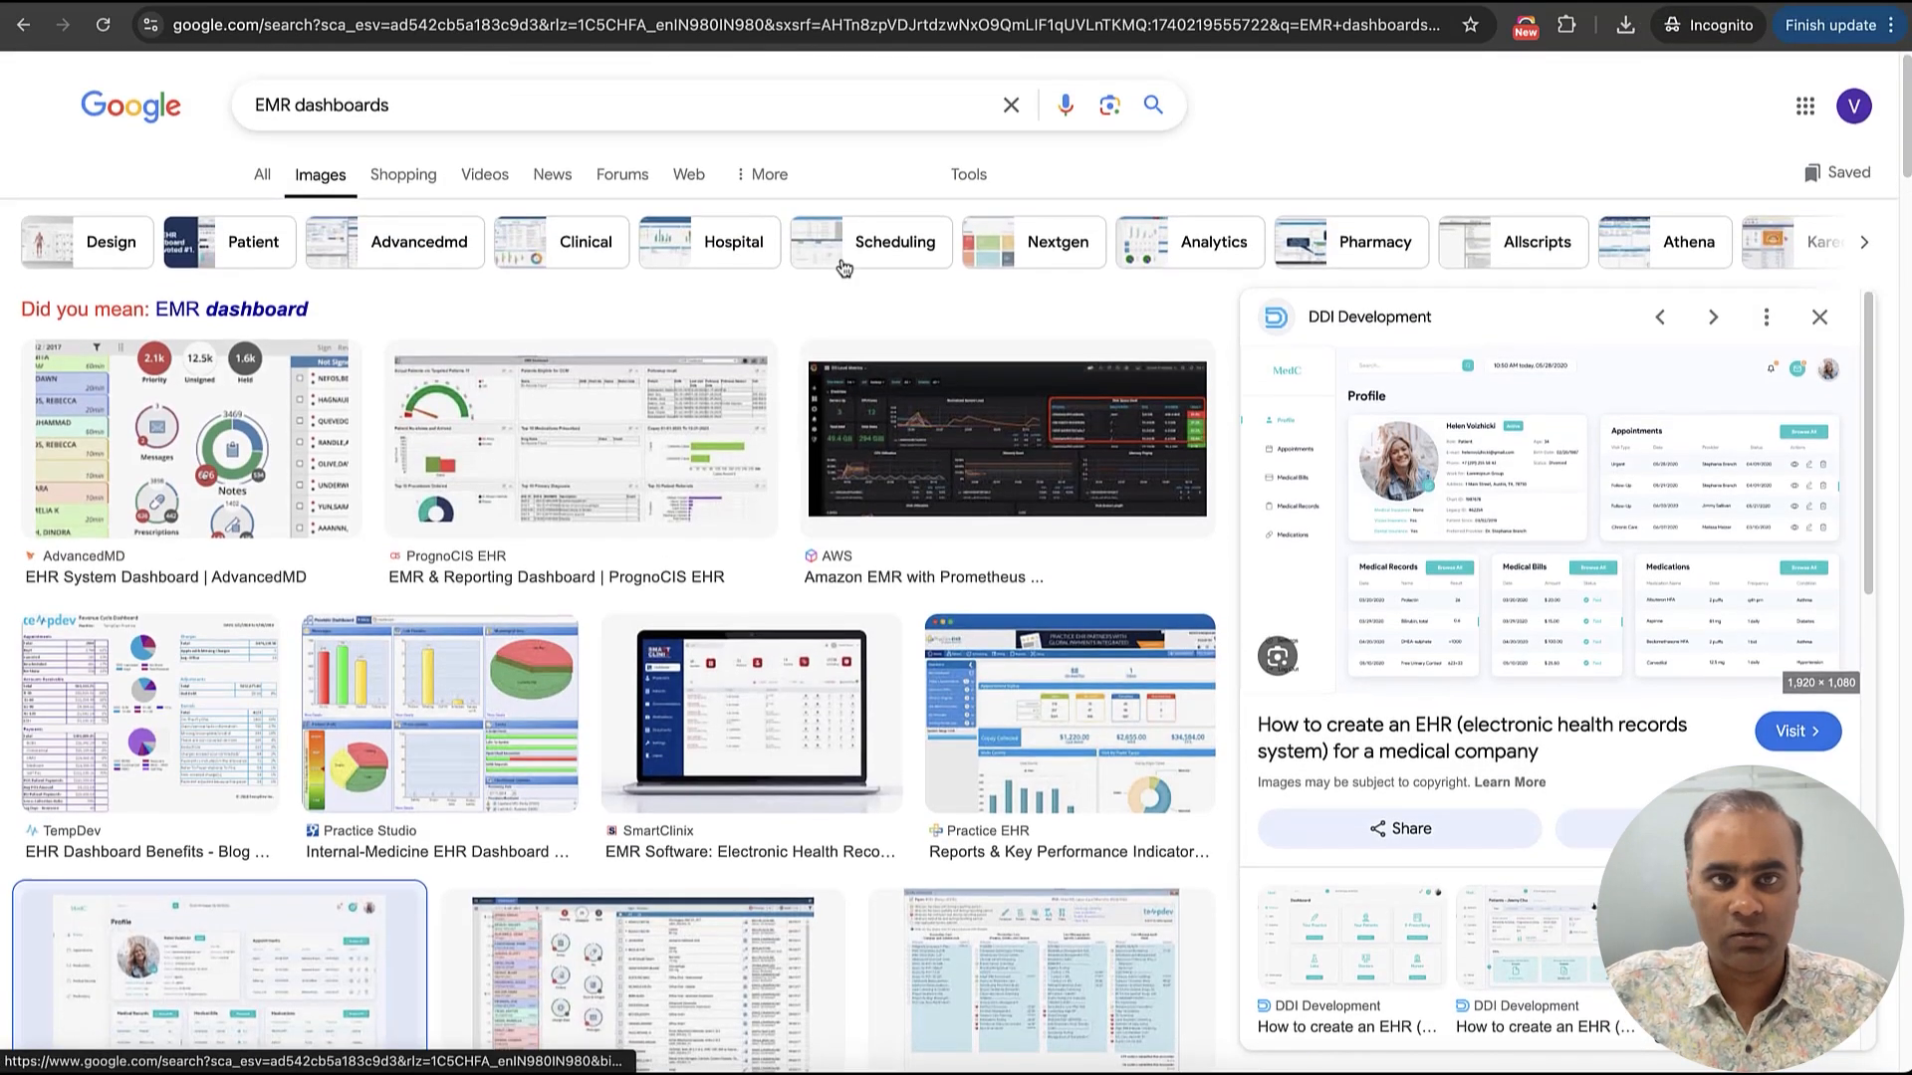
pyautogui.tripleClick(295, 106)
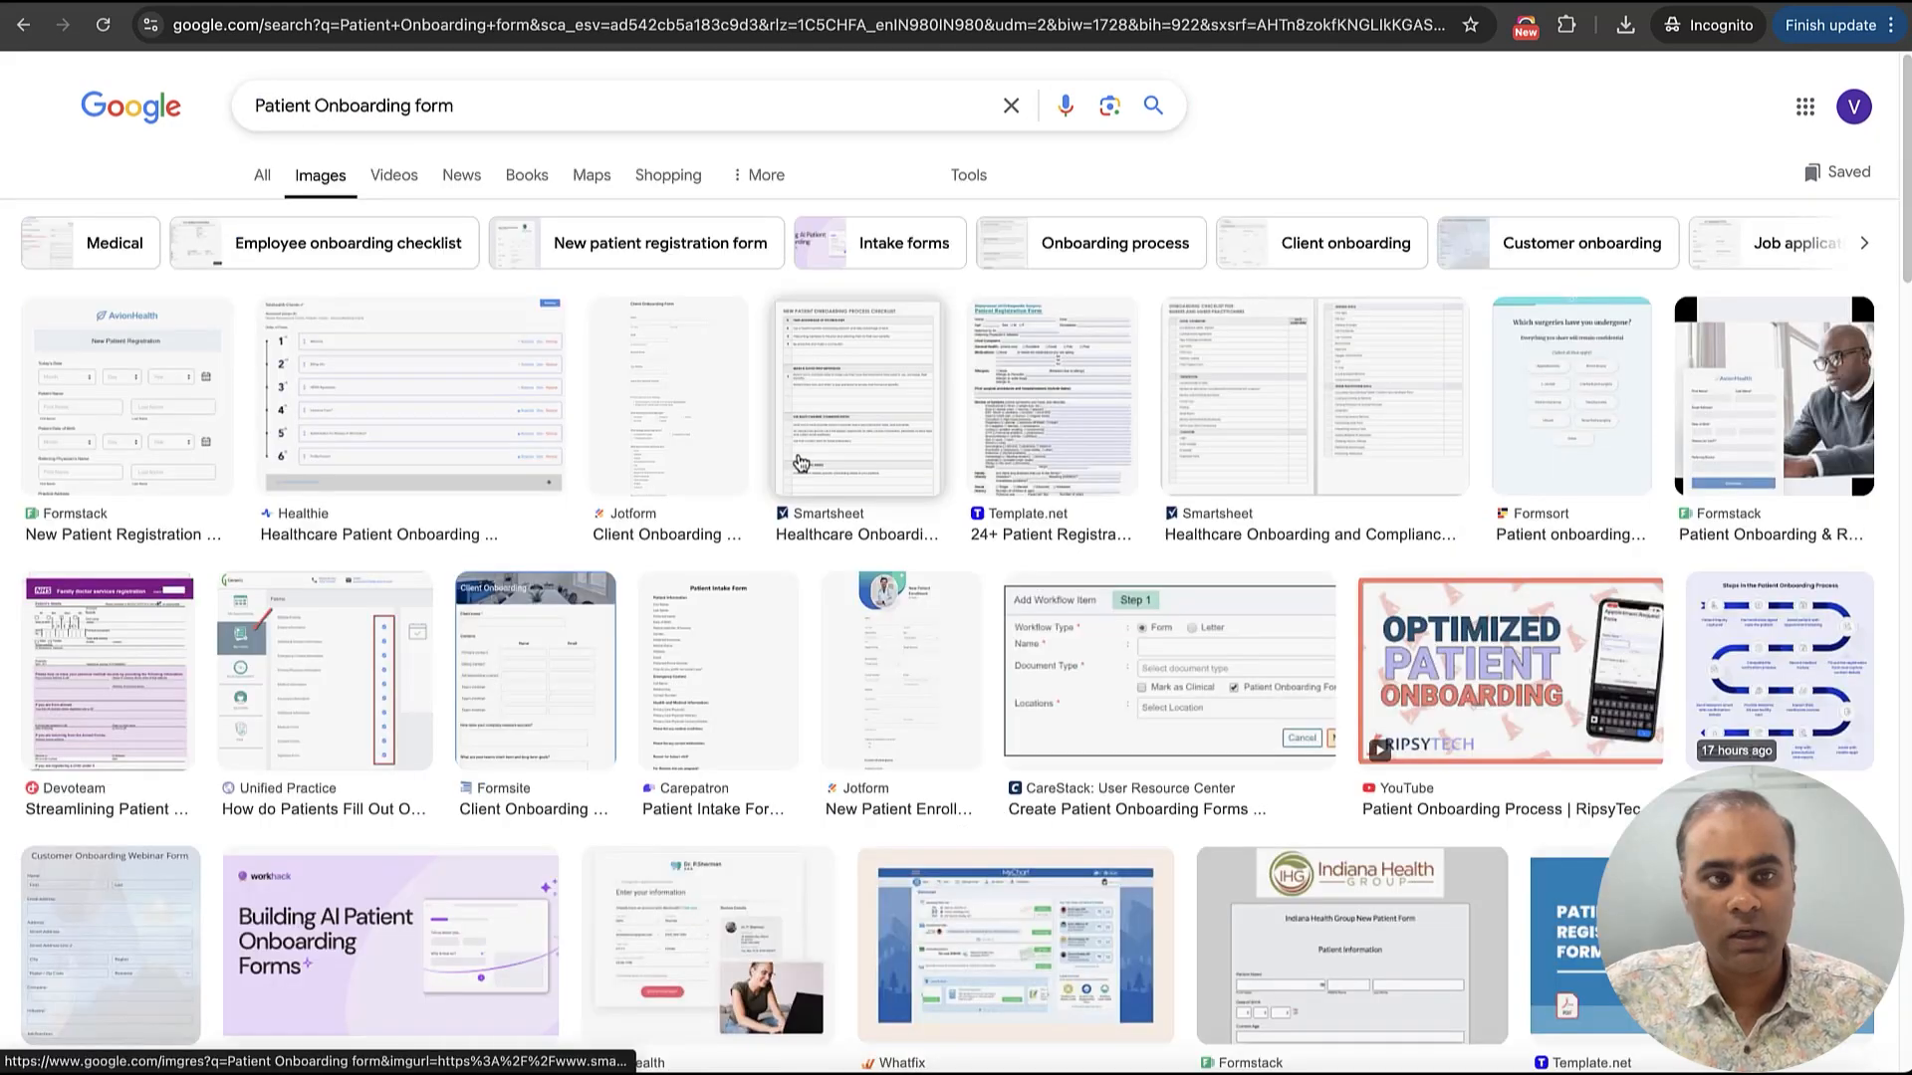
# Open the Formstack New Patient Registration form from the image results and save its image to the computer
pyautogui.click(162, 456)
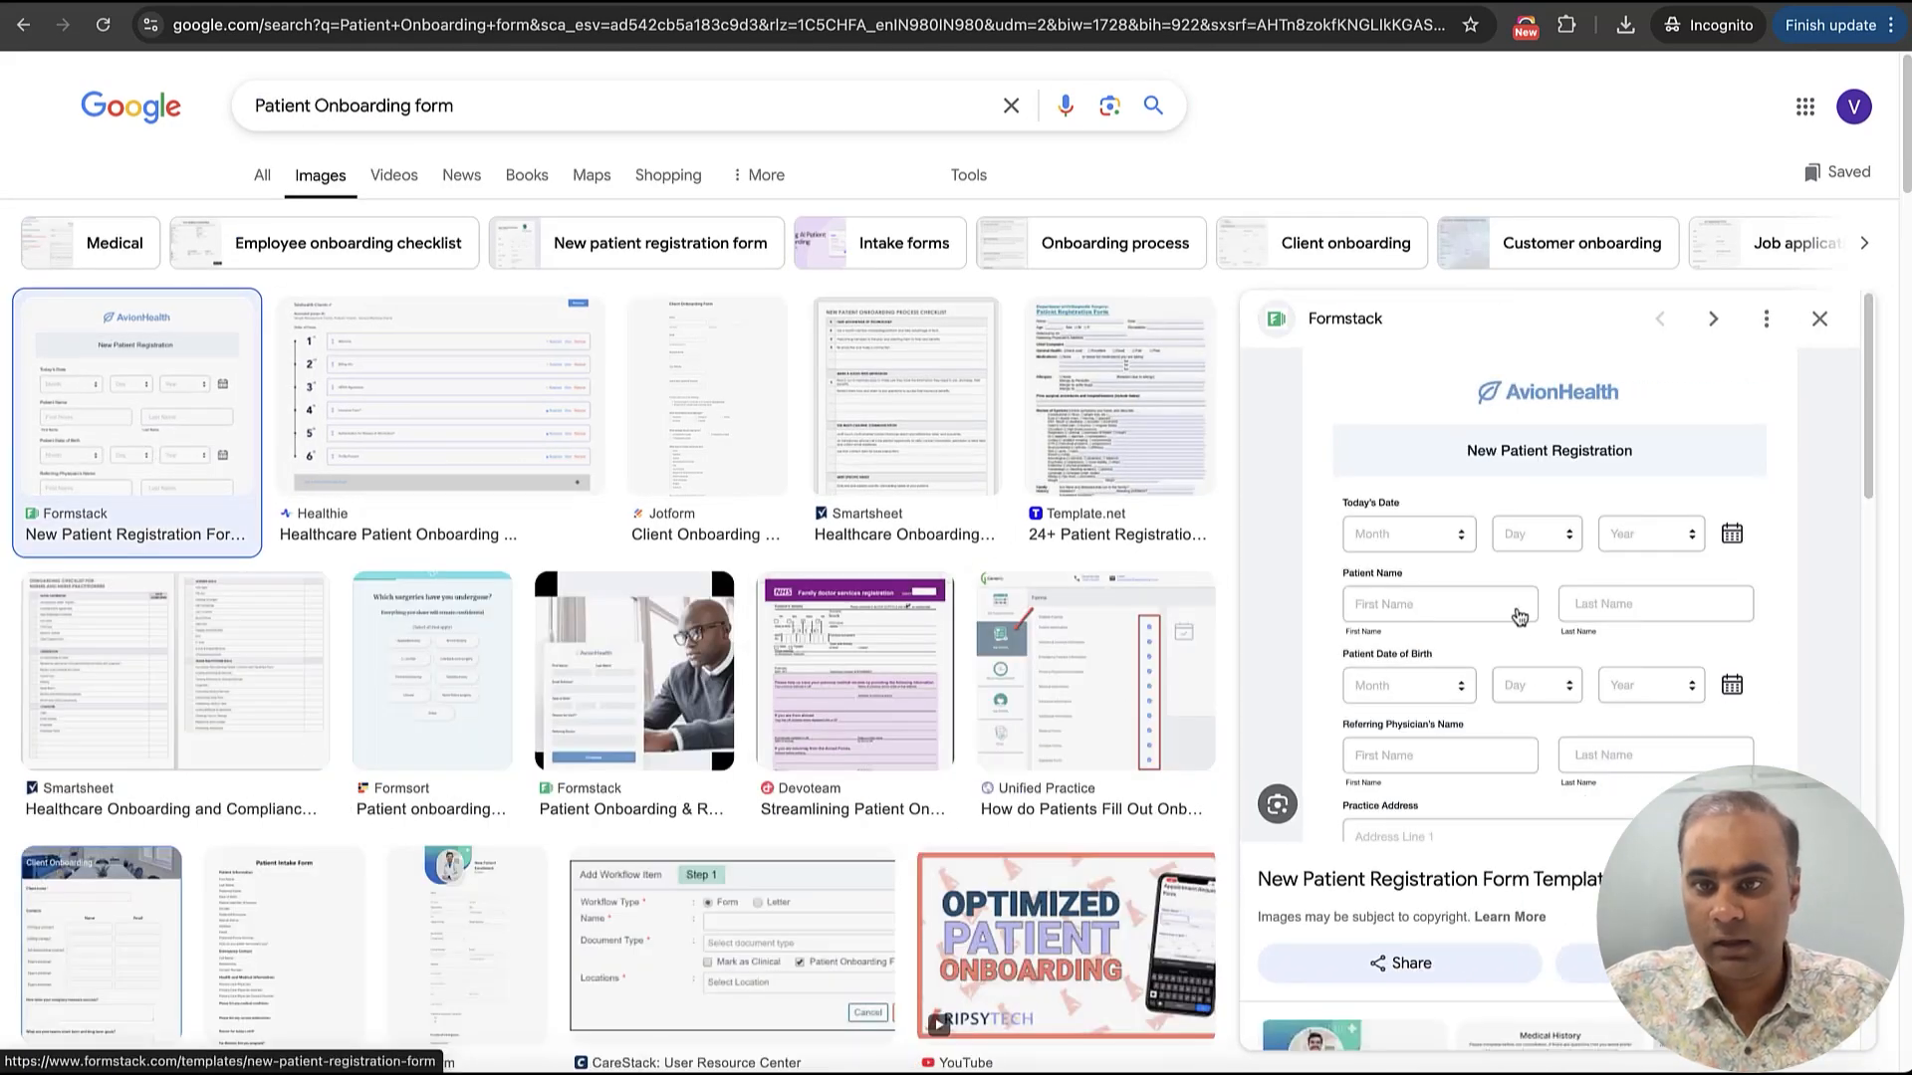
pyautogui.scroll(-2, 1544, 558)
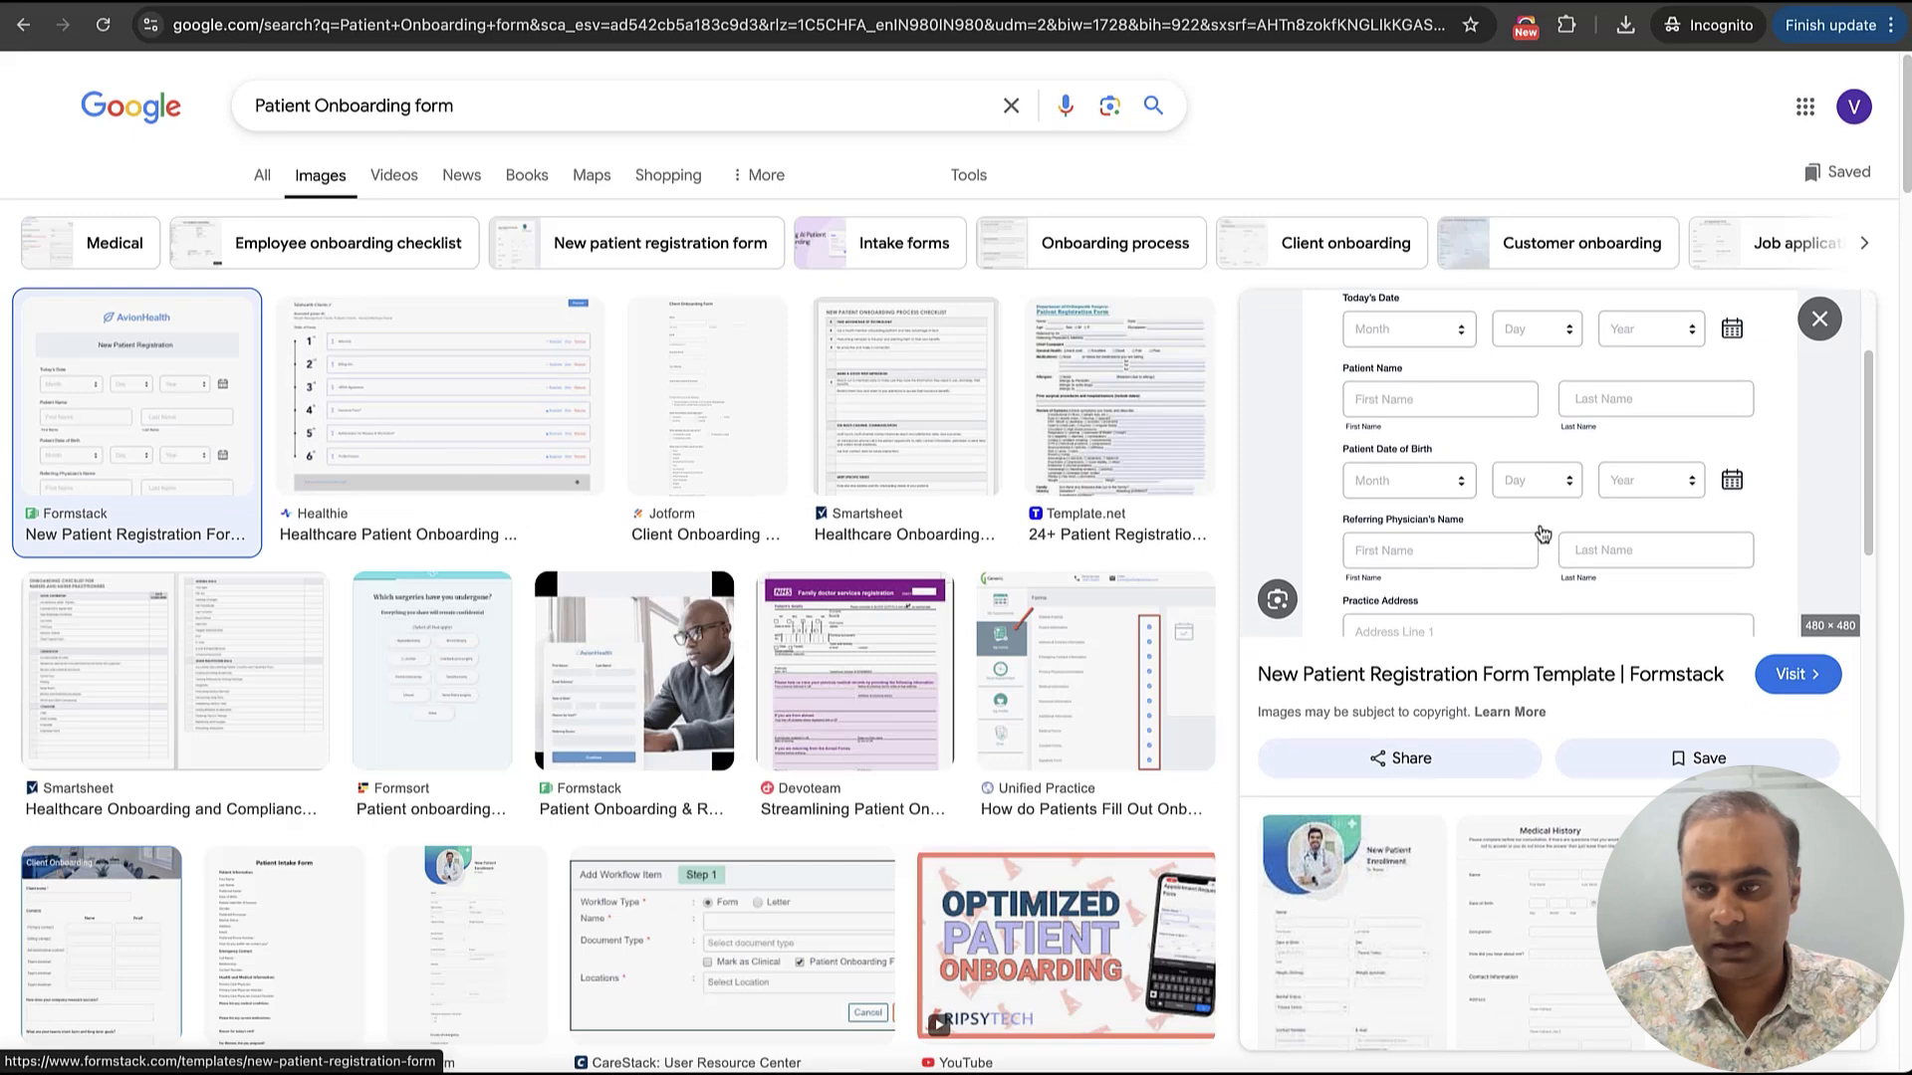
pyautogui.rightClick(1543, 534)
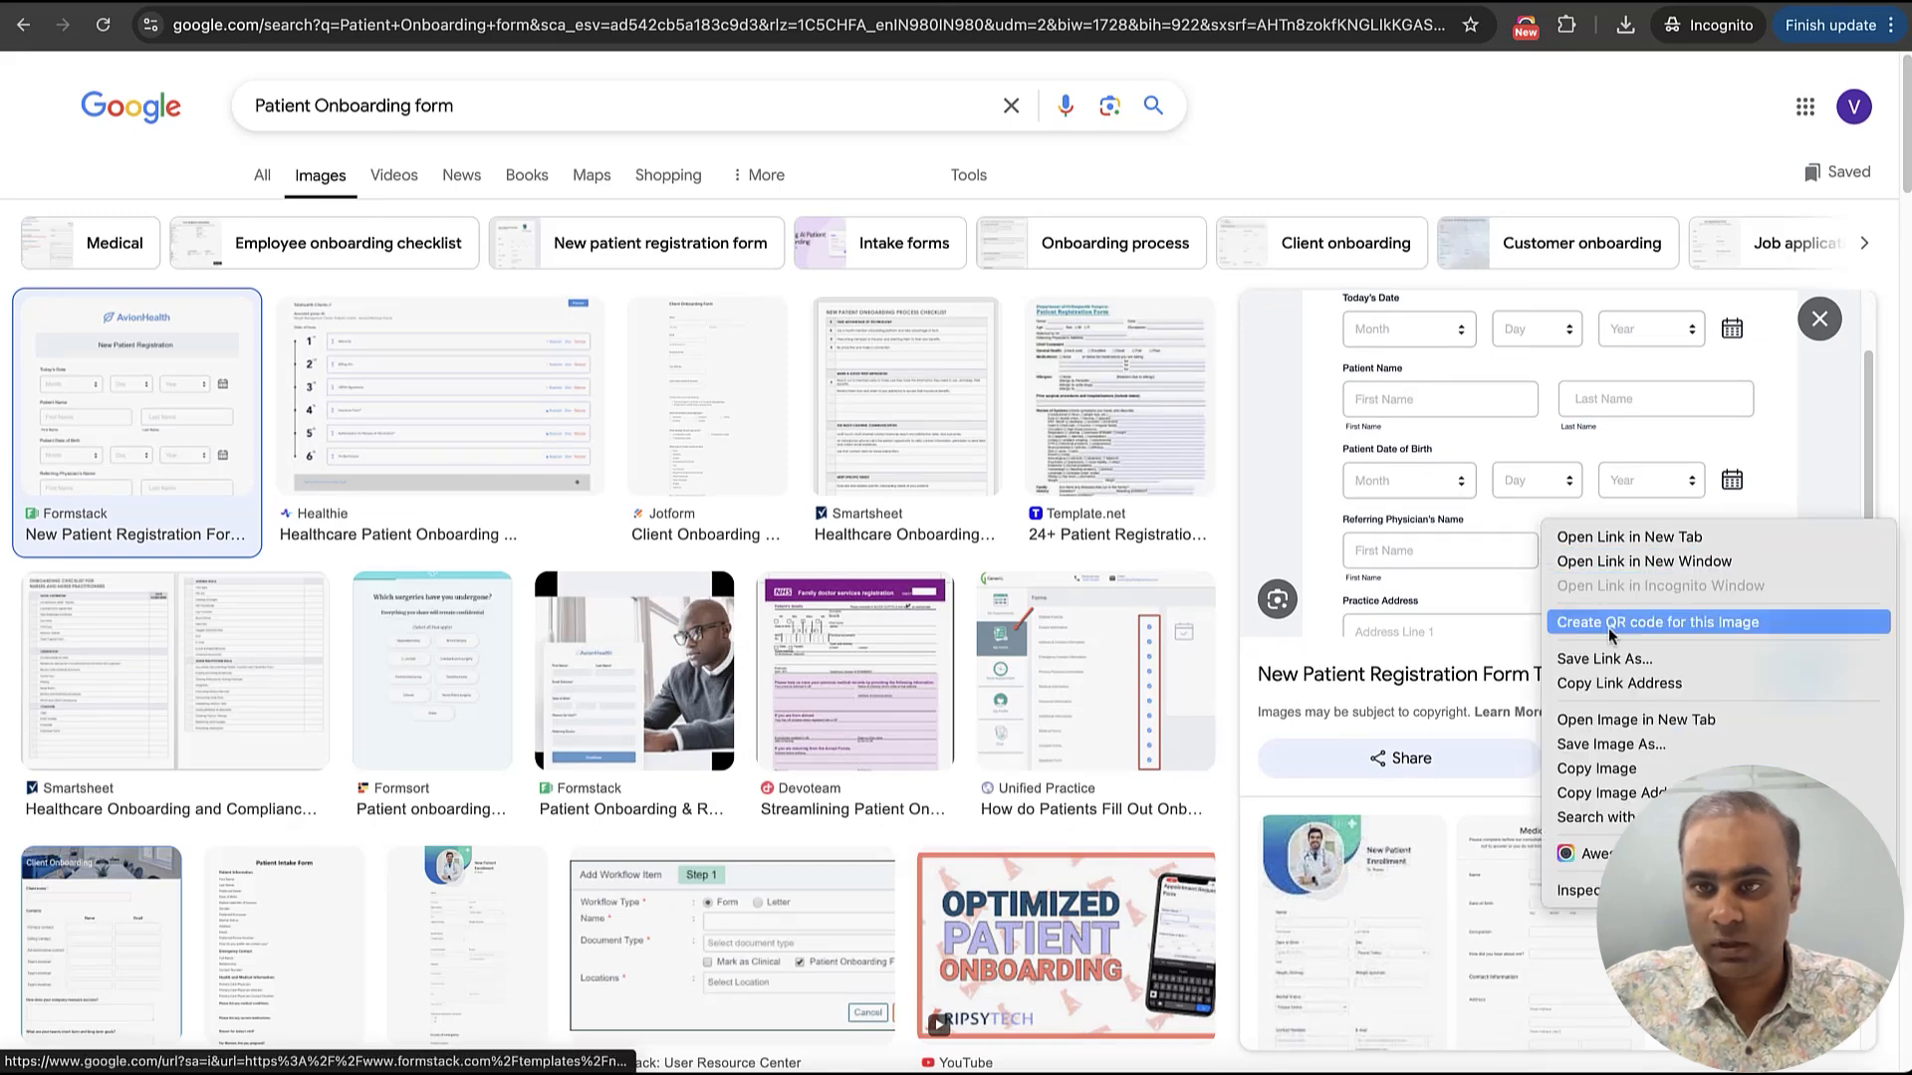
pyautogui.click(1613, 744)
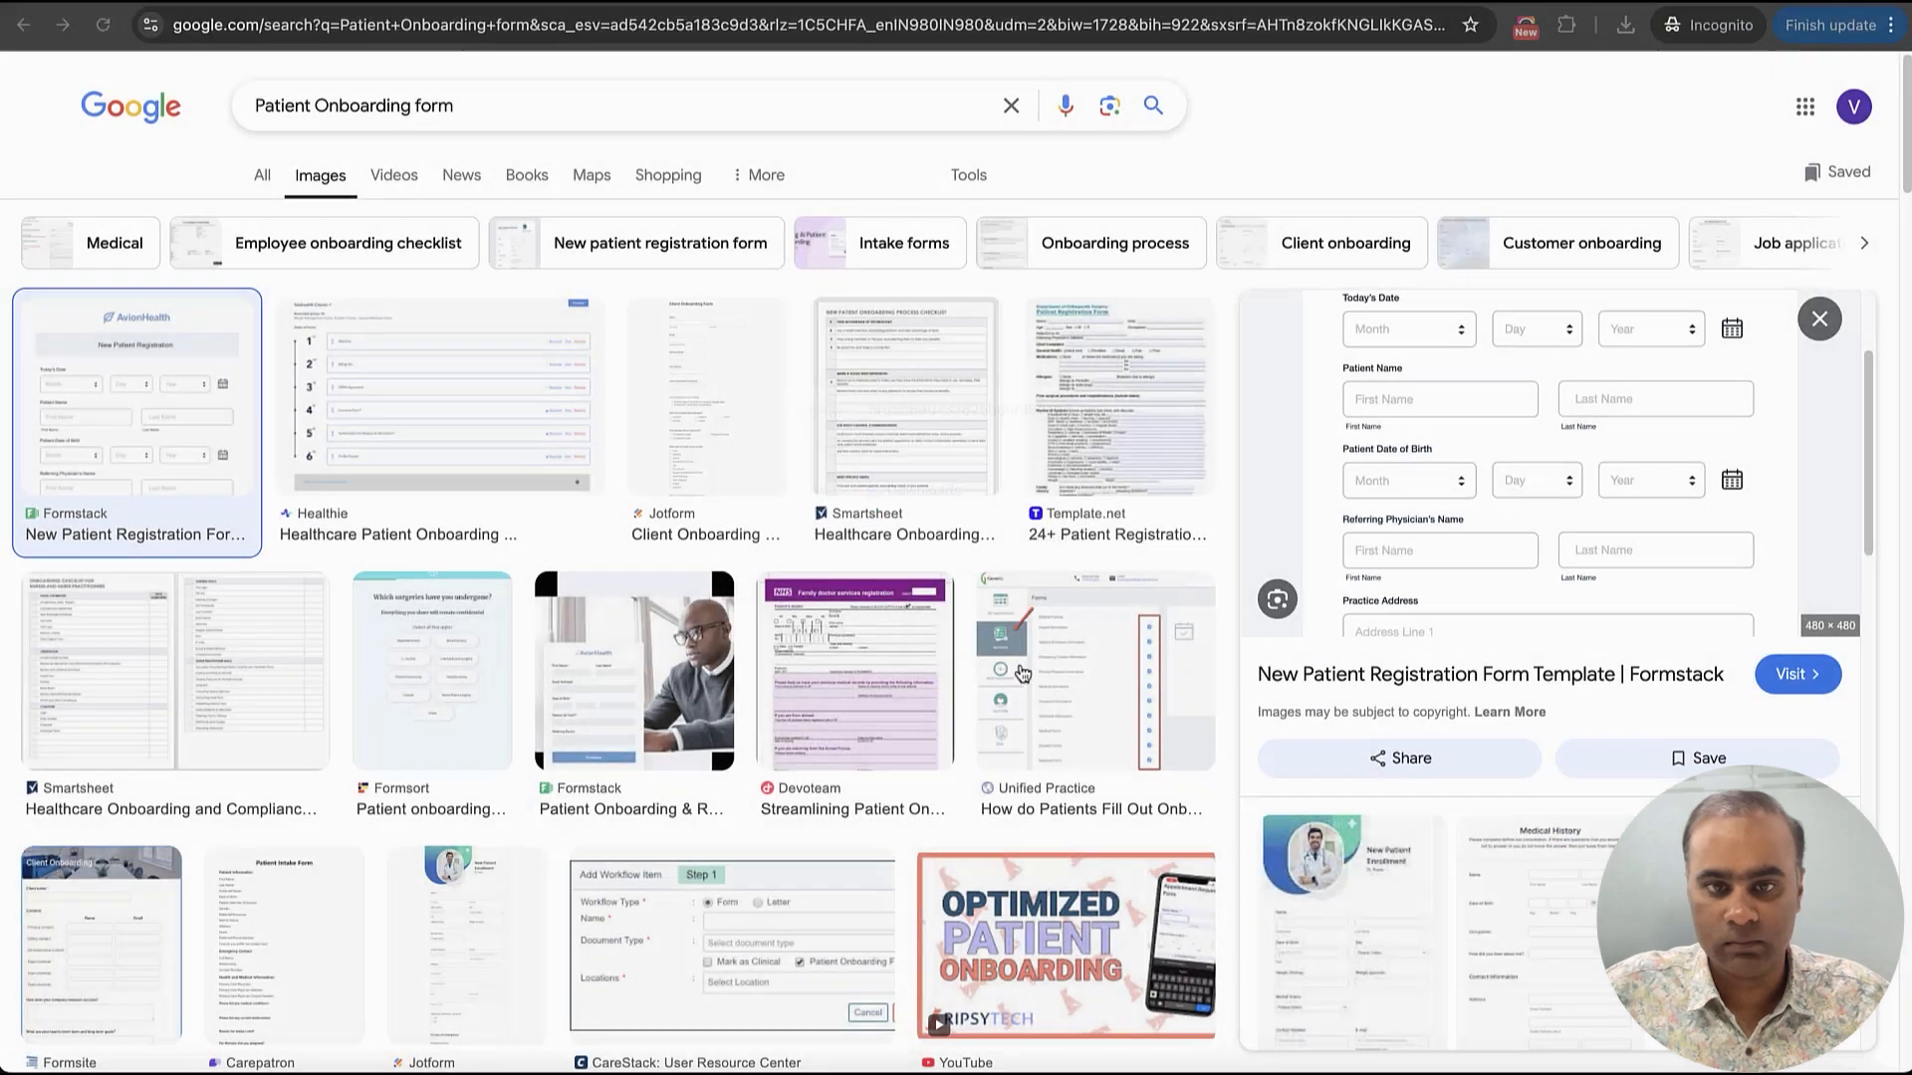
pyautogui.click(1133, 572)
# Examine other onboarding form images from Jotform and Smartsheet for a suitable form layout
pyautogui.click(1387, 929)
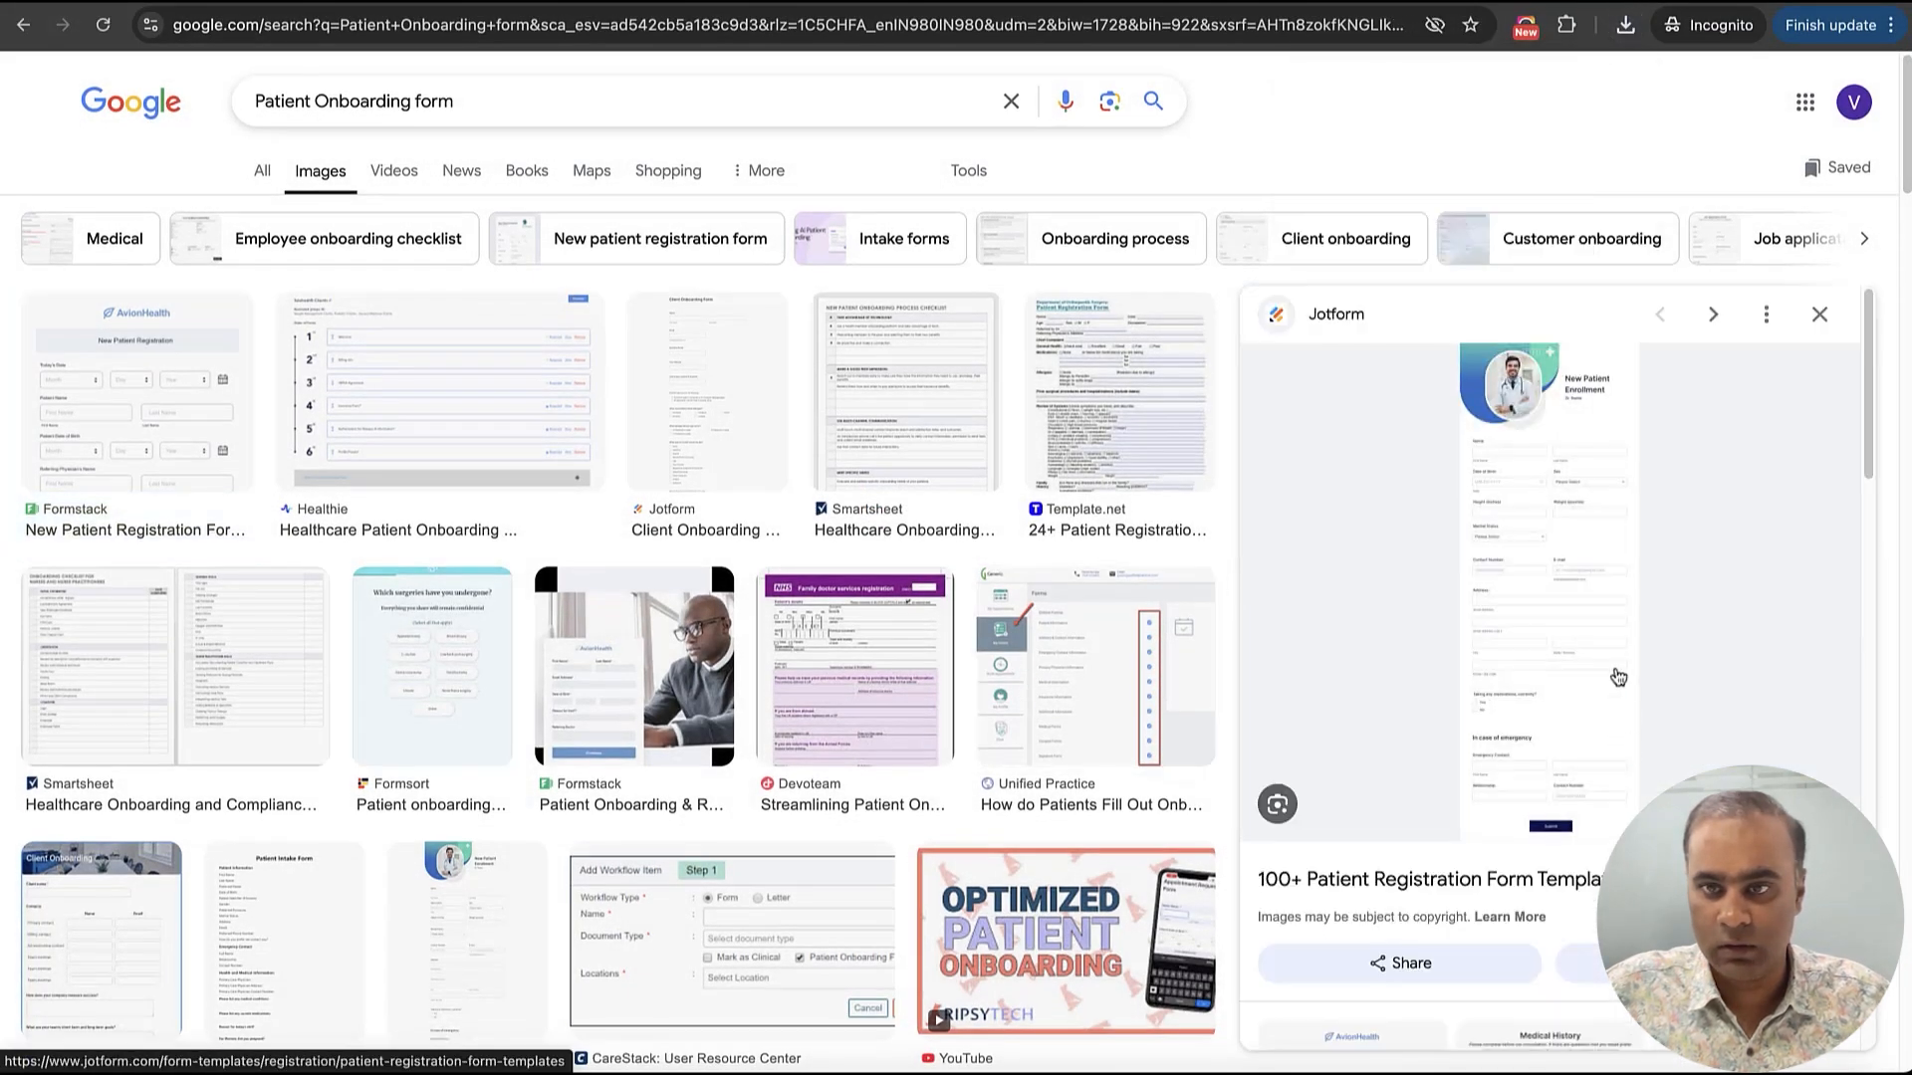
pyautogui.scroll(-5, 1516, 799)
pyautogui.click(1521, 703)
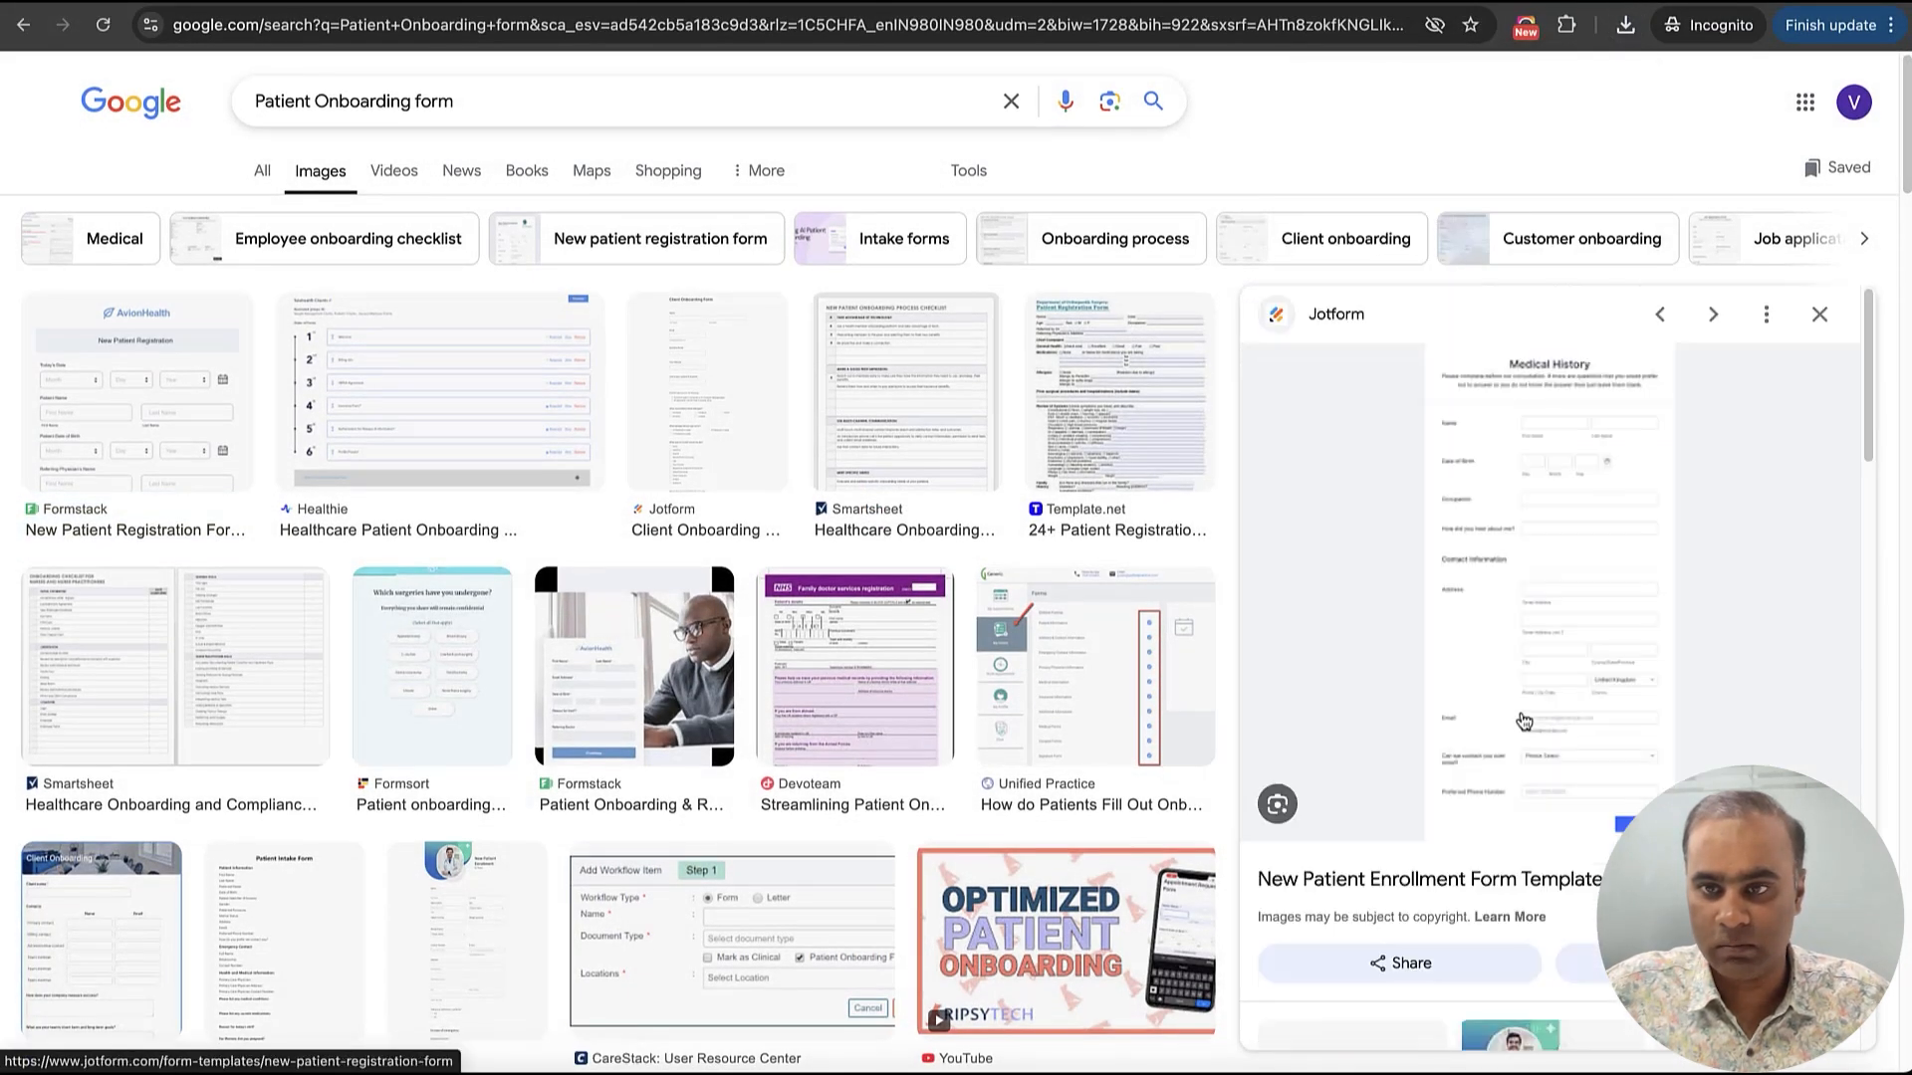
pyautogui.scroll(-5, 1571, 661)
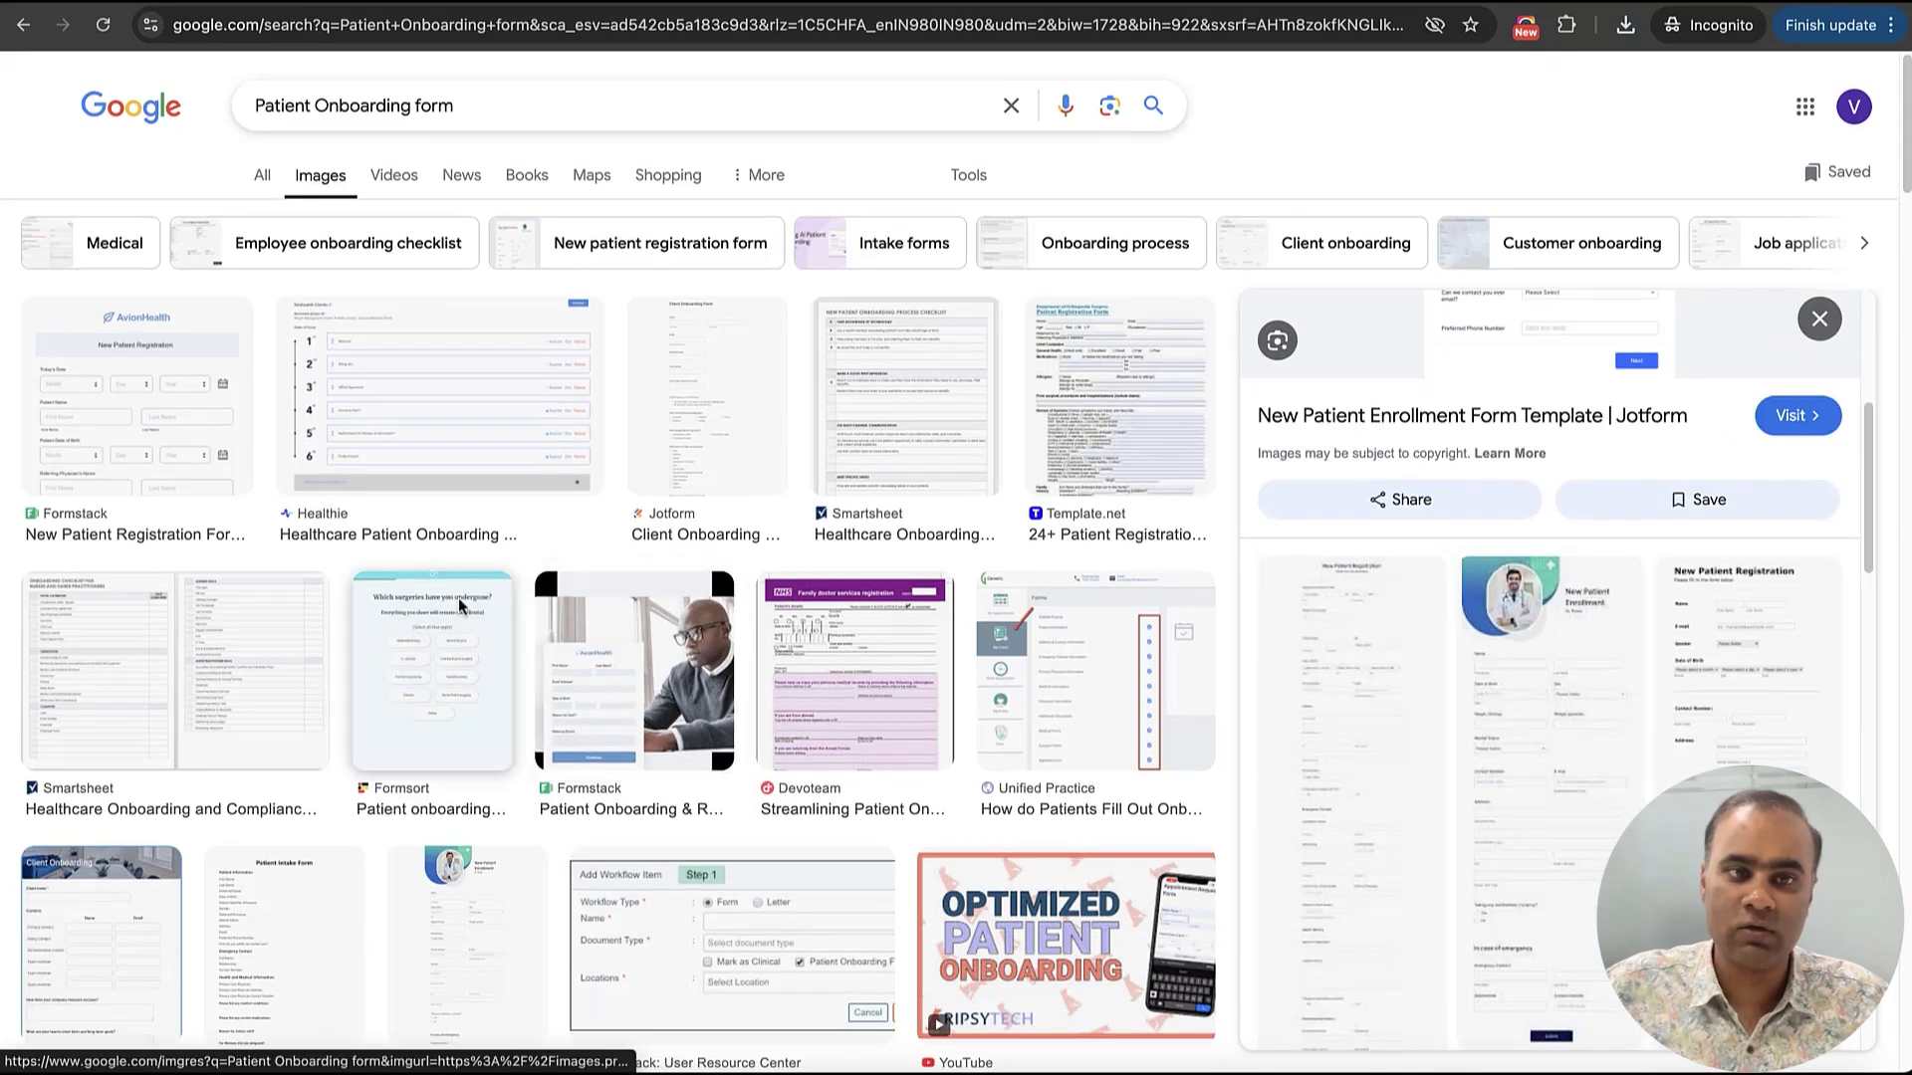
pyautogui.click(117, 426)
pyautogui.click(136, 652)
pyautogui.scroll(-3, 136, 652)
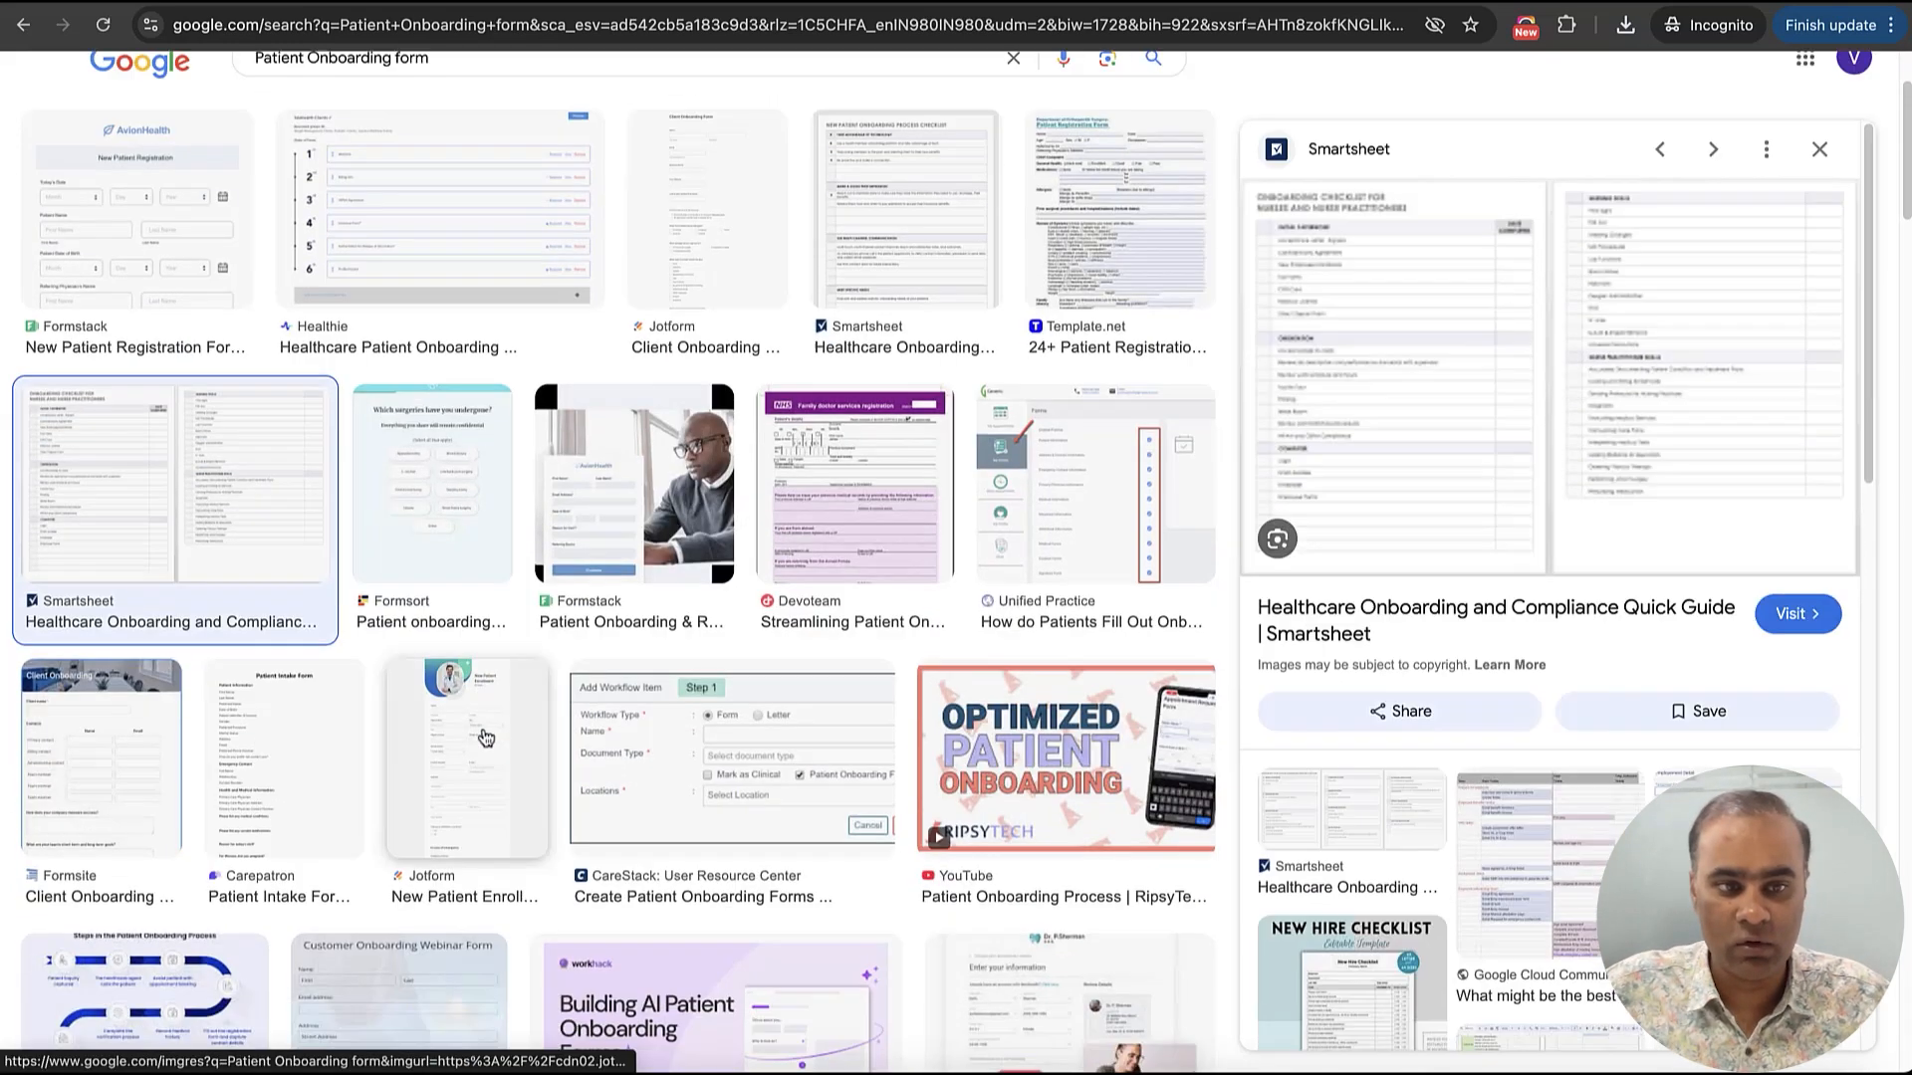
# Open the Formsite Client Onboarding form from the image results and save its image to the Downloads folder
pyautogui.click(129, 657)
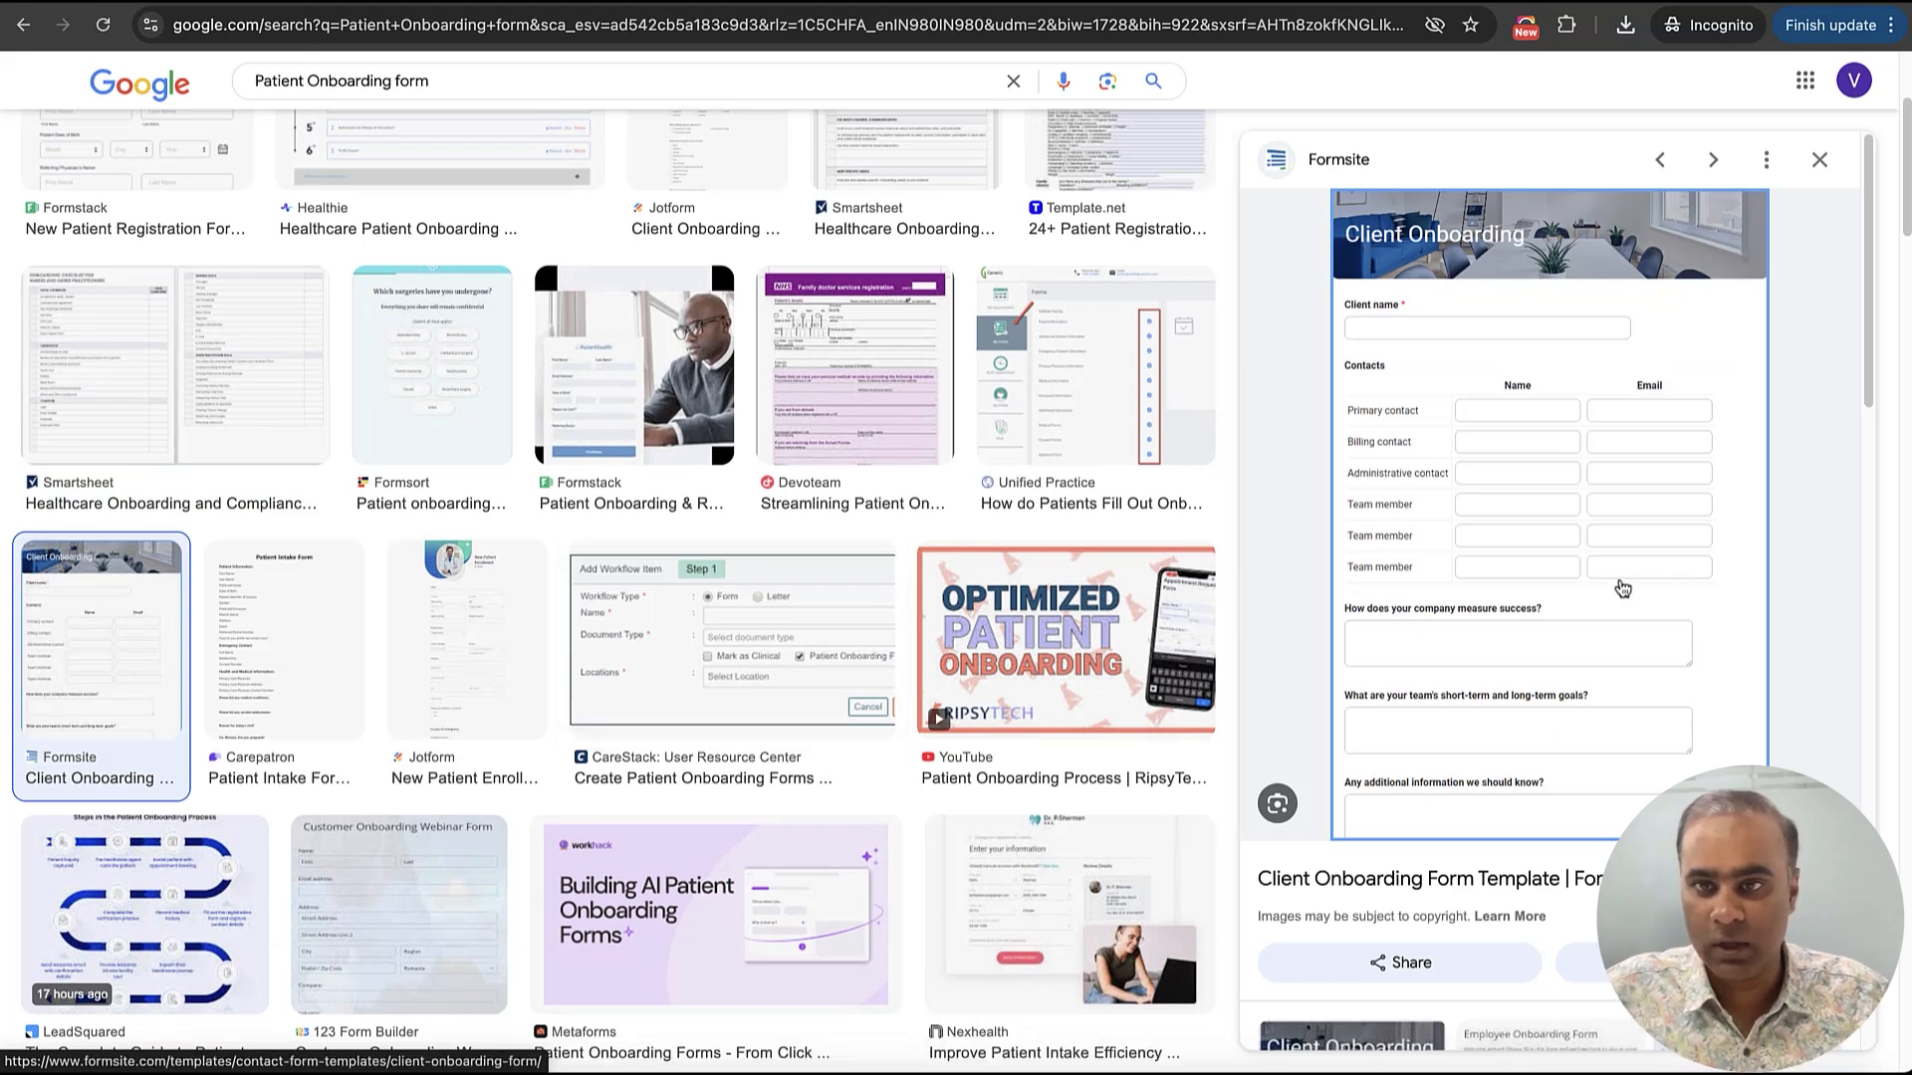
pyautogui.rightClick(1581, 507)
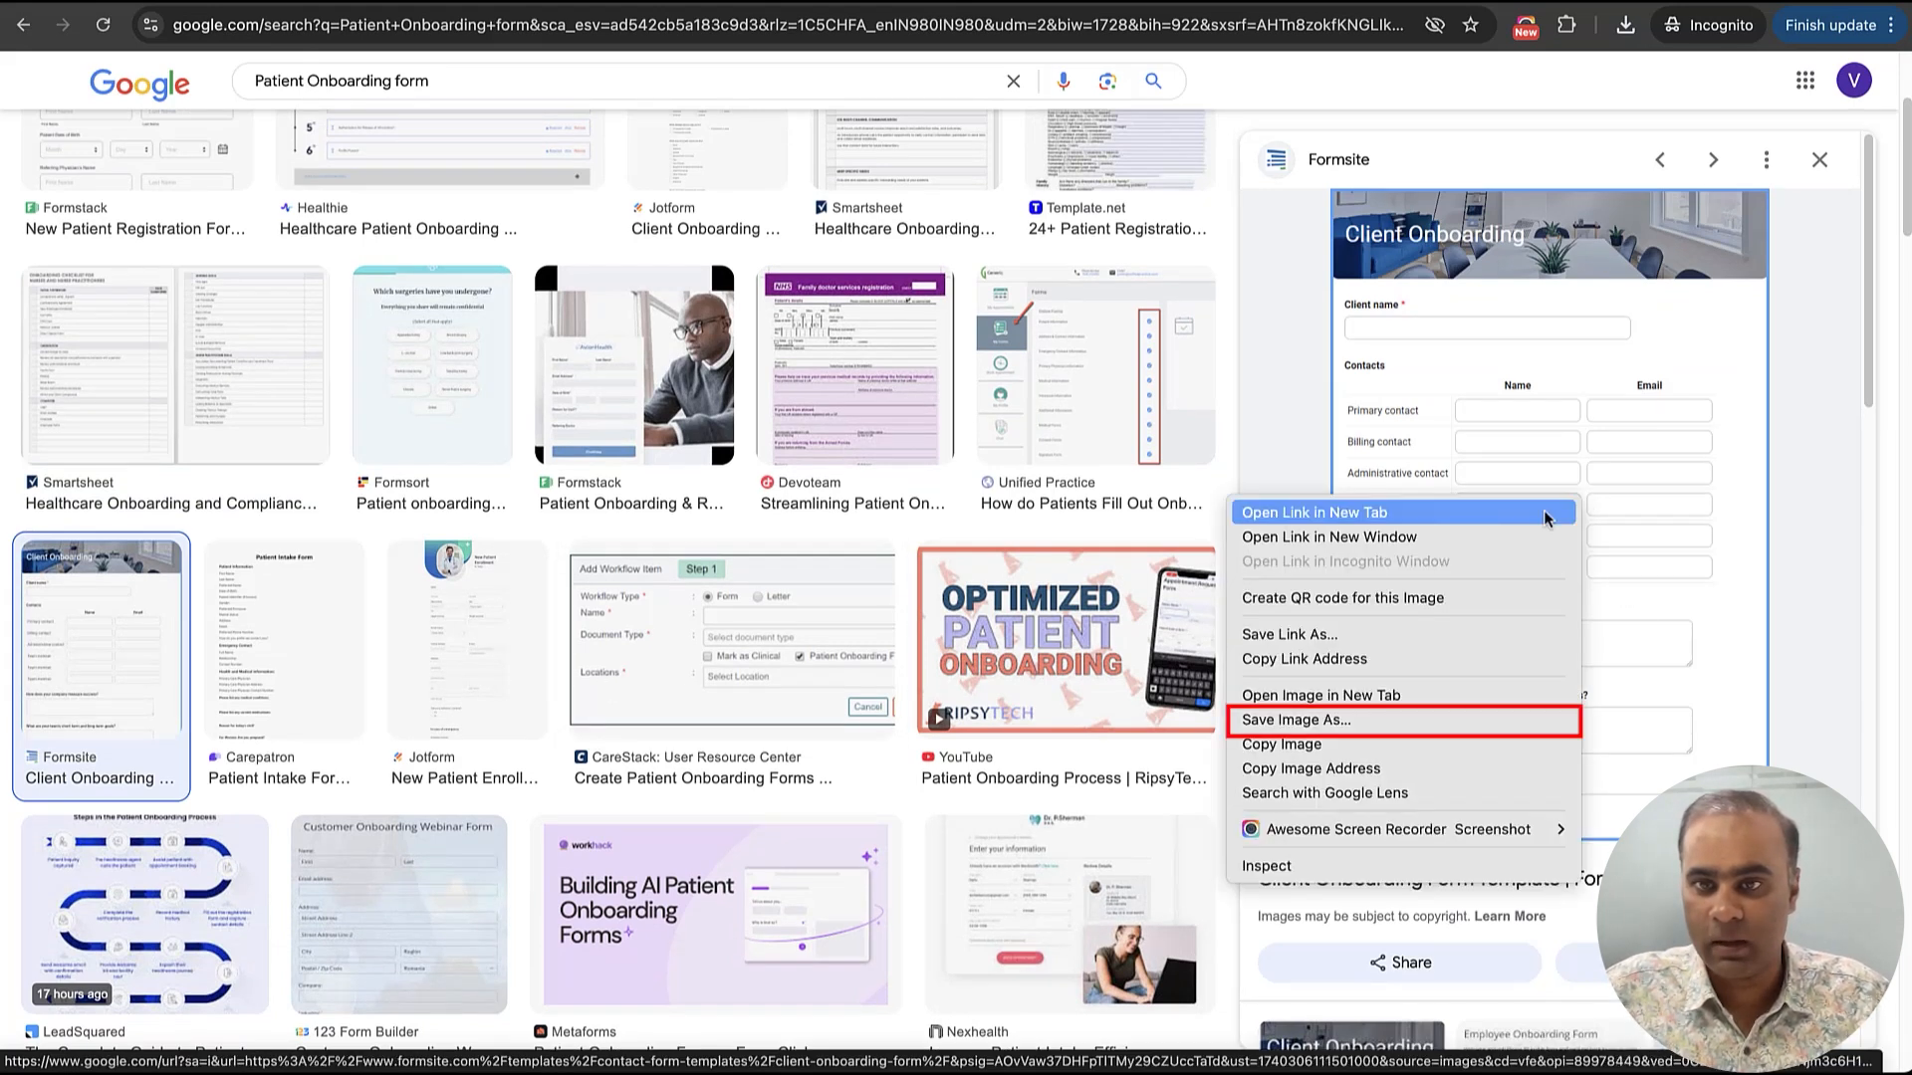
pyautogui.click(1444, 724)
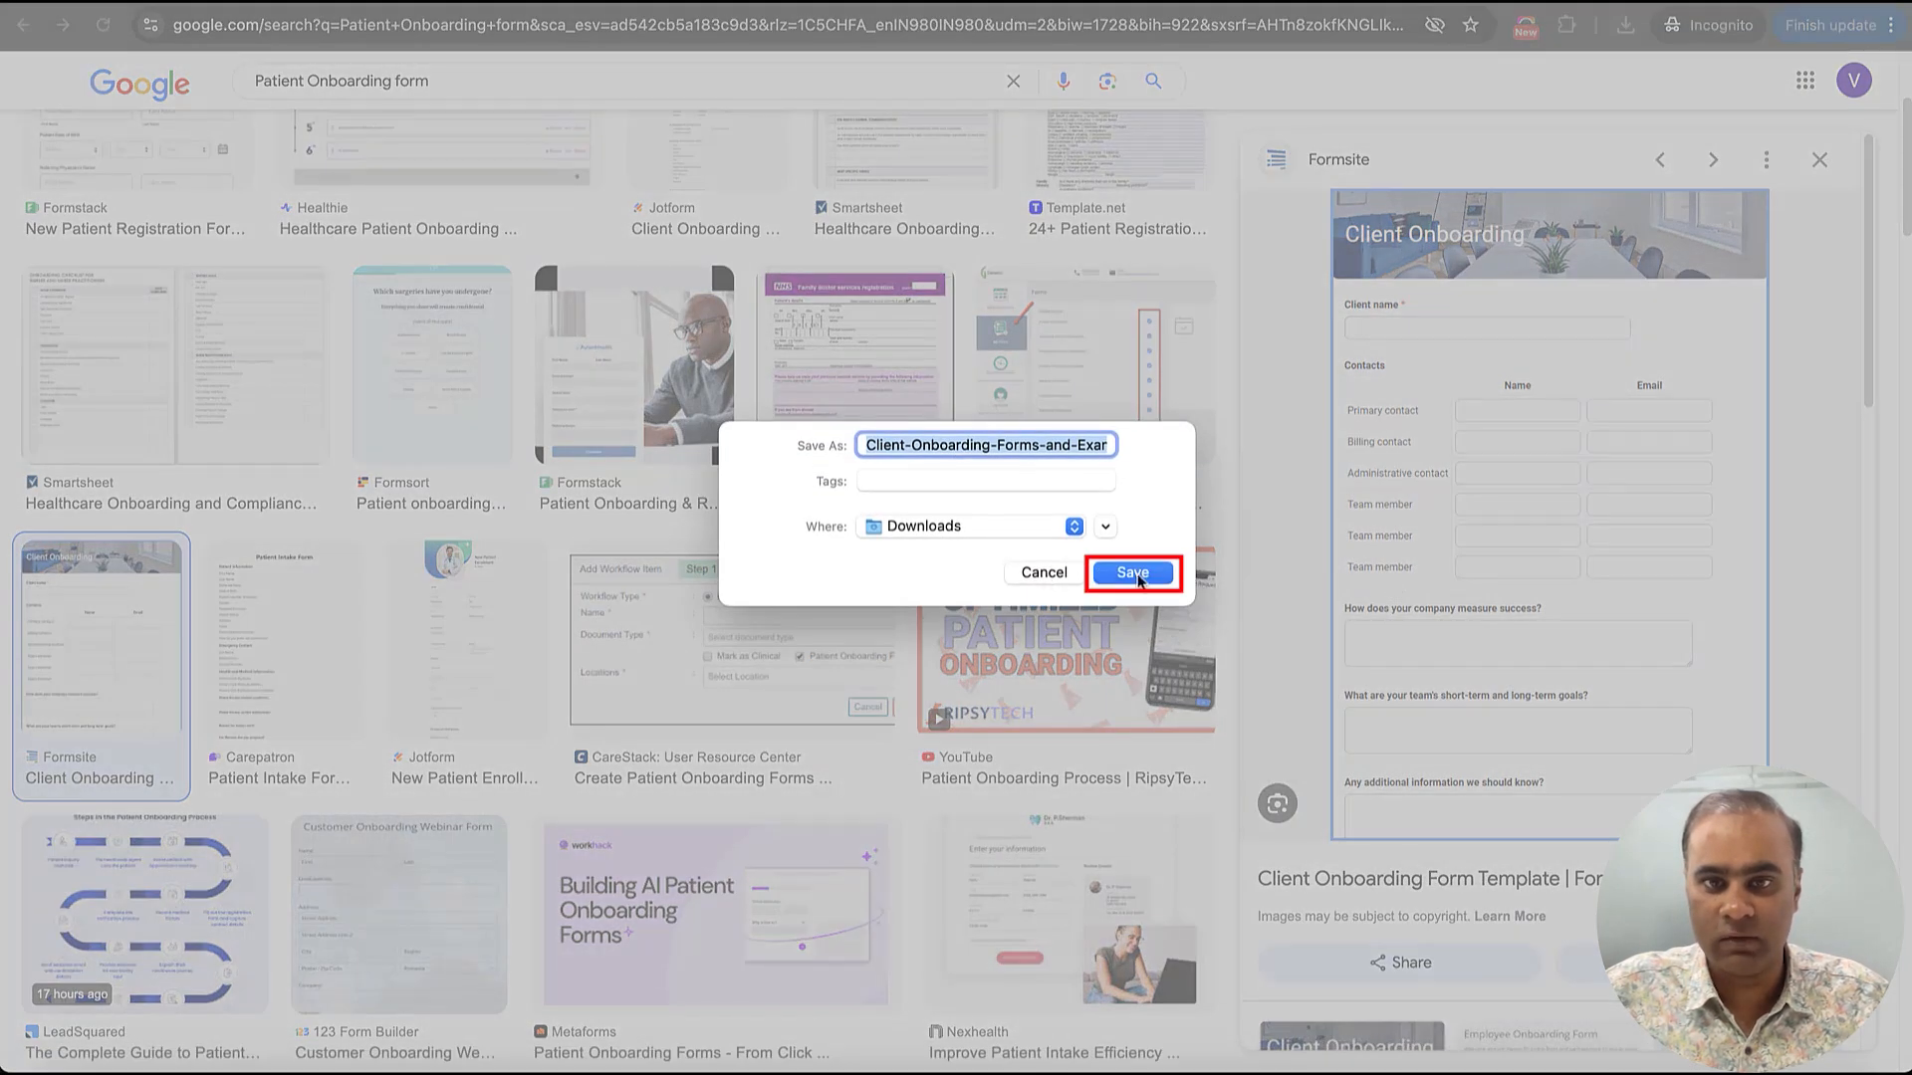
pyautogui.click(1139, 578)
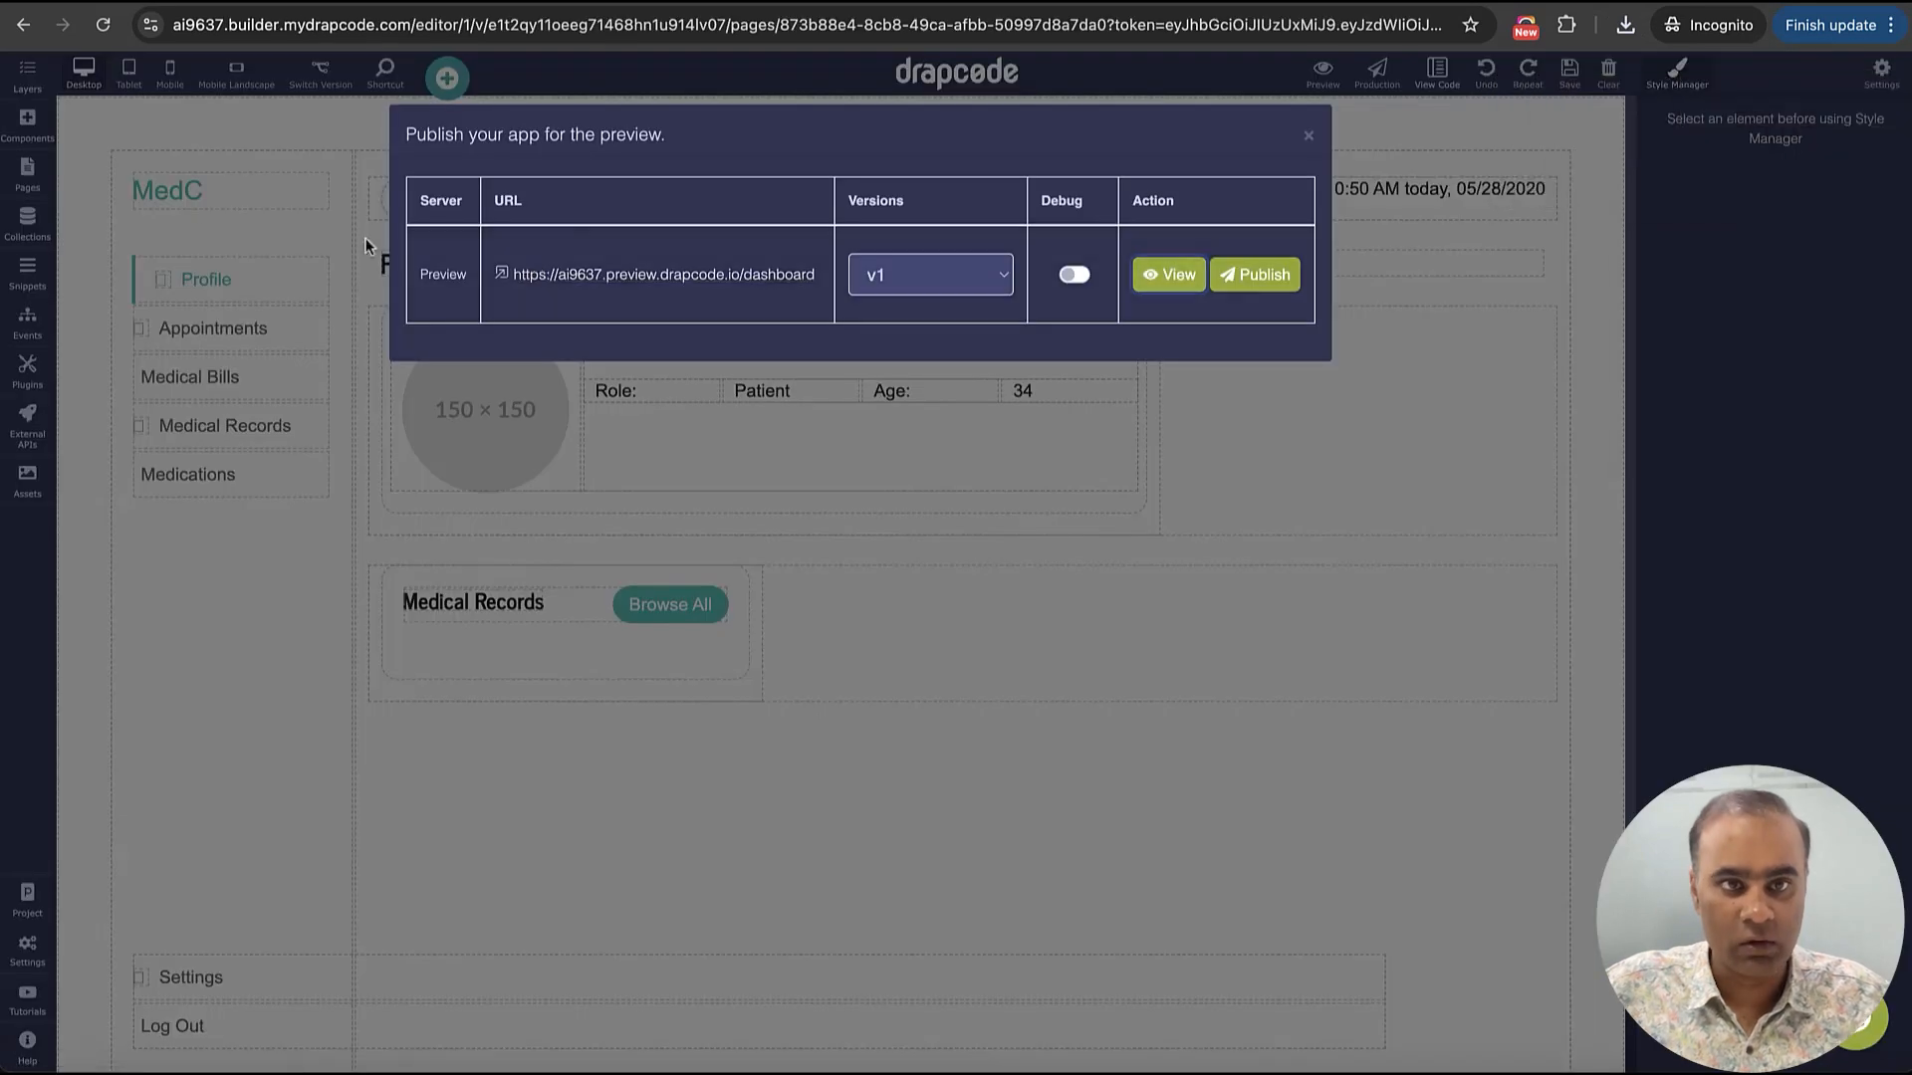
# Close the preview publishing dialog and create a new page named "Patient Form" with the URL patient-form
pyautogui.click(1309, 136)
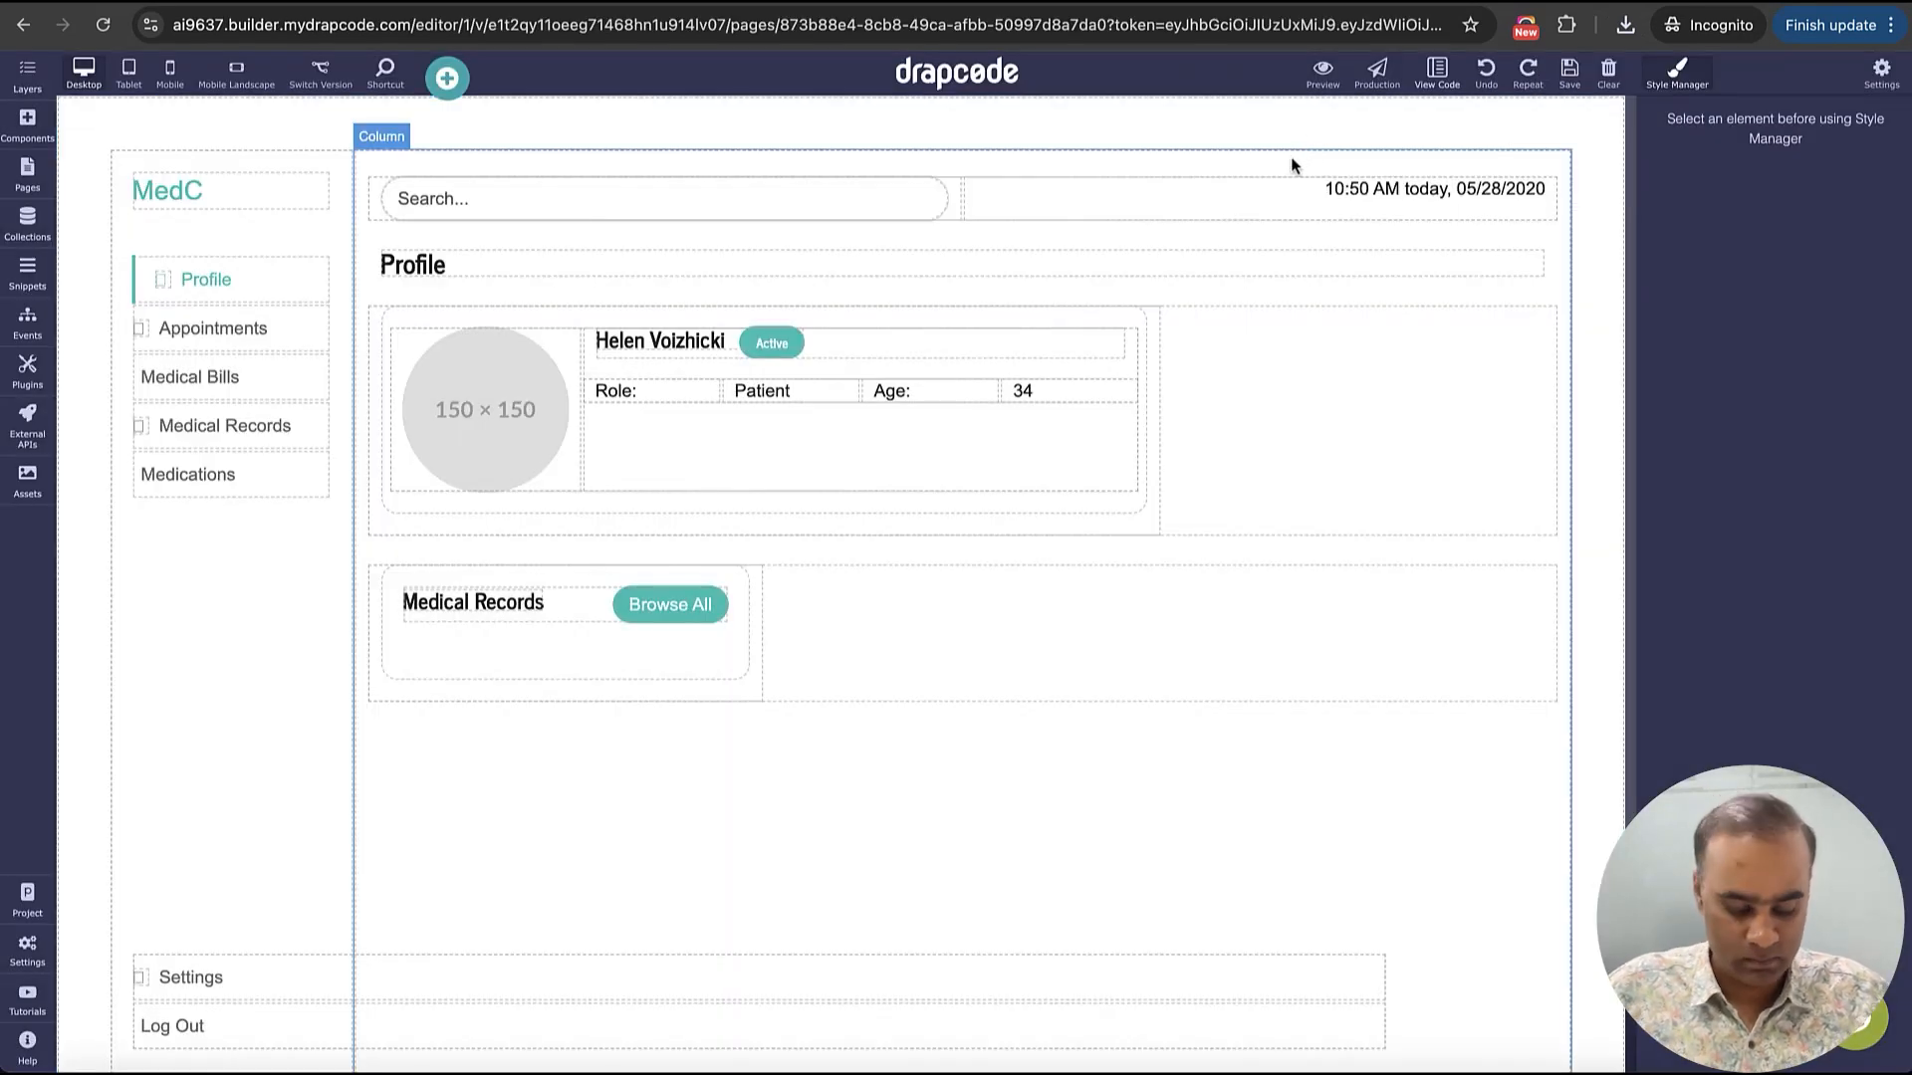
pyautogui.hotkey('ctrl', 'space')
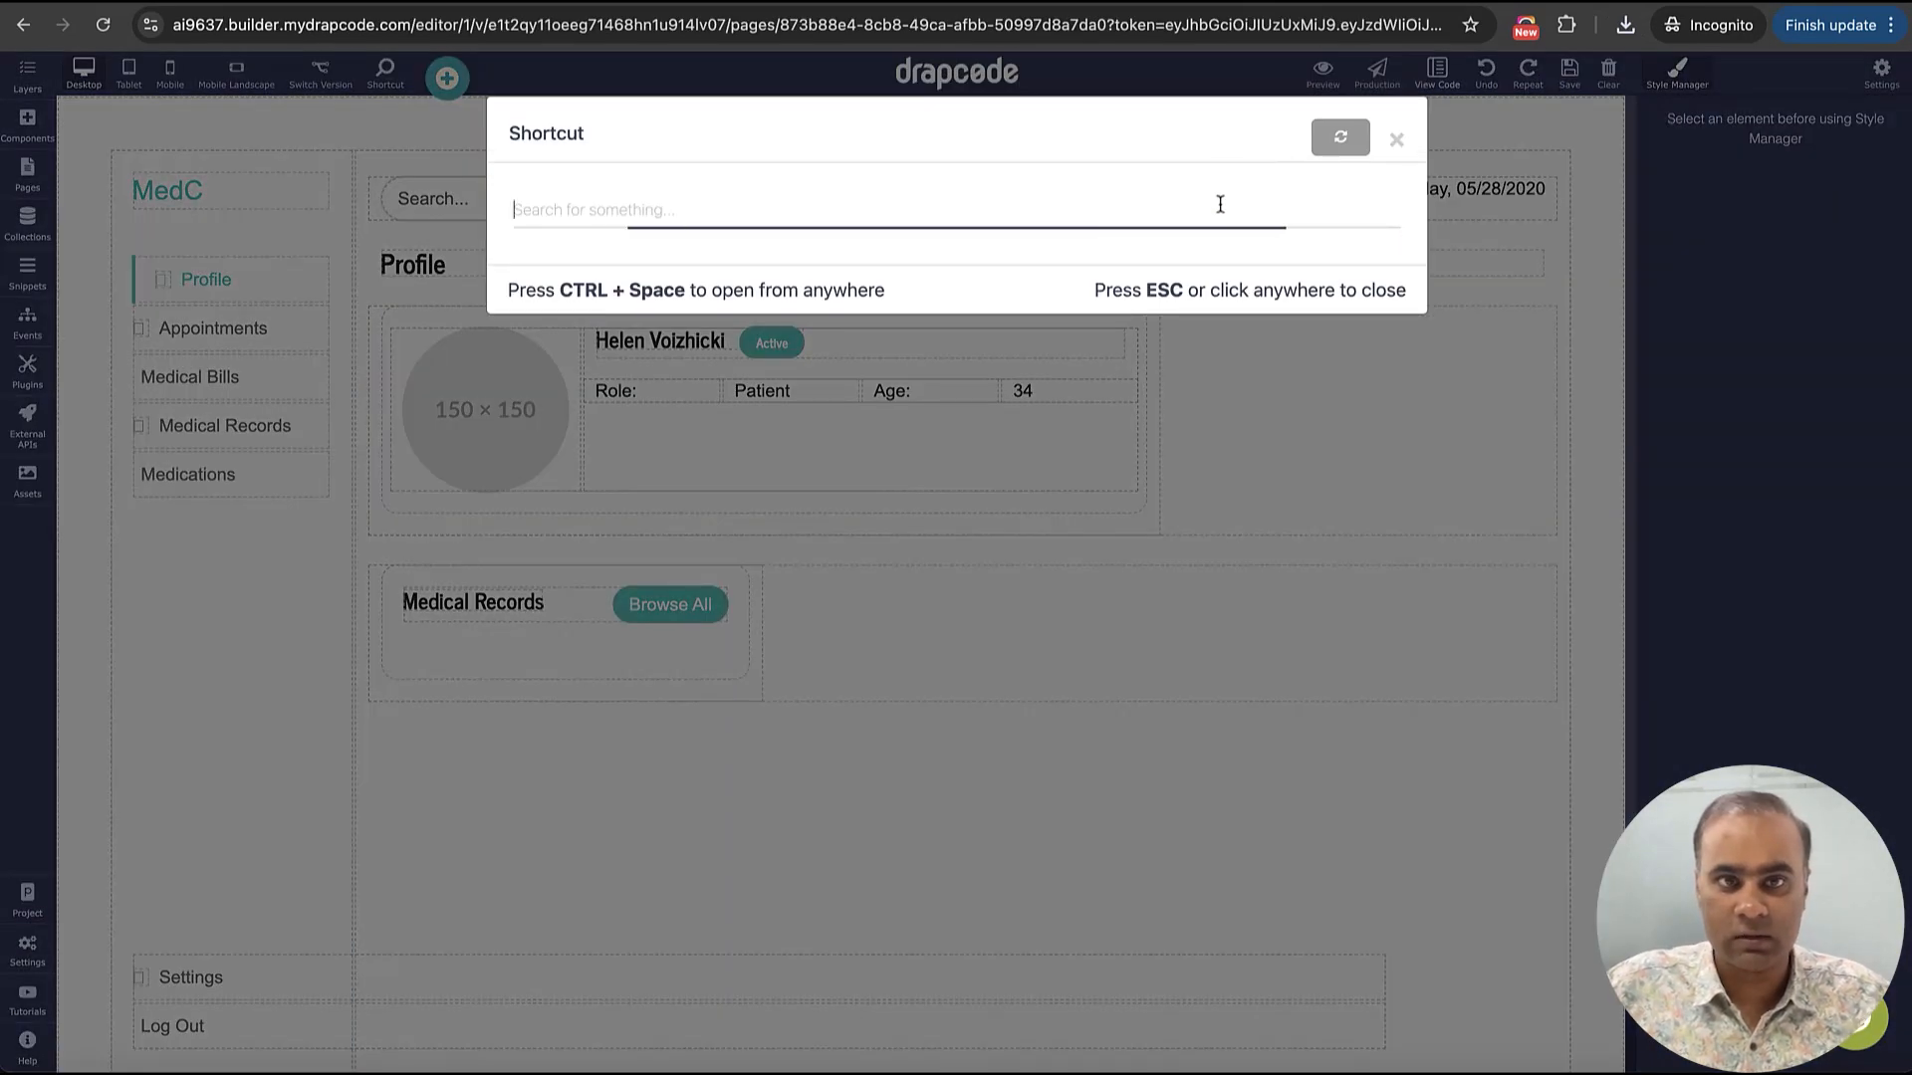
pyautogui.write('Page')
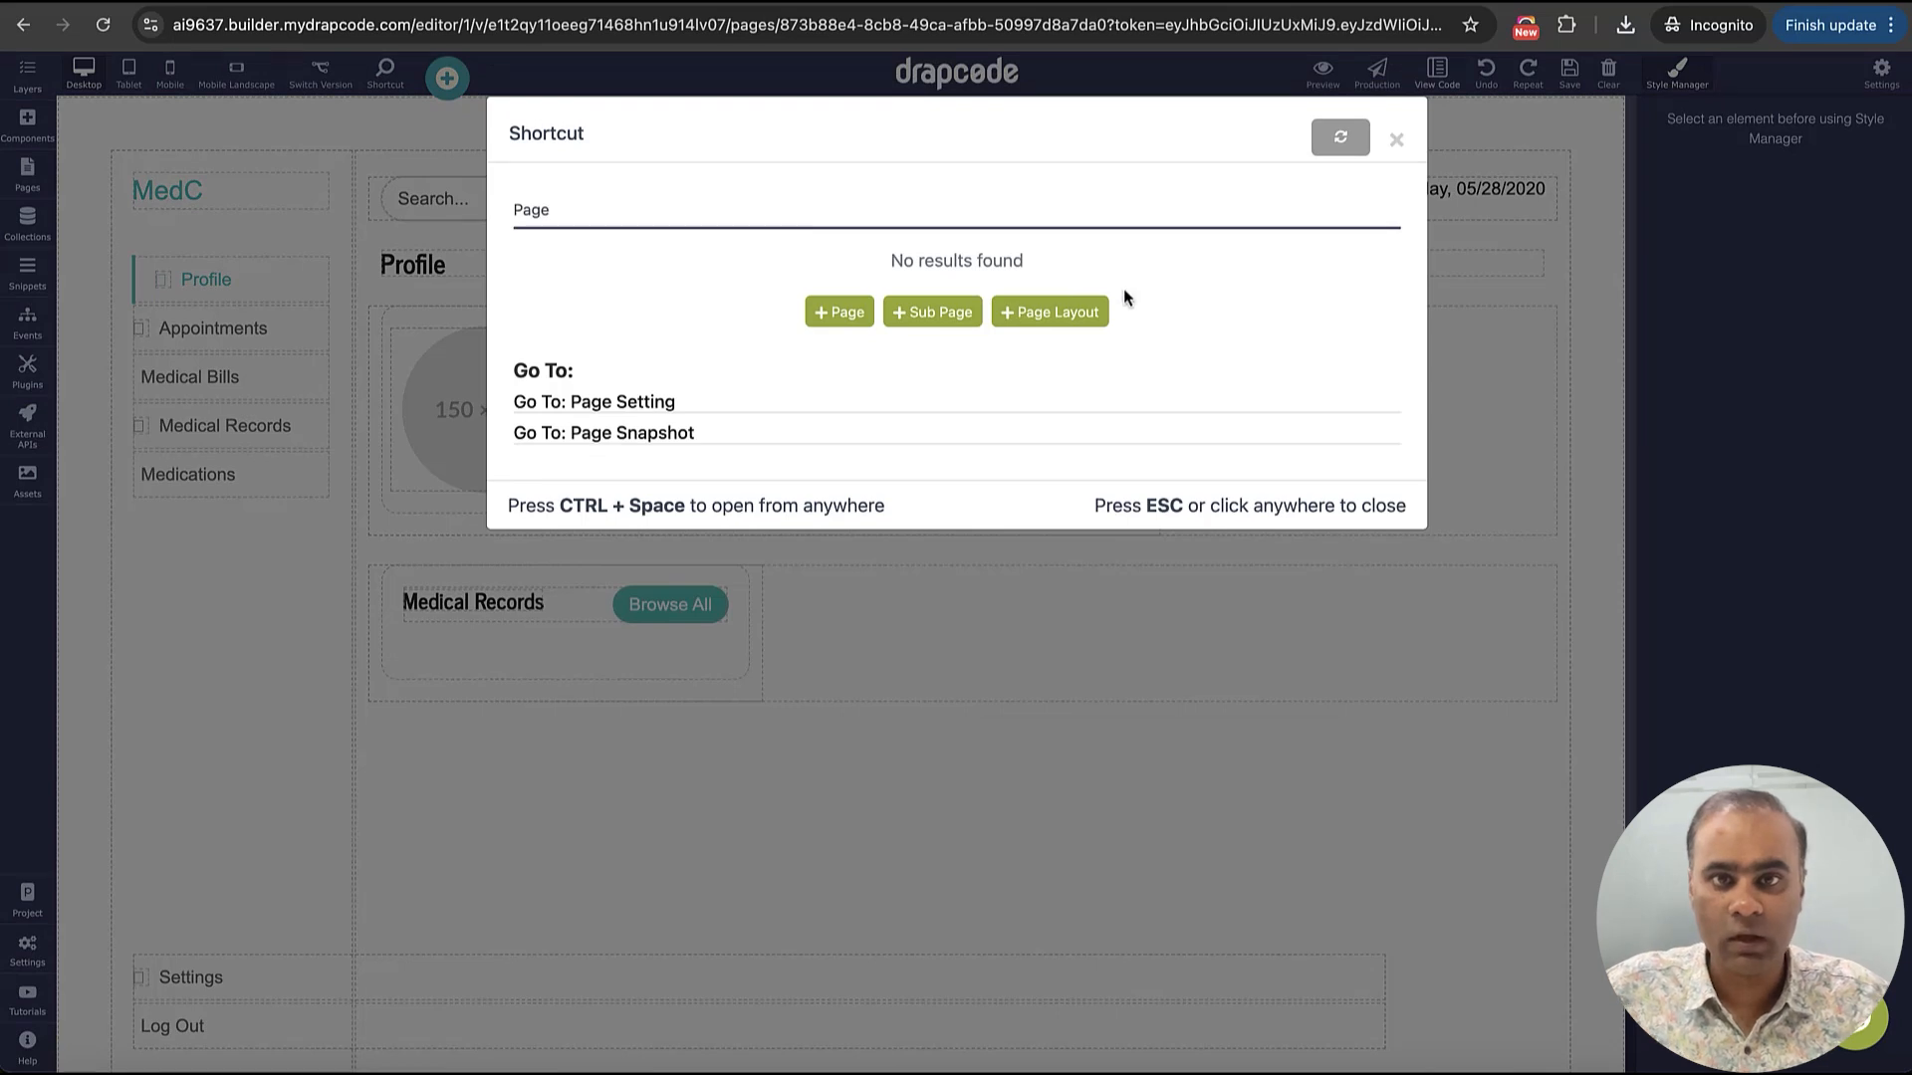
pyautogui.click(839, 312)
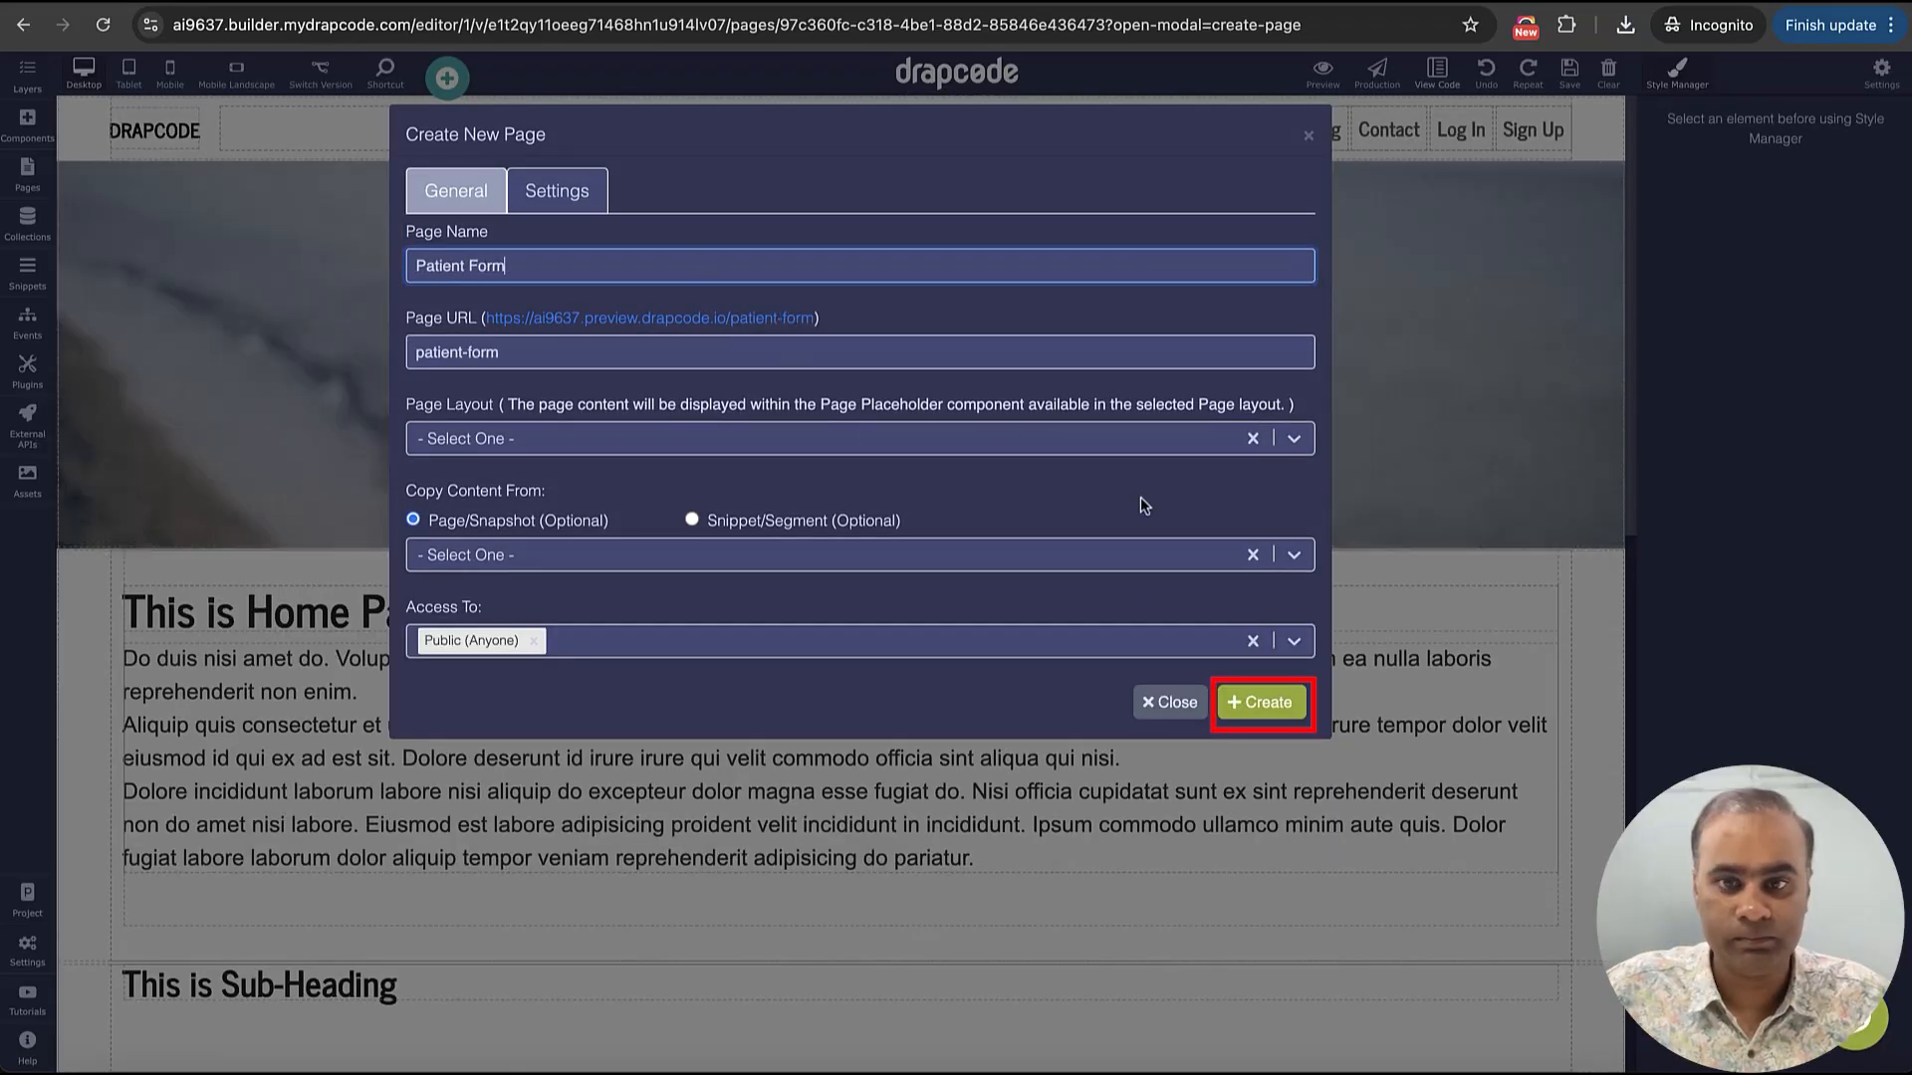
pyautogui.click(1262, 703)
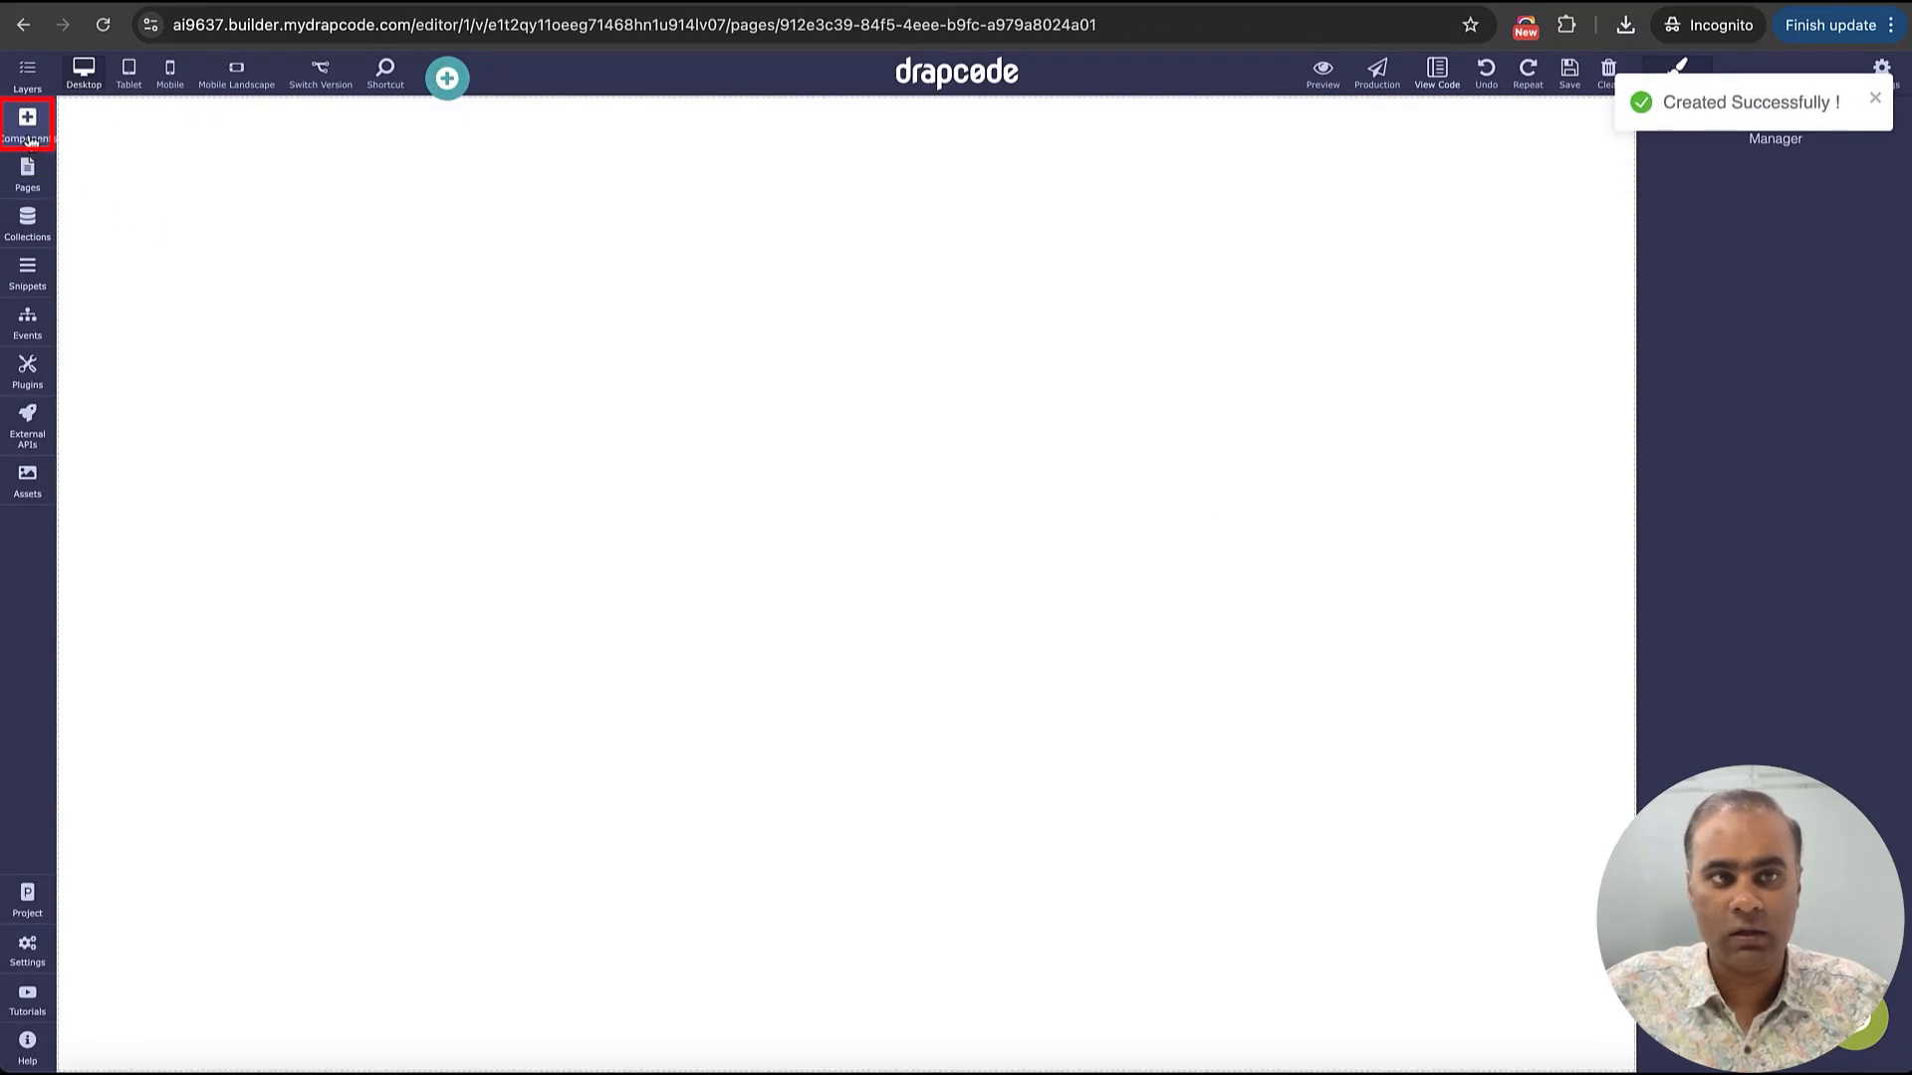
# Find the Image to UI component and place it on the blank Patient Form page
pyautogui.click(28, 125)
pyautogui.click(170, 120)
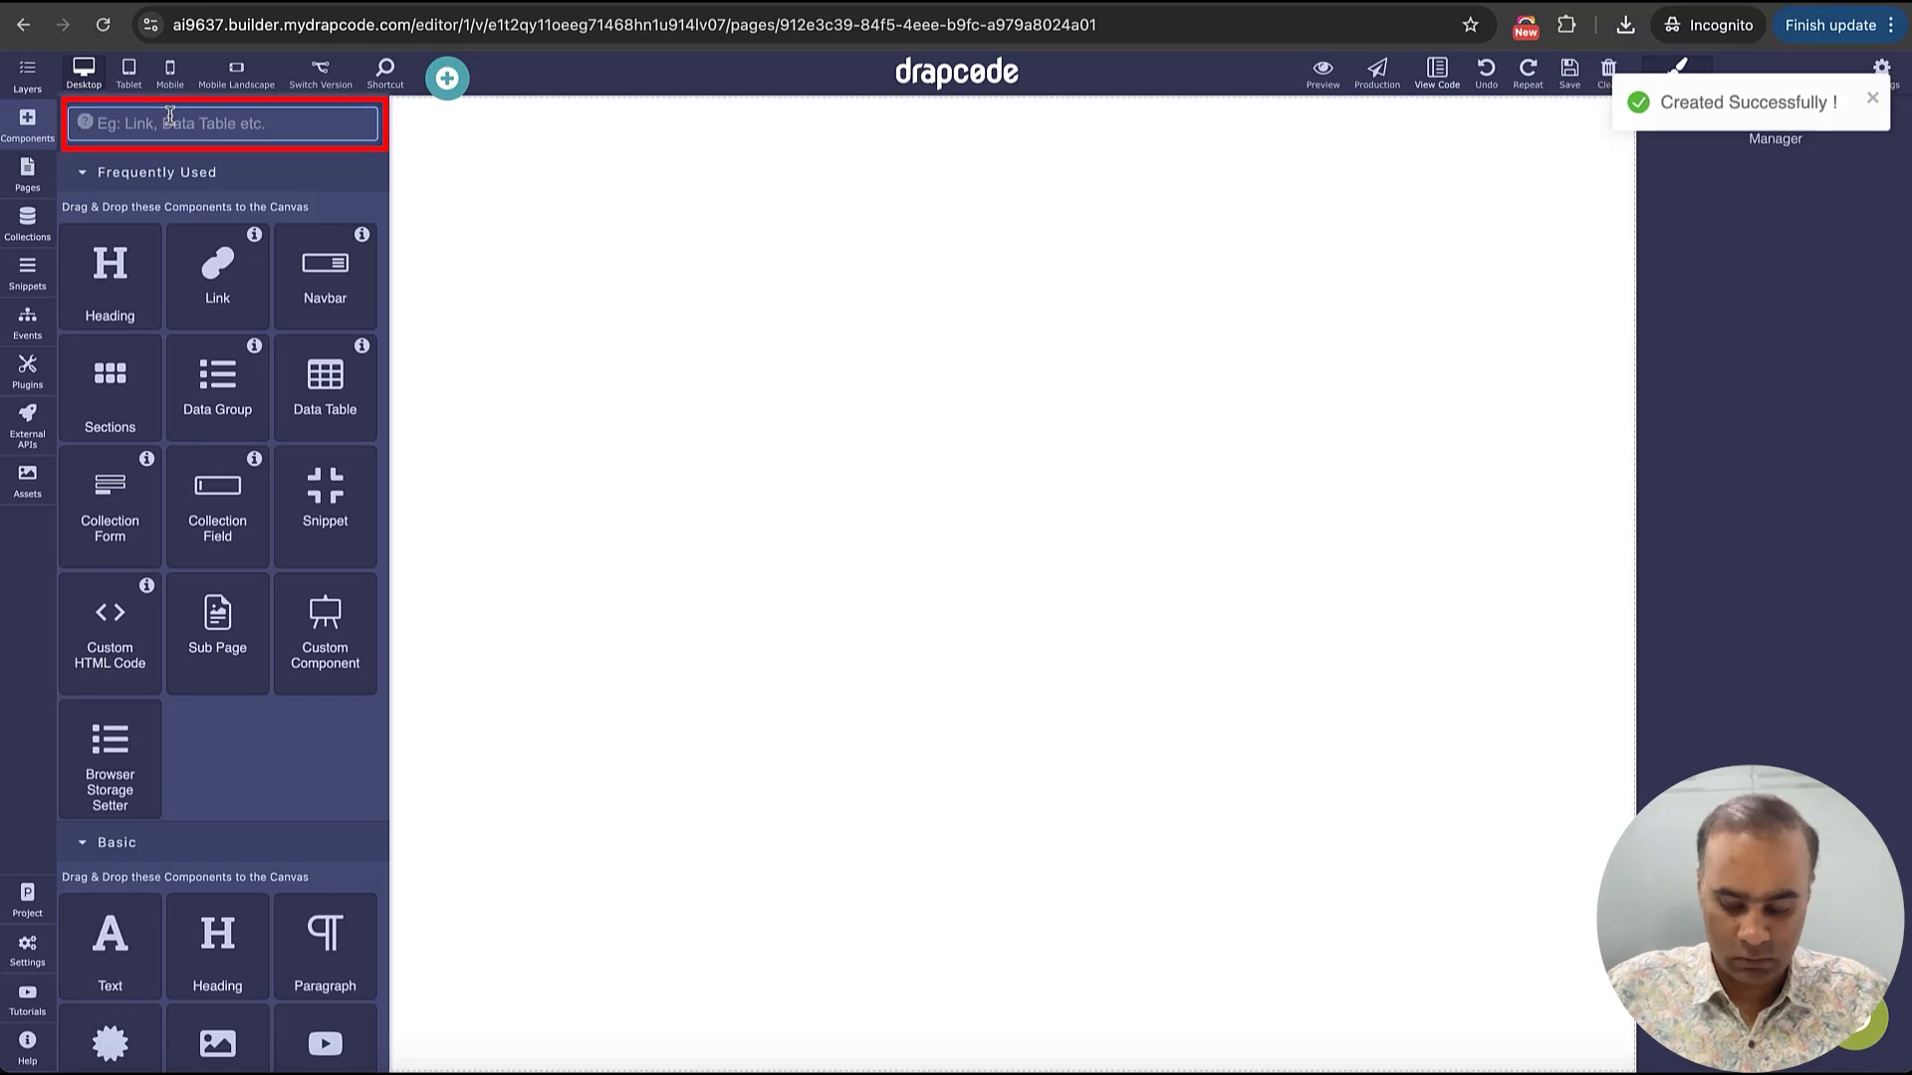
pyautogui.write('Ima')
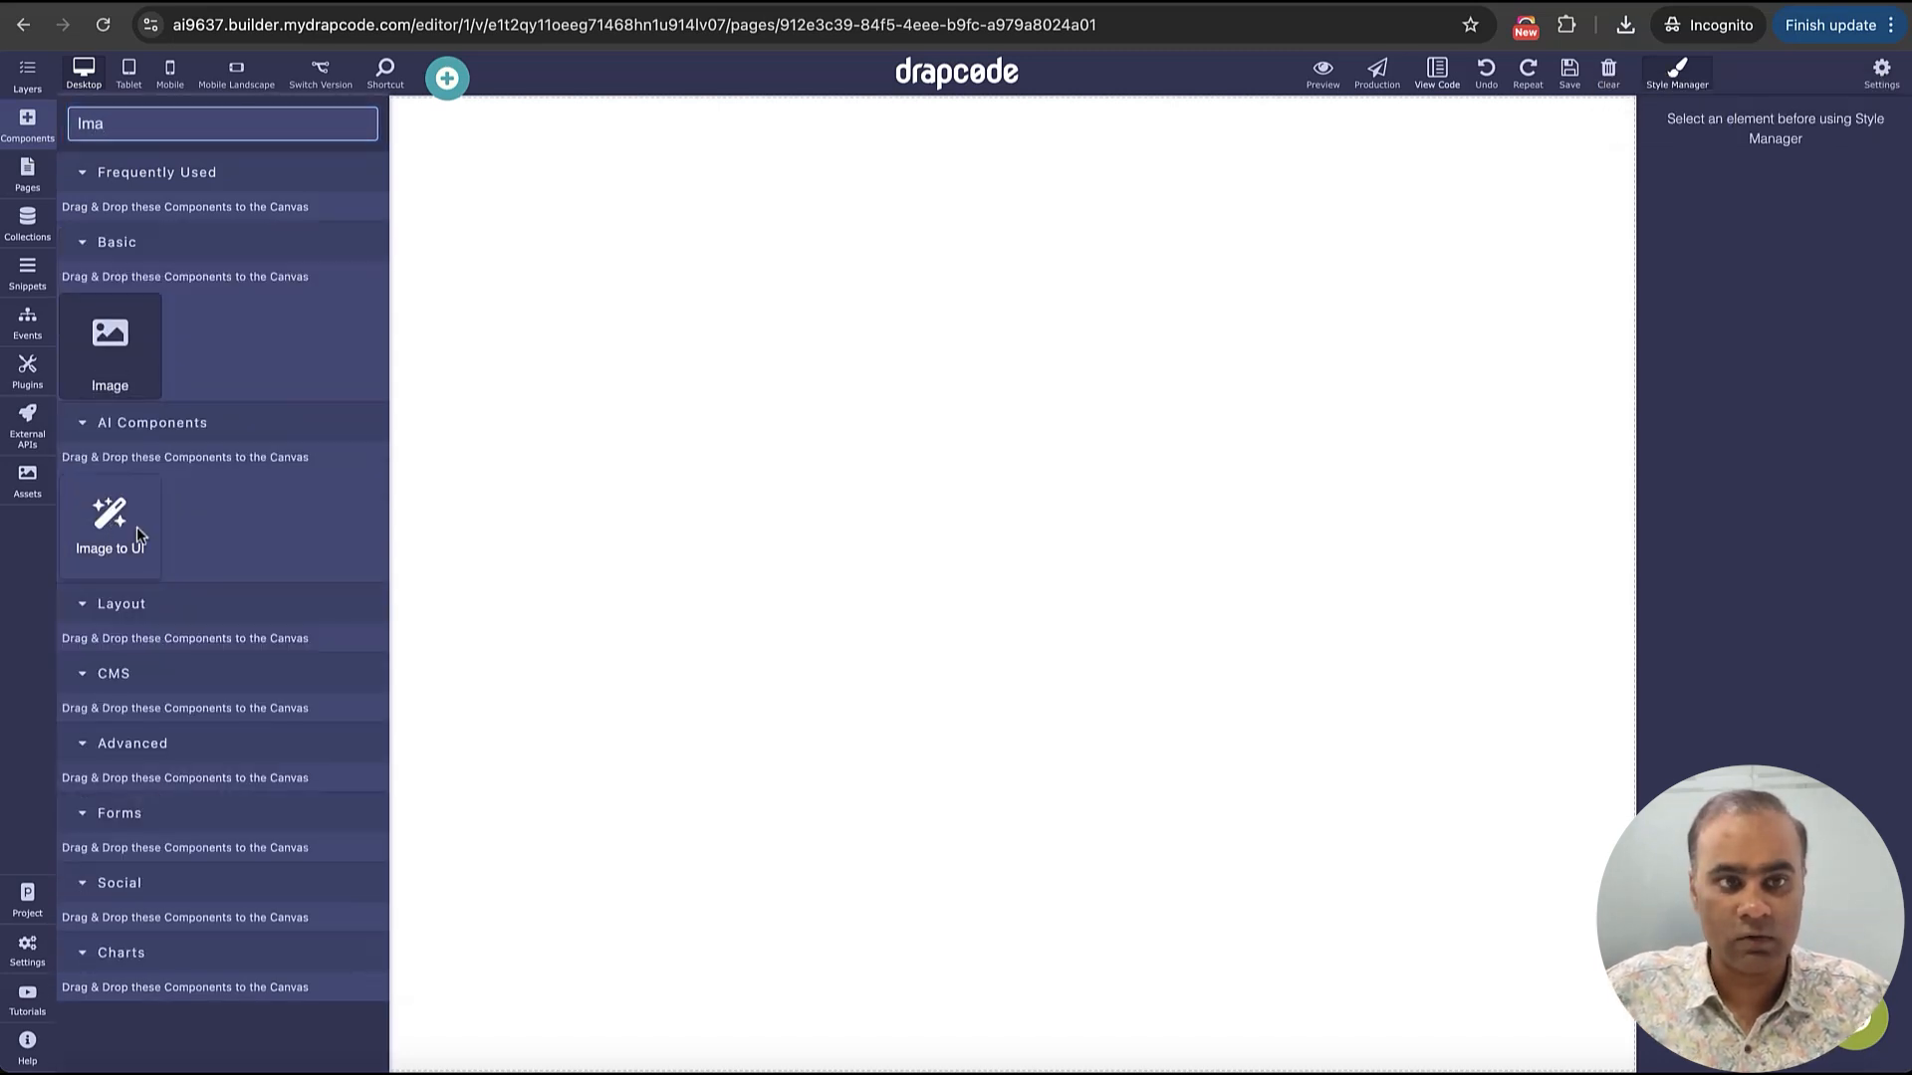
pyautogui.moveTo(137, 535); pyautogui.dragTo(844, 436)
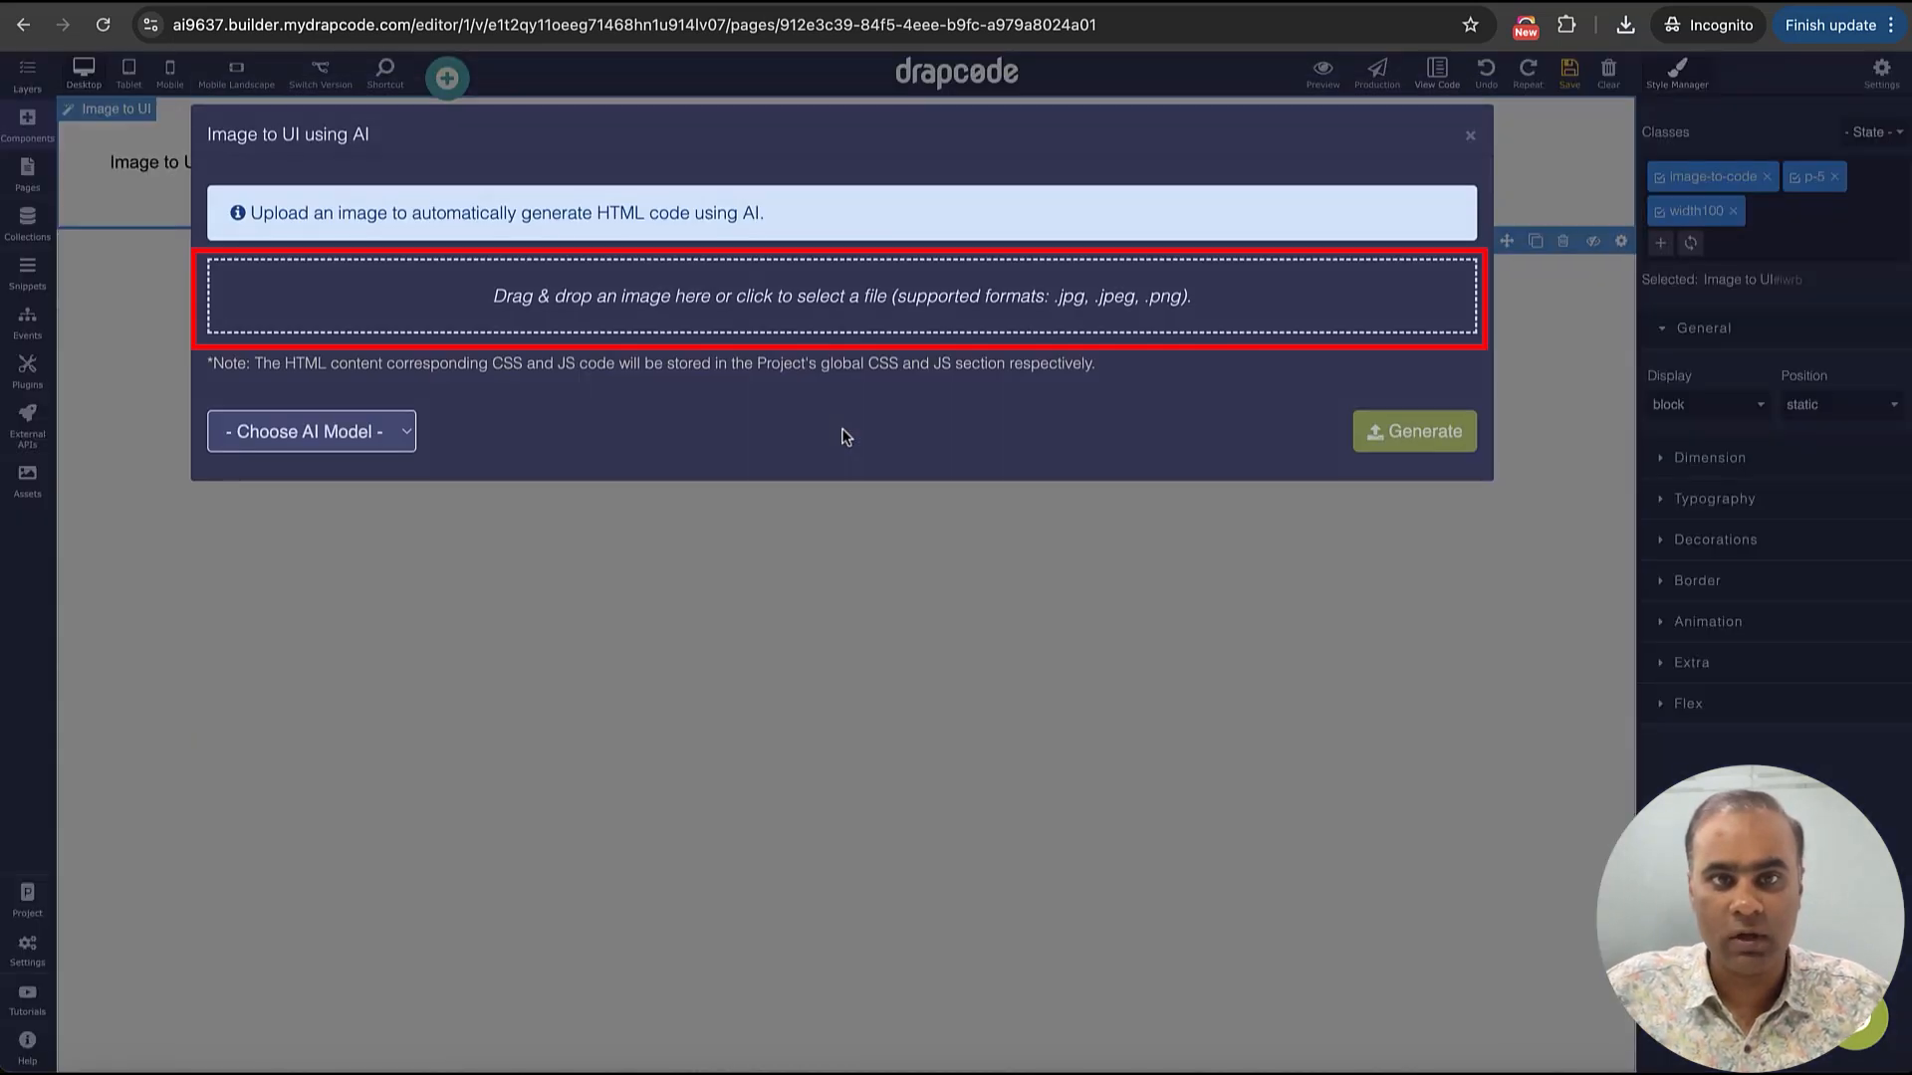
# Upload Client-Onboarding-Forms-and-Examples.png to the Image to UI component and generate the form with Claude AI
pyautogui.click(724, 316)
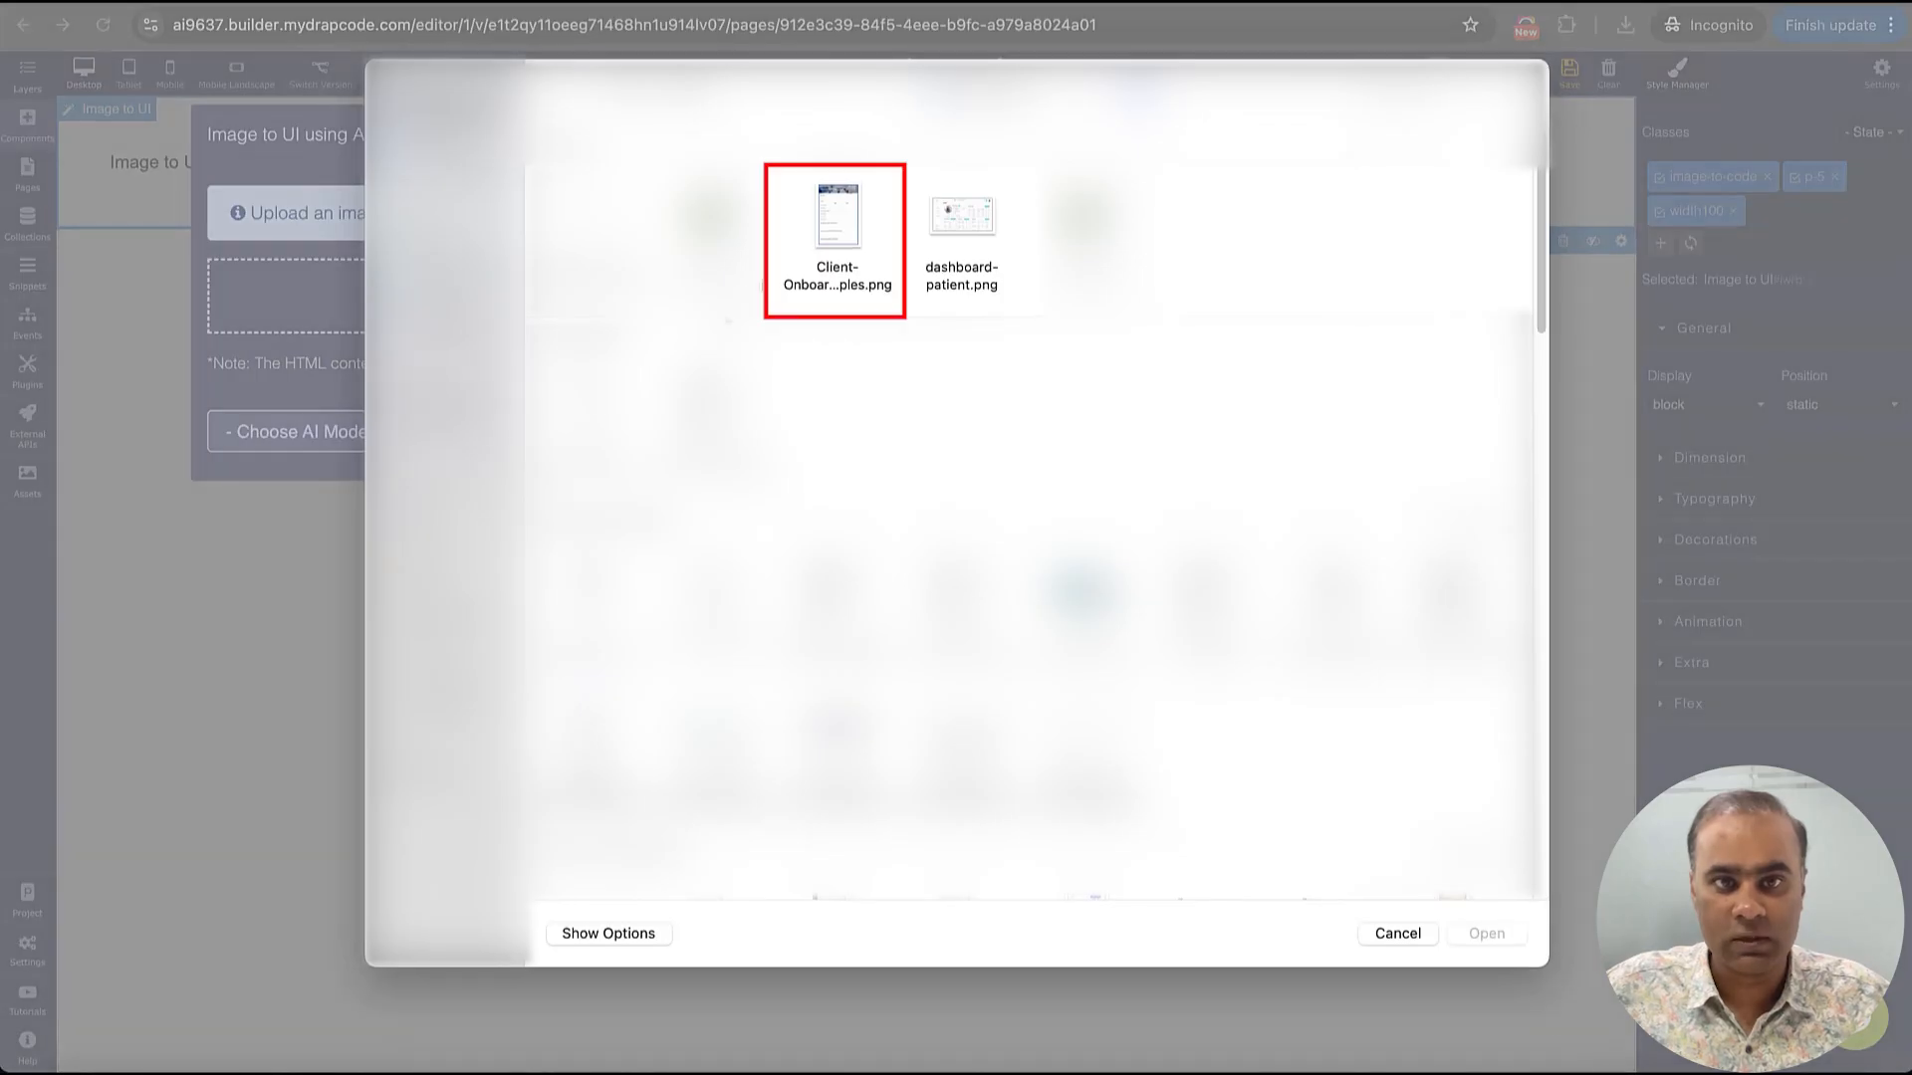
pyautogui.click(846, 221)
pyautogui.click(1498, 933)
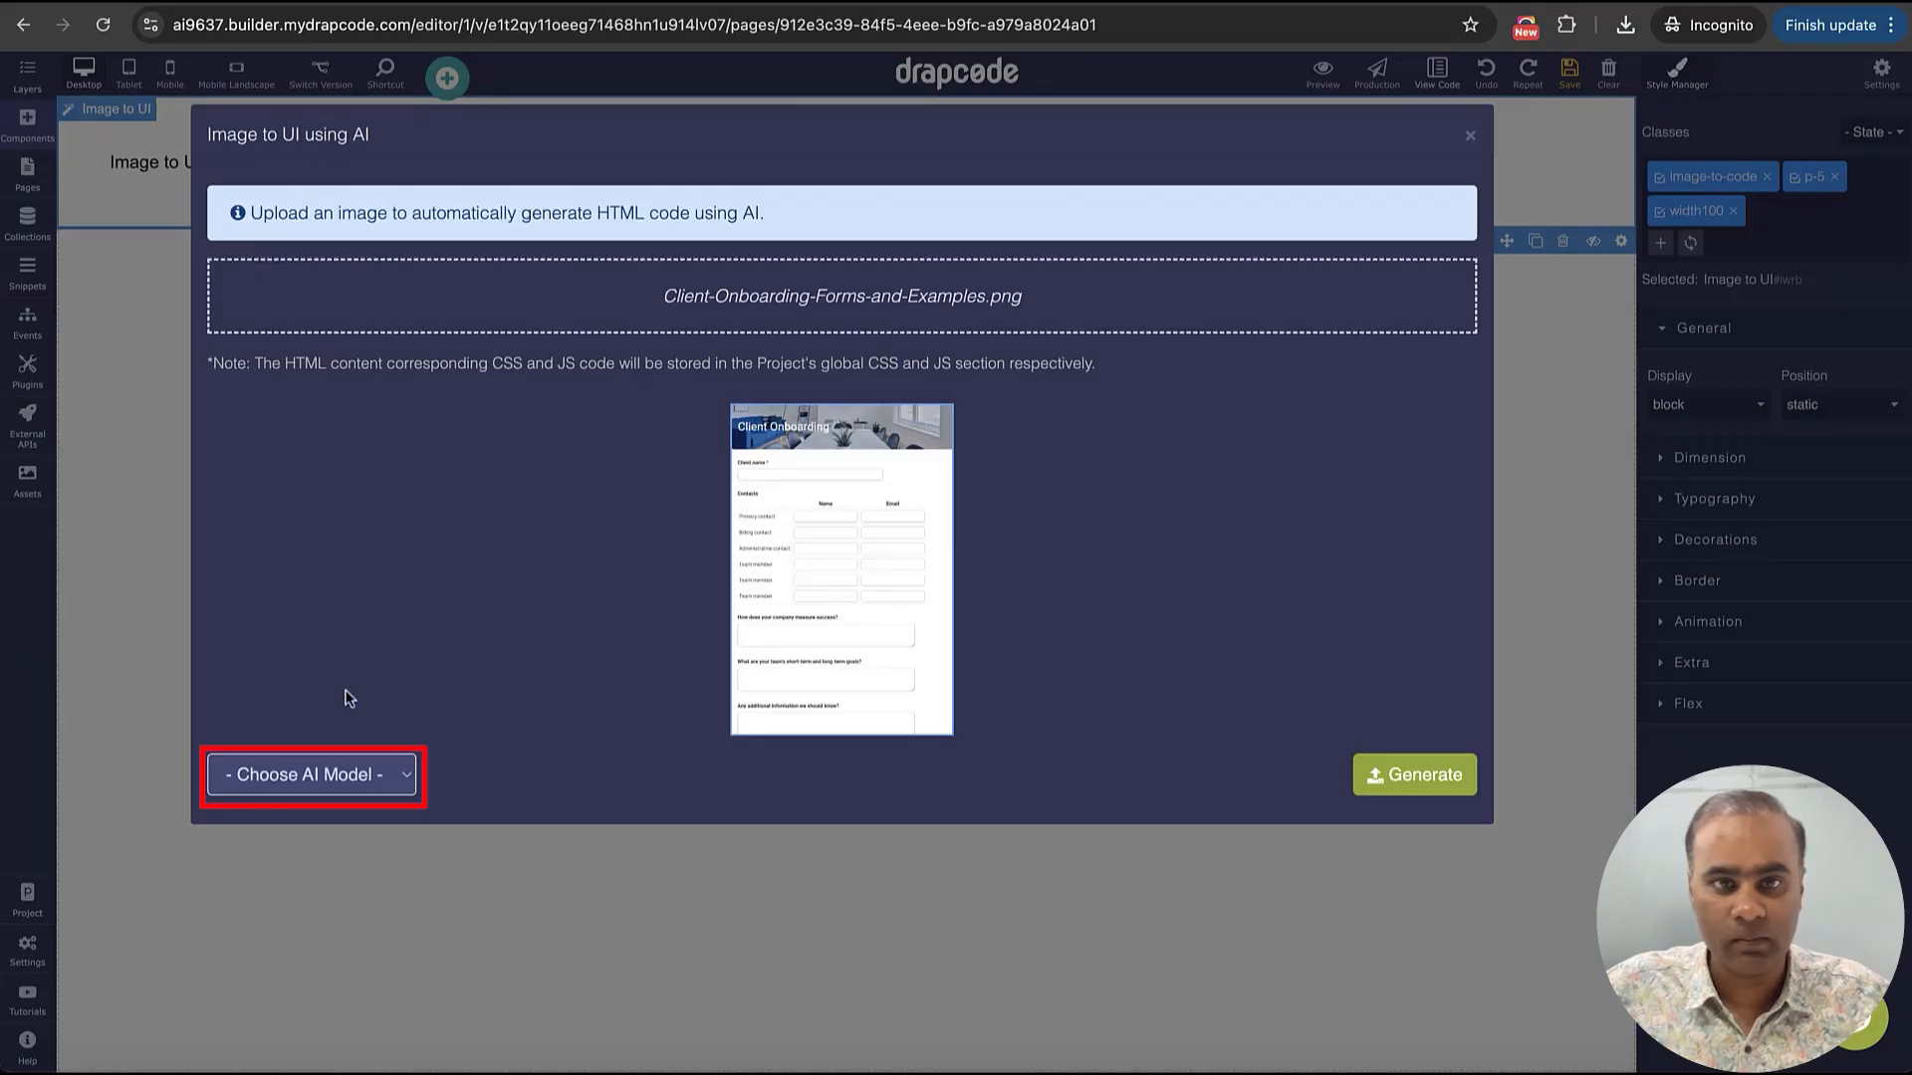
pyautogui.click(357, 764)
pyautogui.click(349, 805)
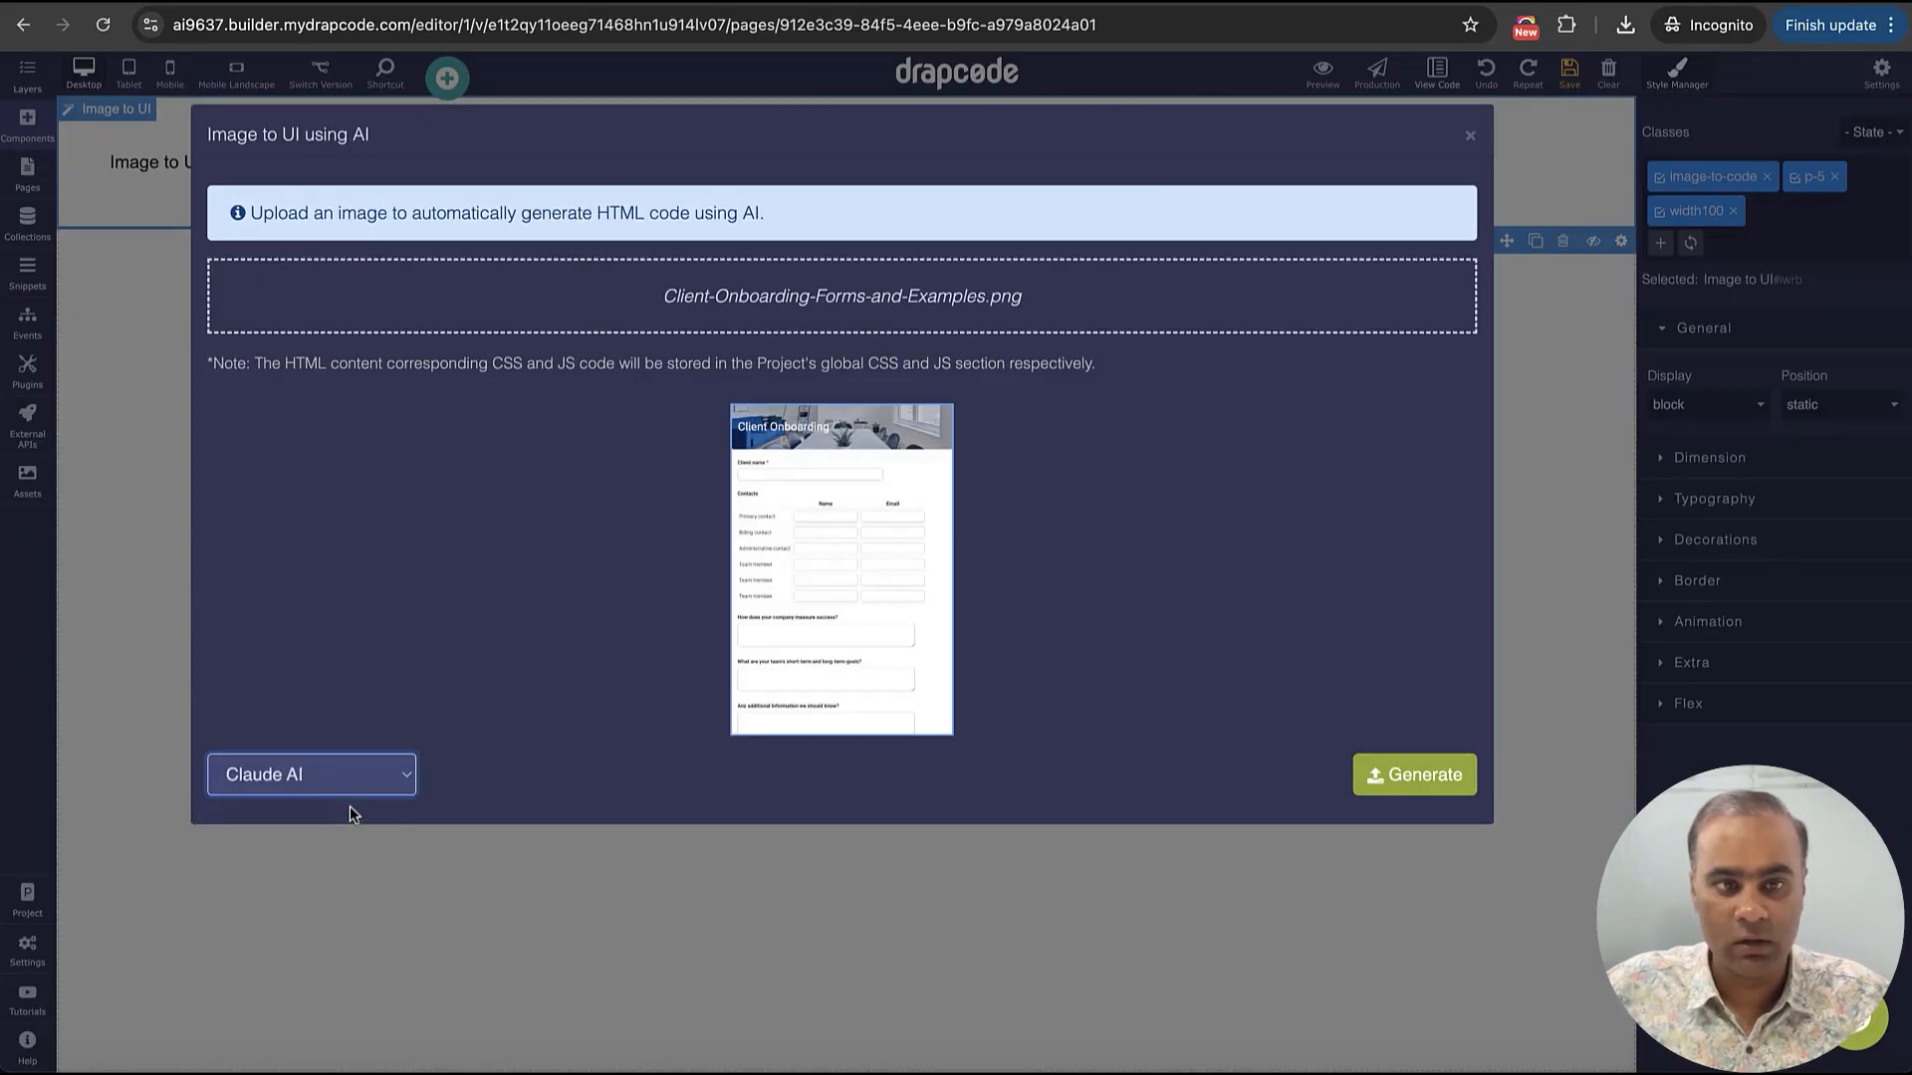
pyautogui.click(1431, 785)
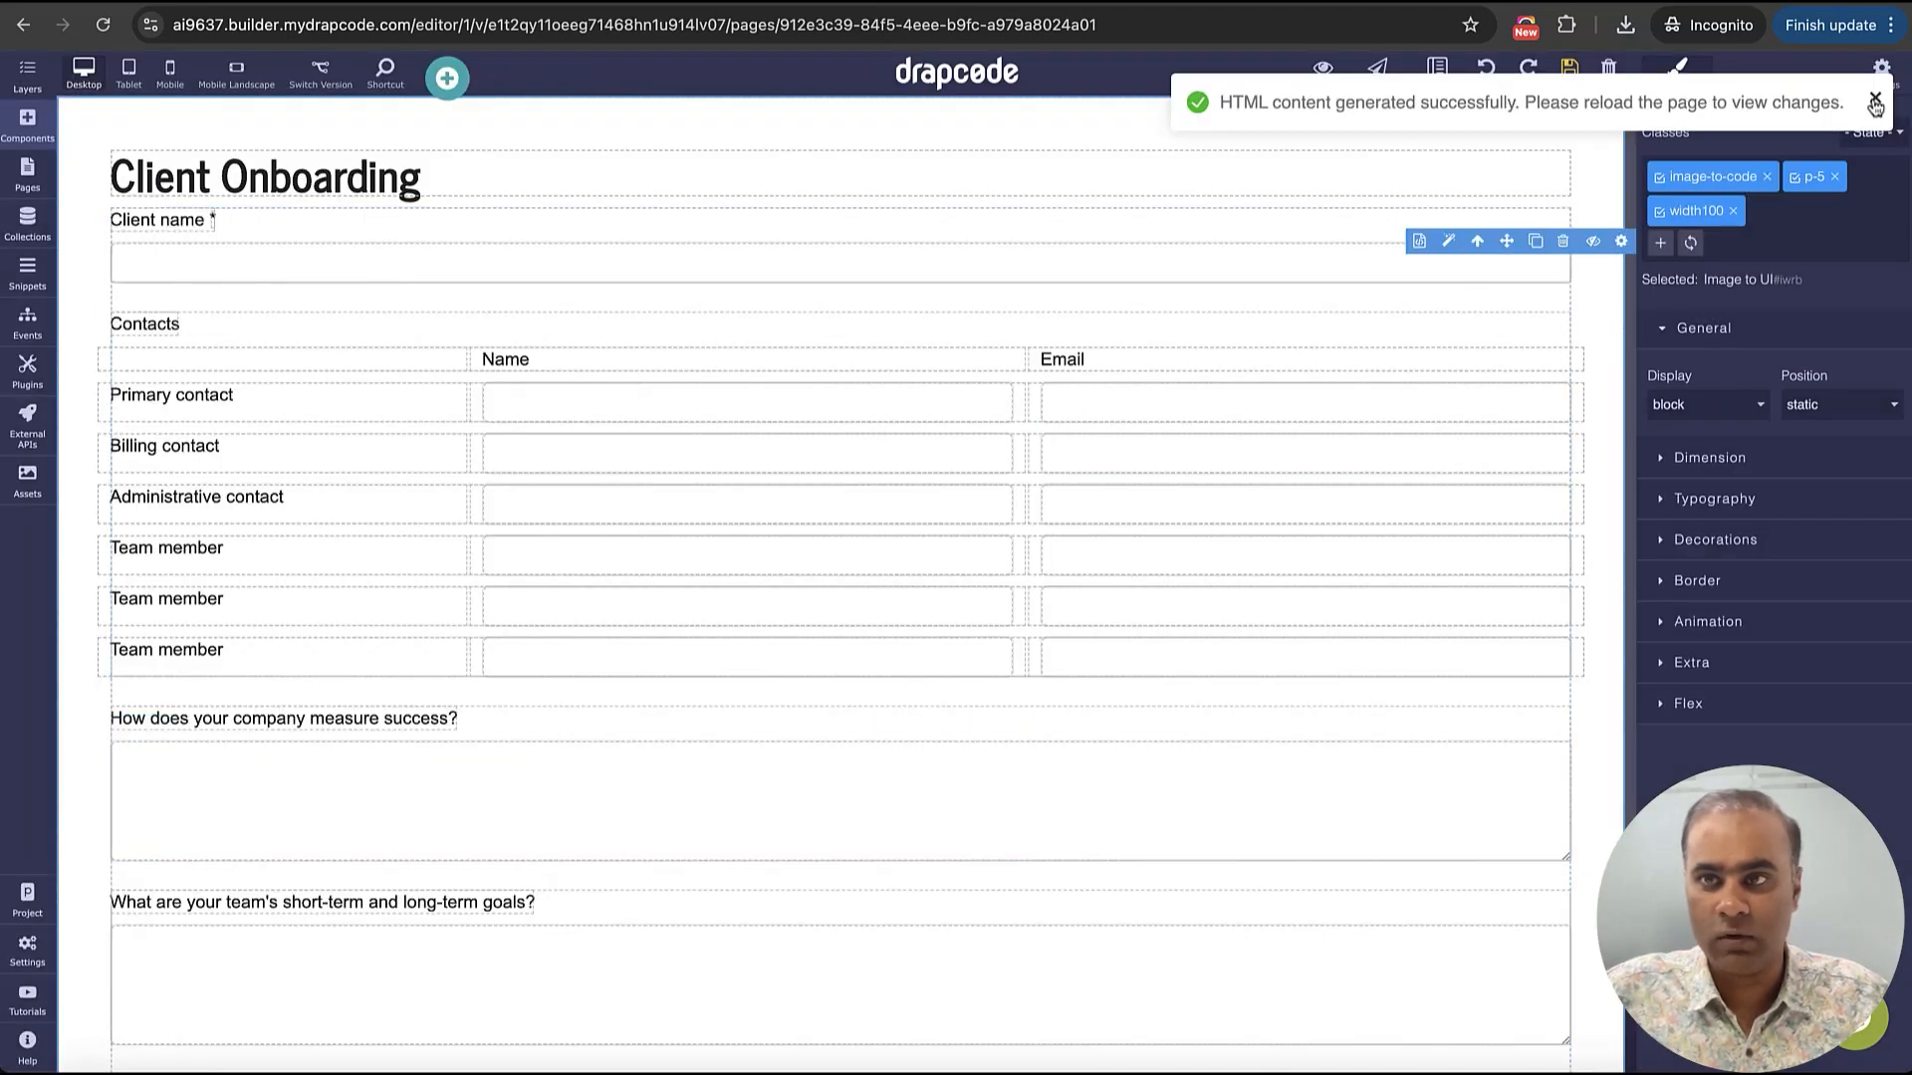
pyautogui.click(1875, 103)
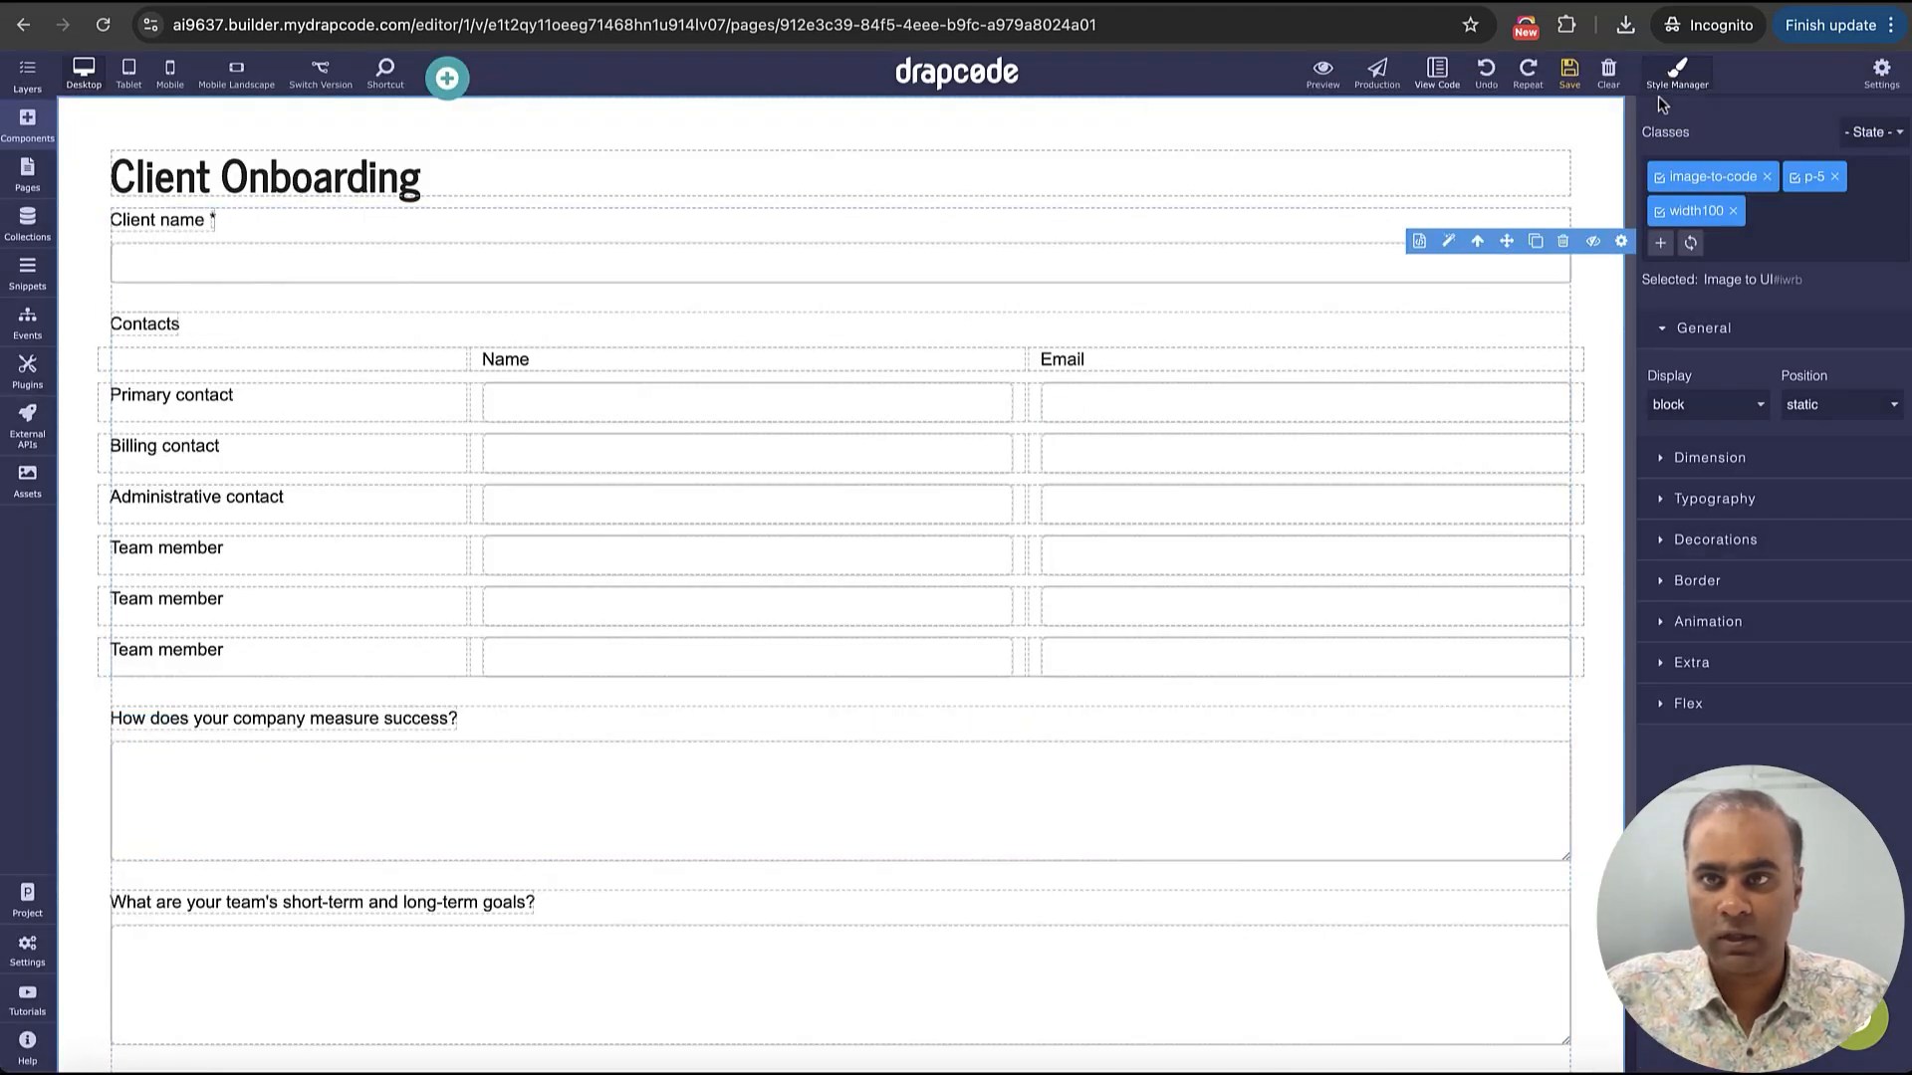
# Save the generated Client Onboarding page and reload the editor to apply its styling
pyautogui.click(1569, 68)
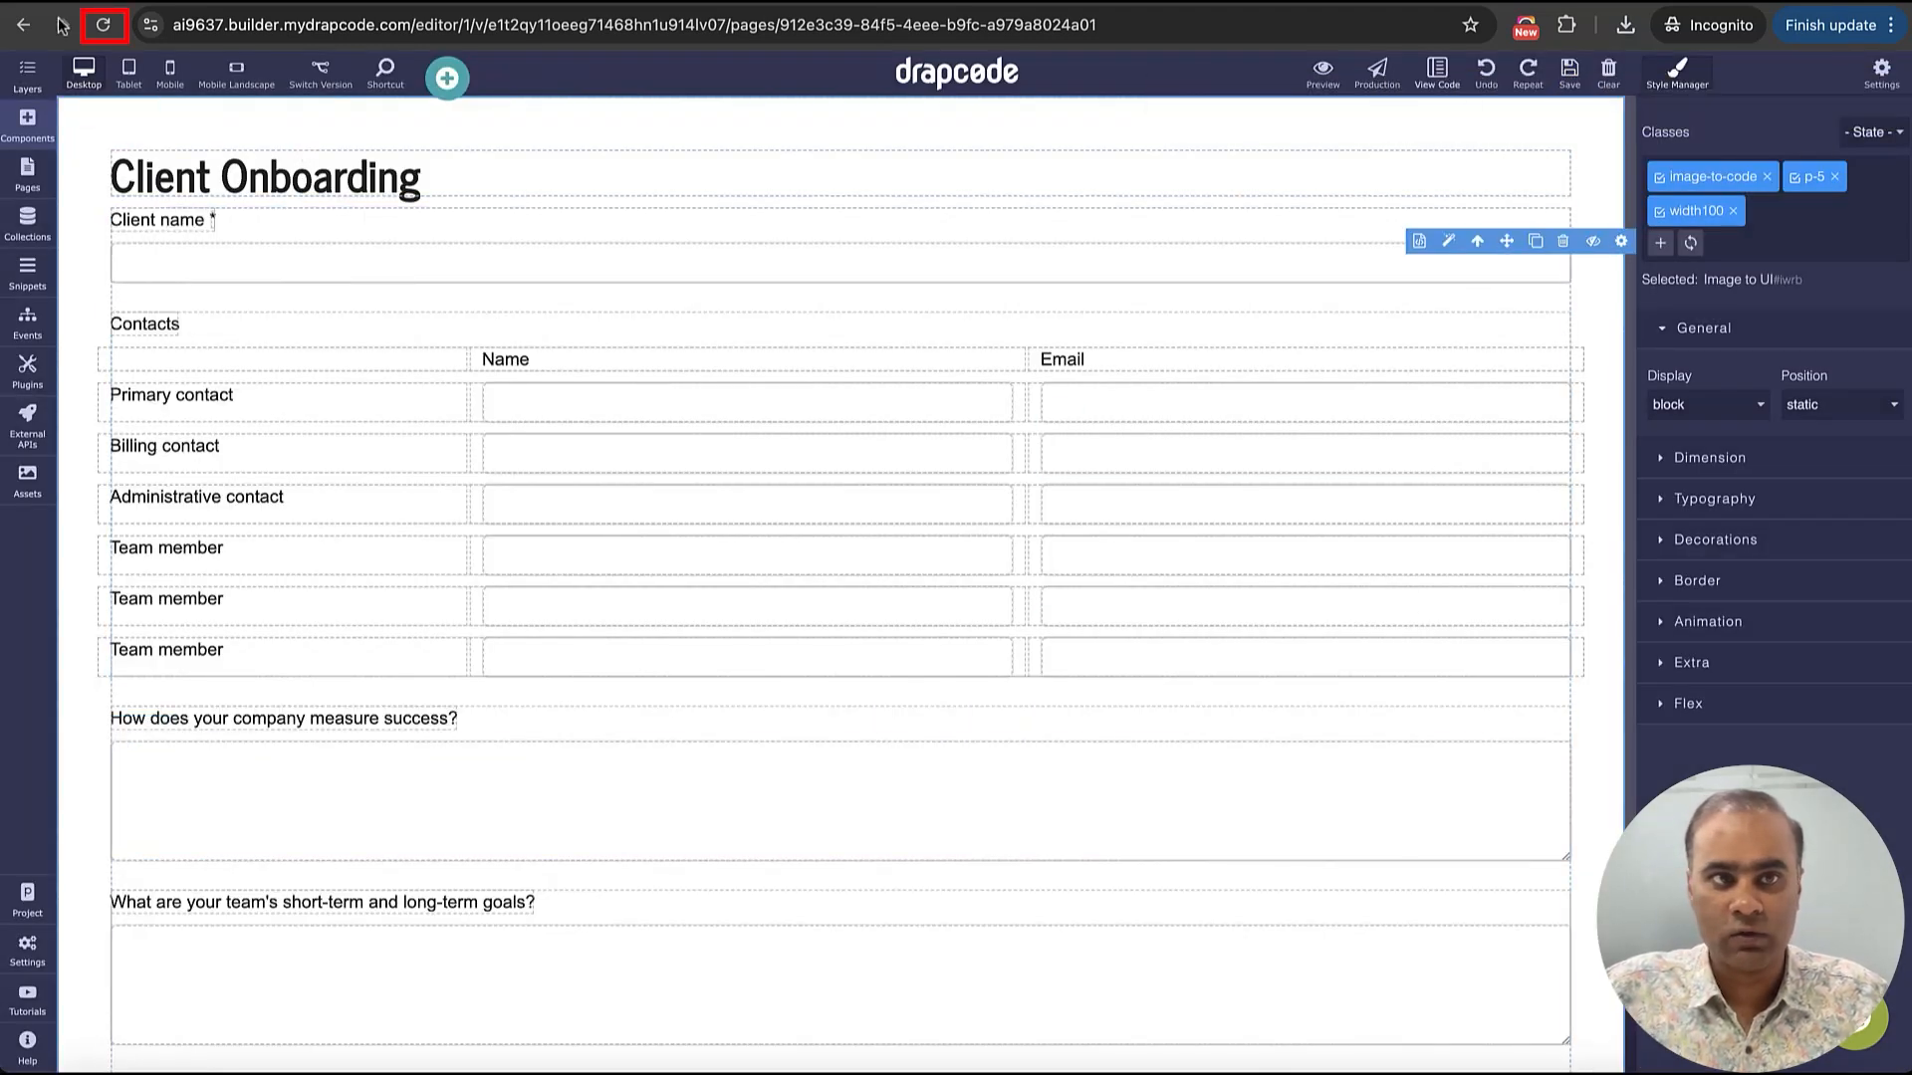
pyautogui.click(103, 26)
pyautogui.click(1016, 390)
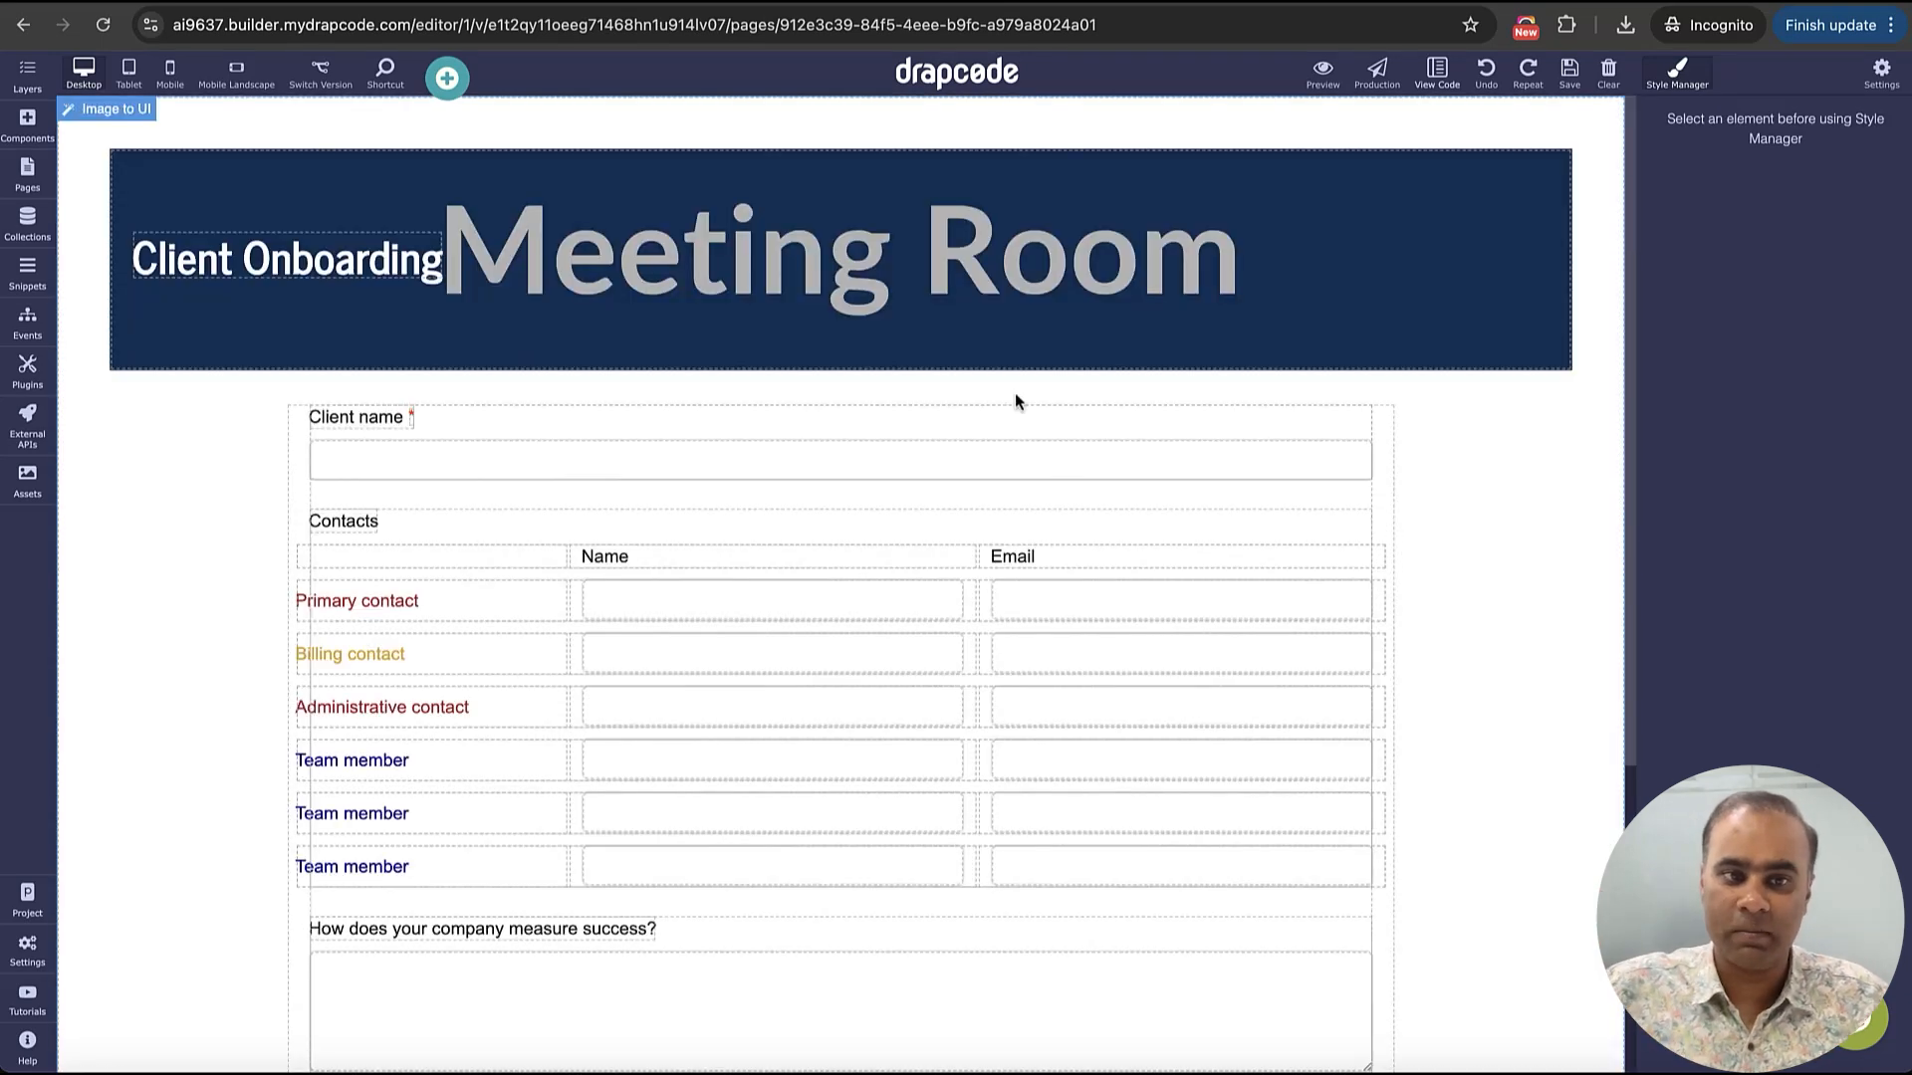
# Save the page, publish version v1 to the preview server, and view the published patient-form page
pyautogui.click(1570, 71)
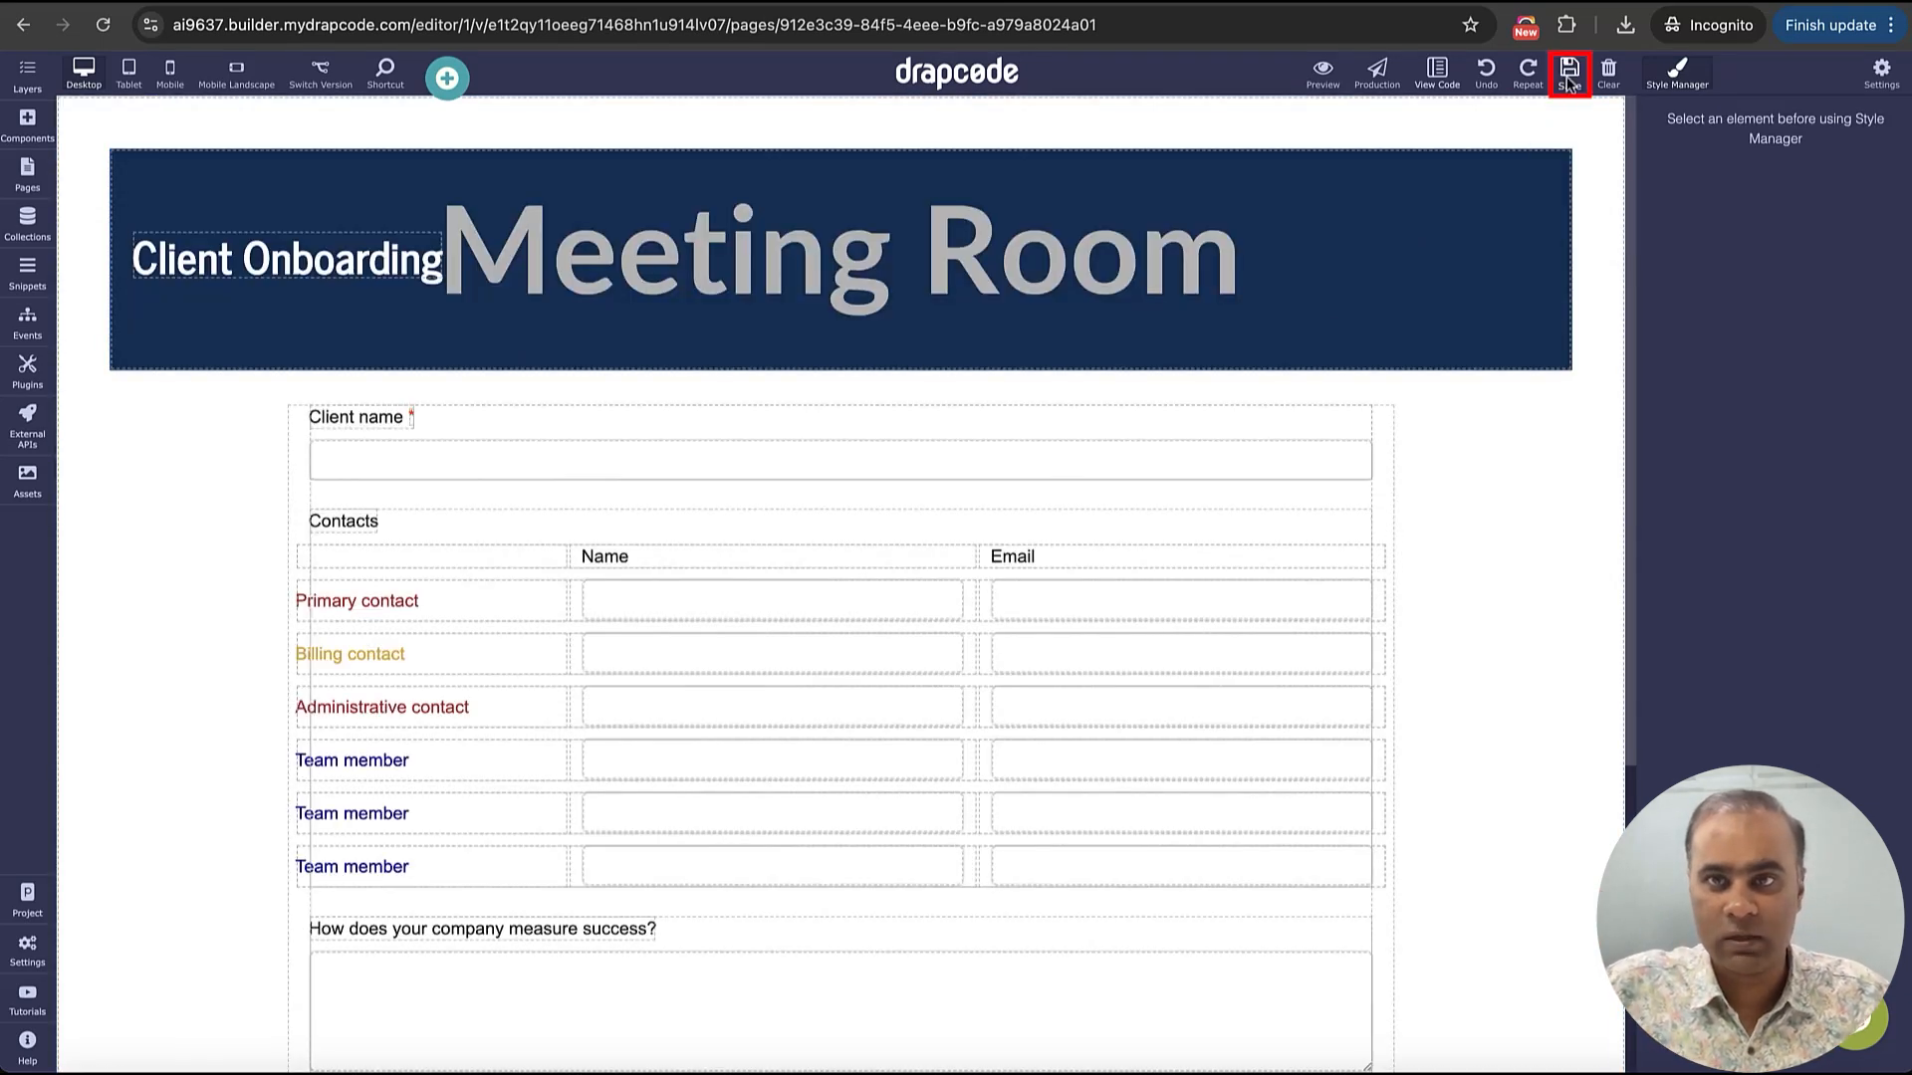
pyautogui.click(1322, 71)
pyautogui.click(1258, 292)
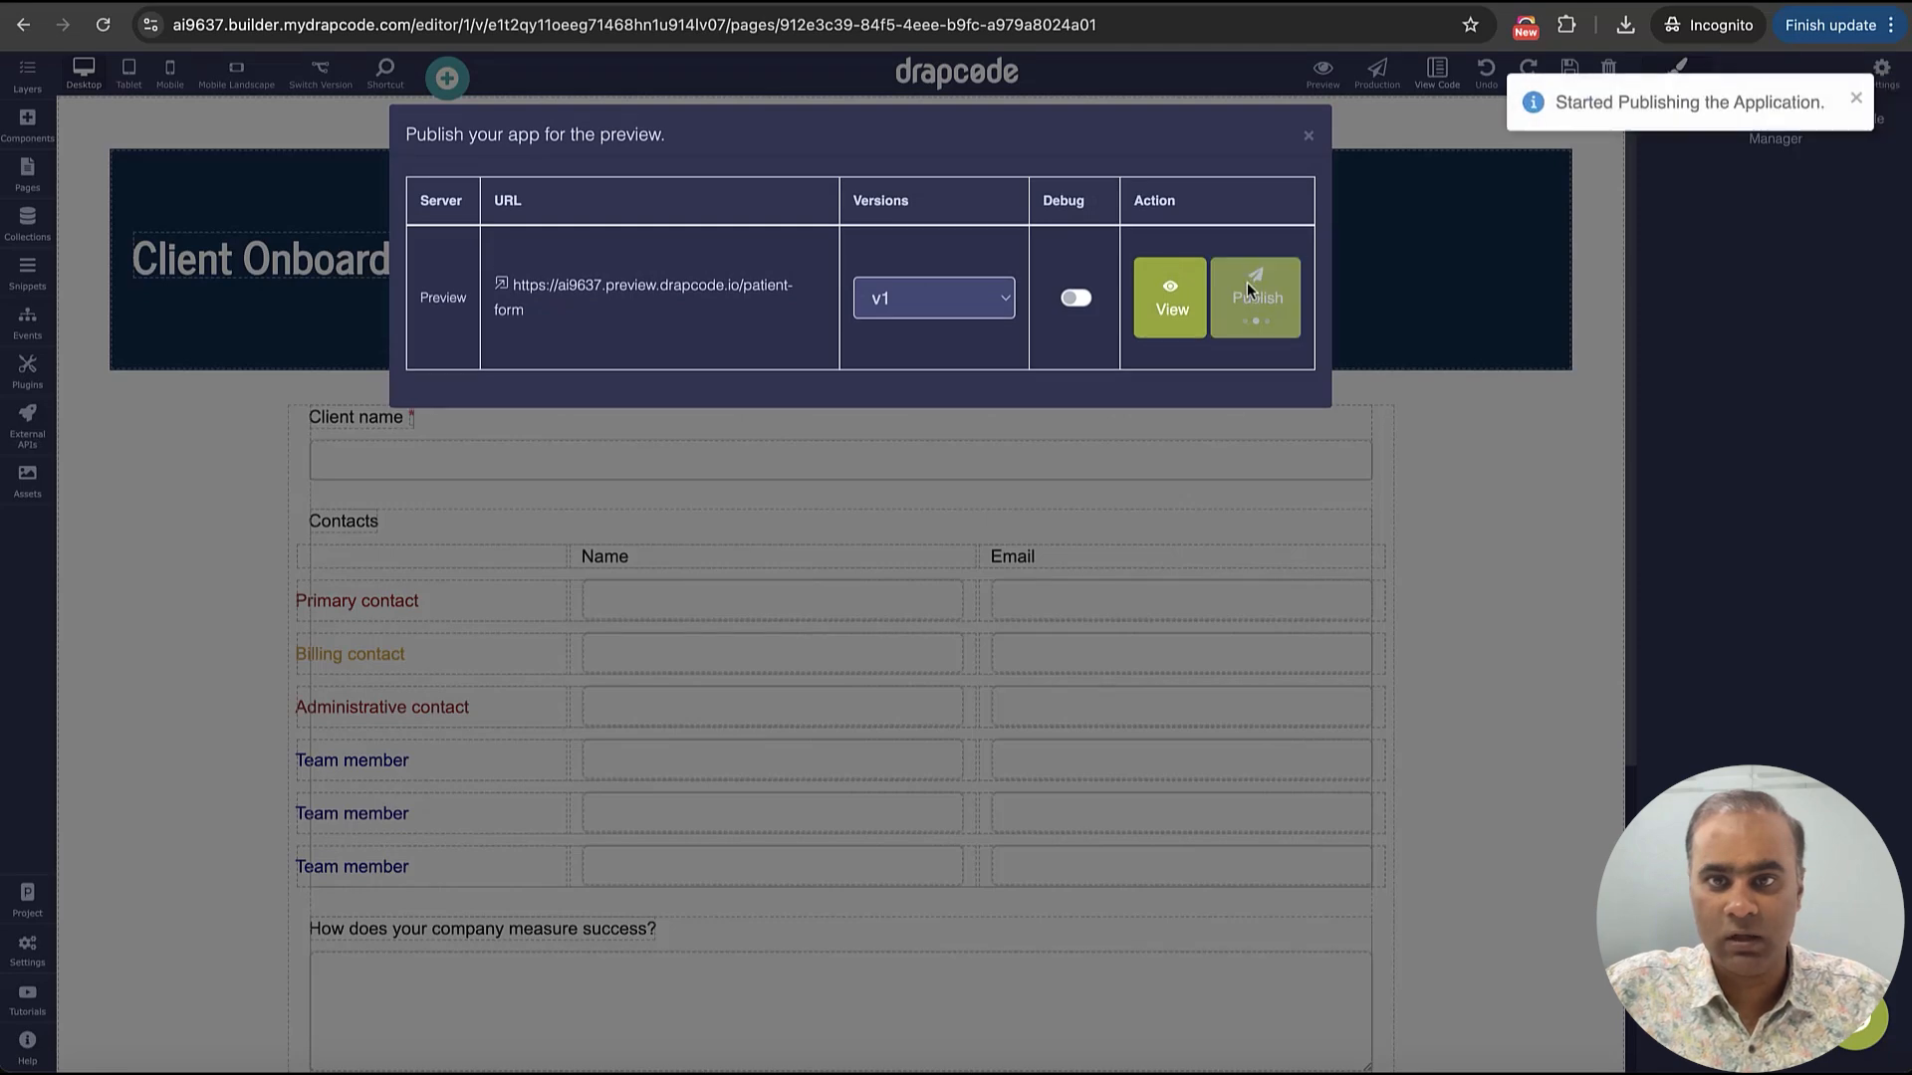
pyautogui.click(1163, 316)
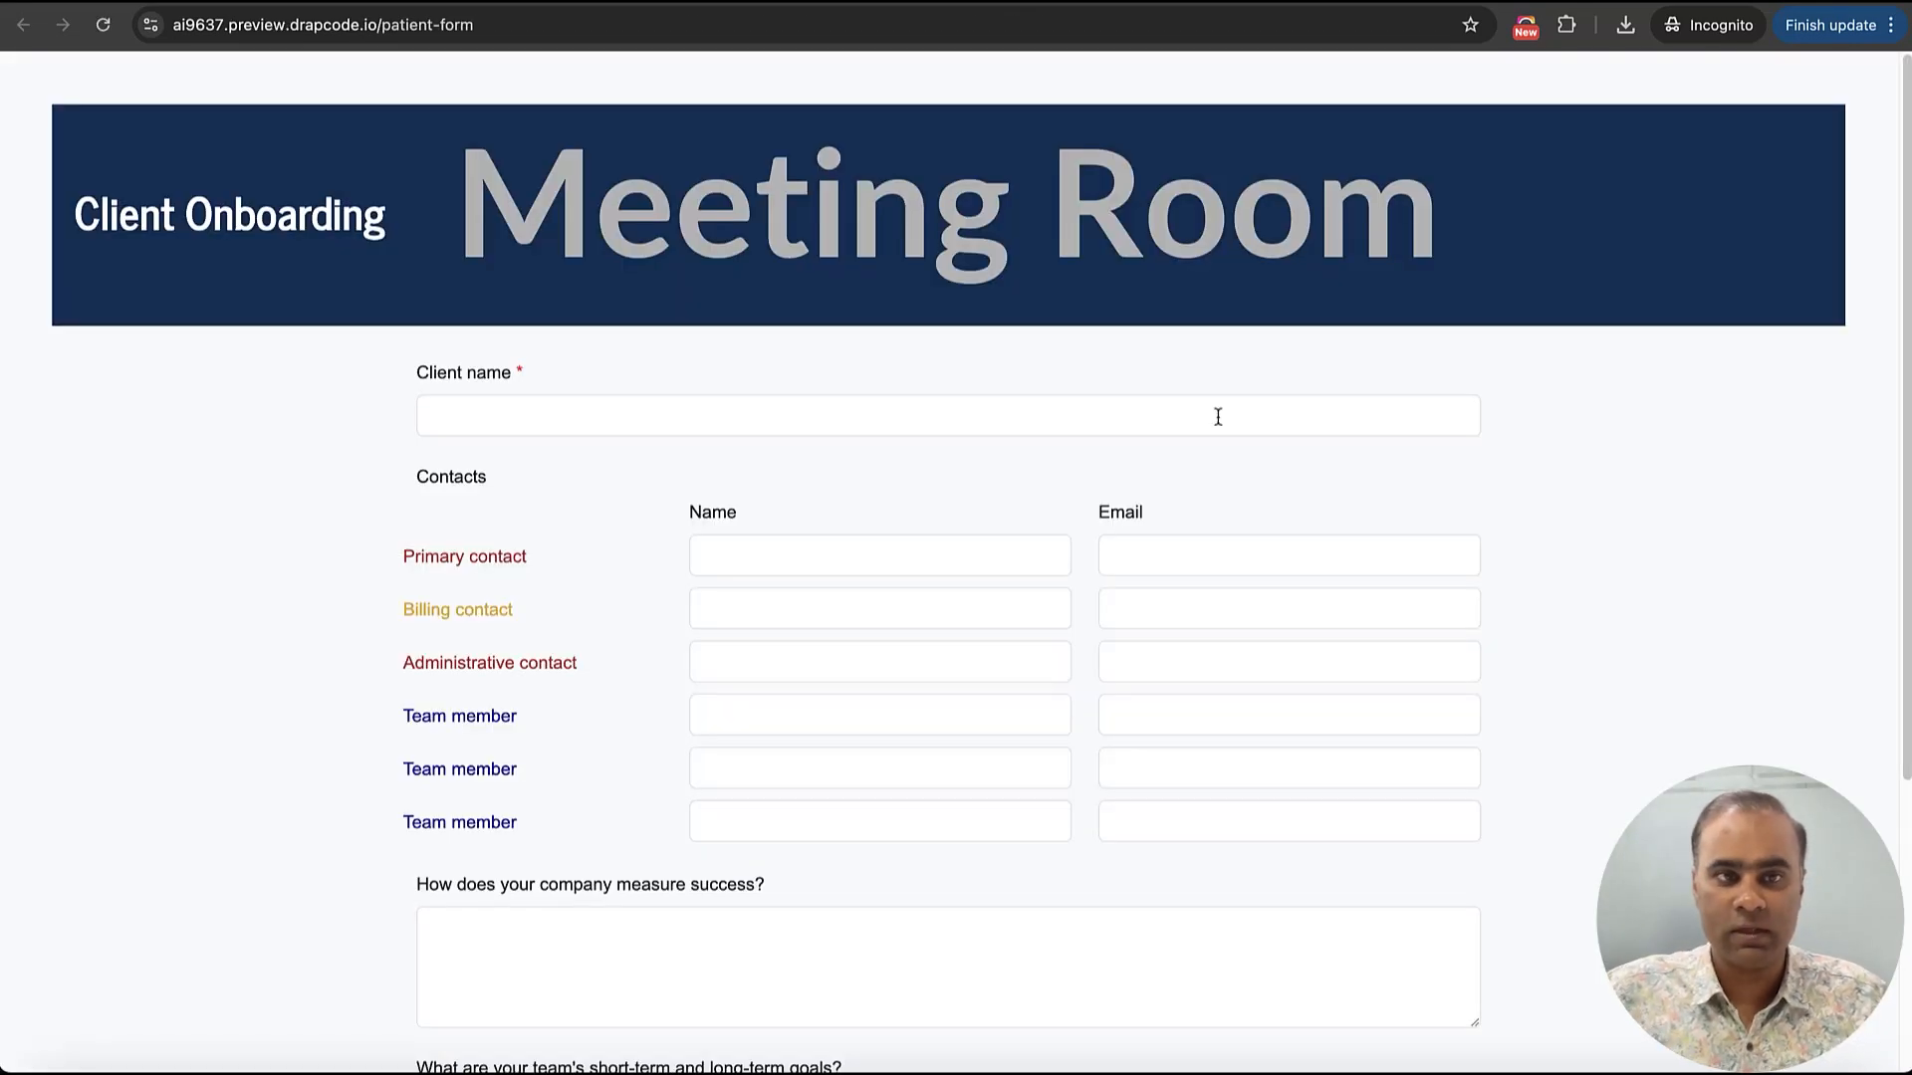
# Enlarge the company success box and enter "dsfds" for team goals, "fdsfds" for additional information and "fdsfdsfd" for company success
pyautogui.scroll(-5, 1218, 416)
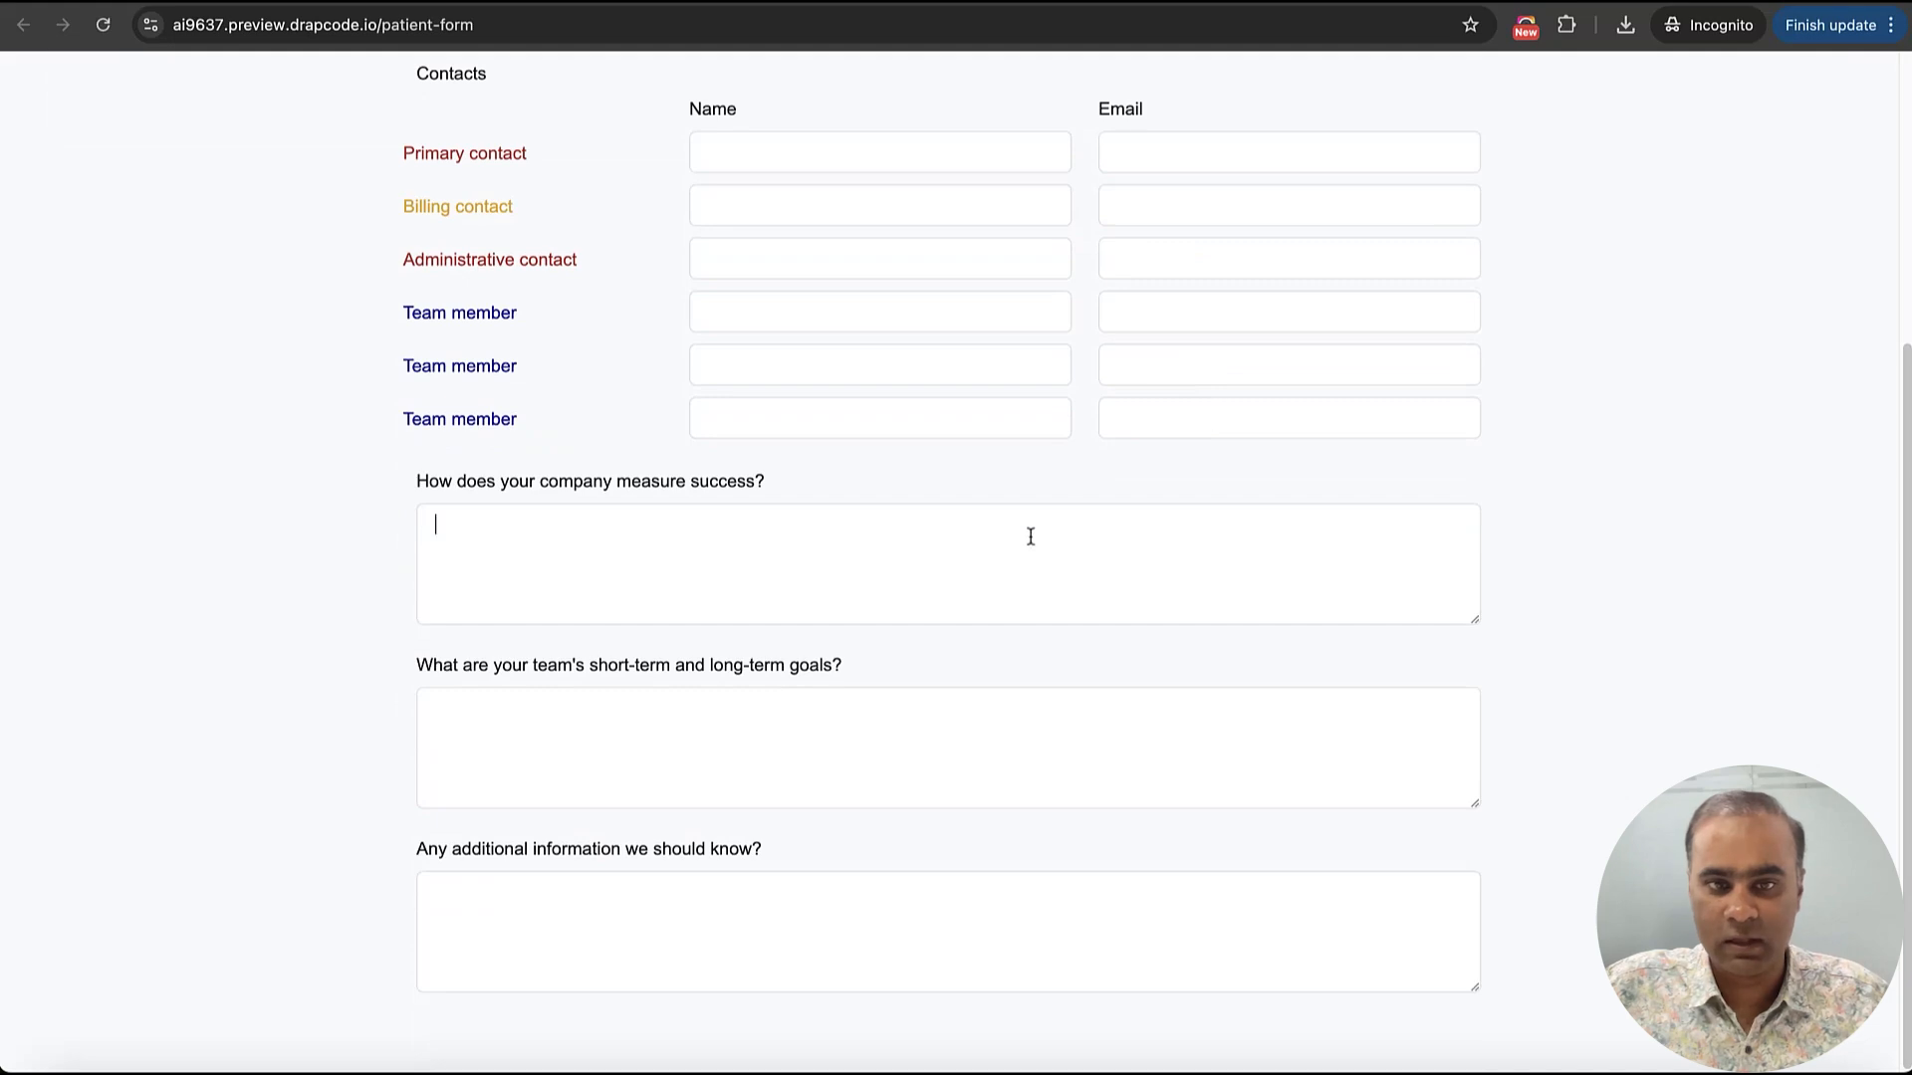
pyautogui.moveTo(1476, 620); pyautogui.dragTo(1498, 708)
pyautogui.click(1255, 838)
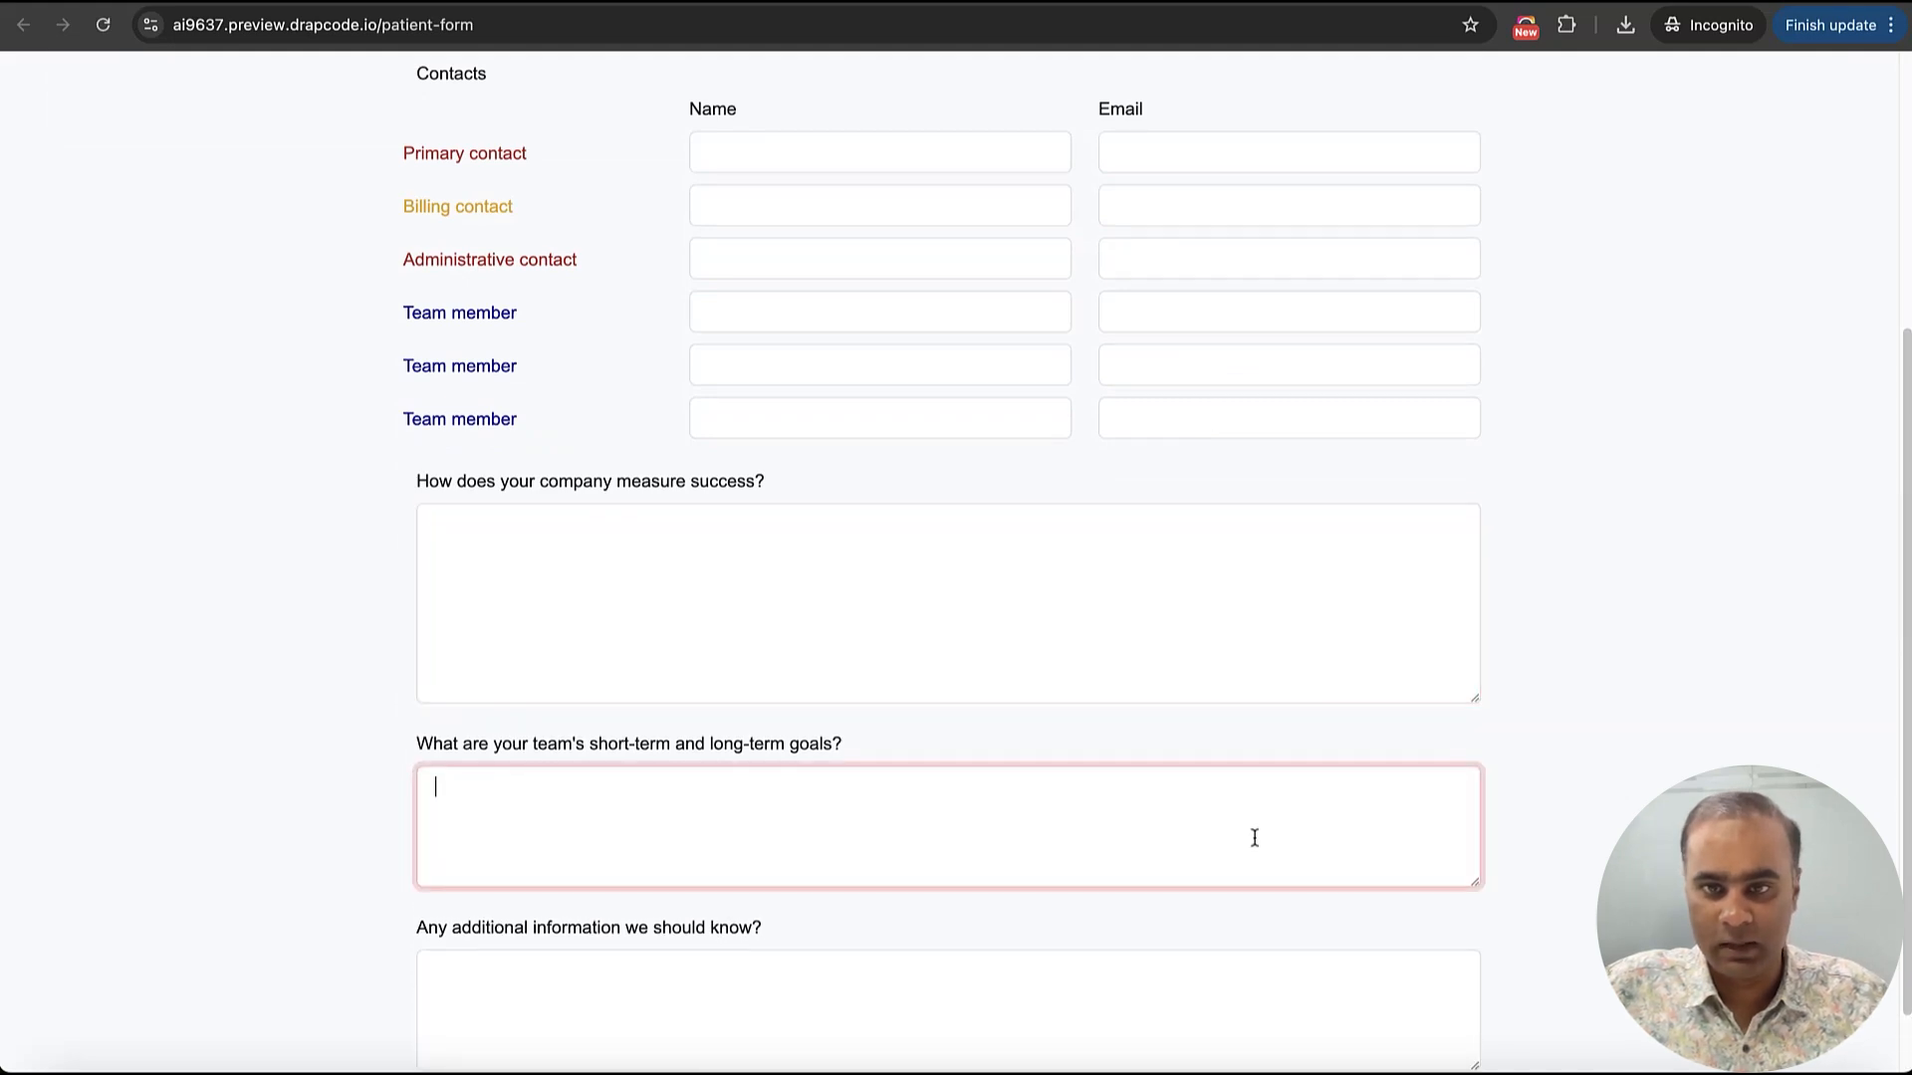
pyautogui.write('dsfds')
pyautogui.scroll(-2, 1146, 857)
pyautogui.click(1110, 915)
pyautogui.write('fd')
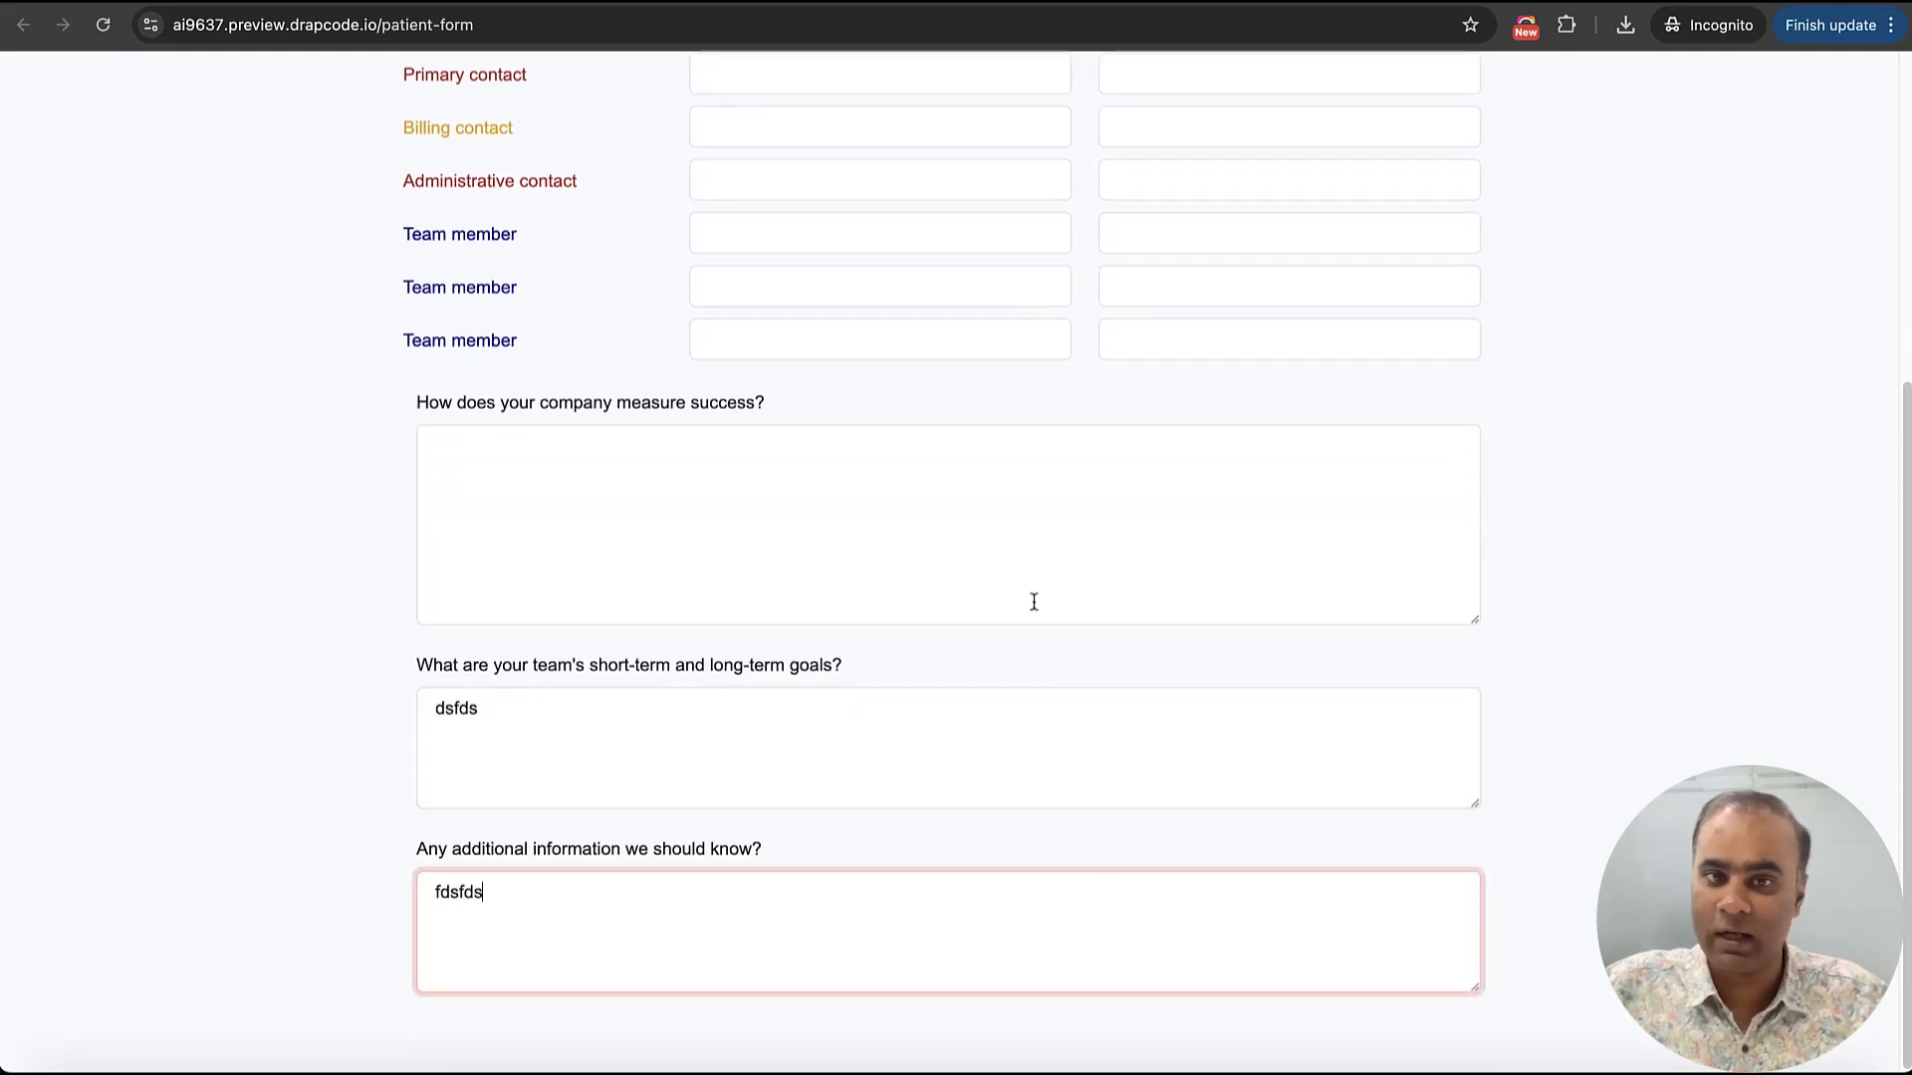
pyautogui.click(1034, 601)
pyautogui.write('fdsfdsfd')
# Enter the sample text "fdsfdsfds" as the client name and select all of it
pyautogui.scroll(5, 981, 453)
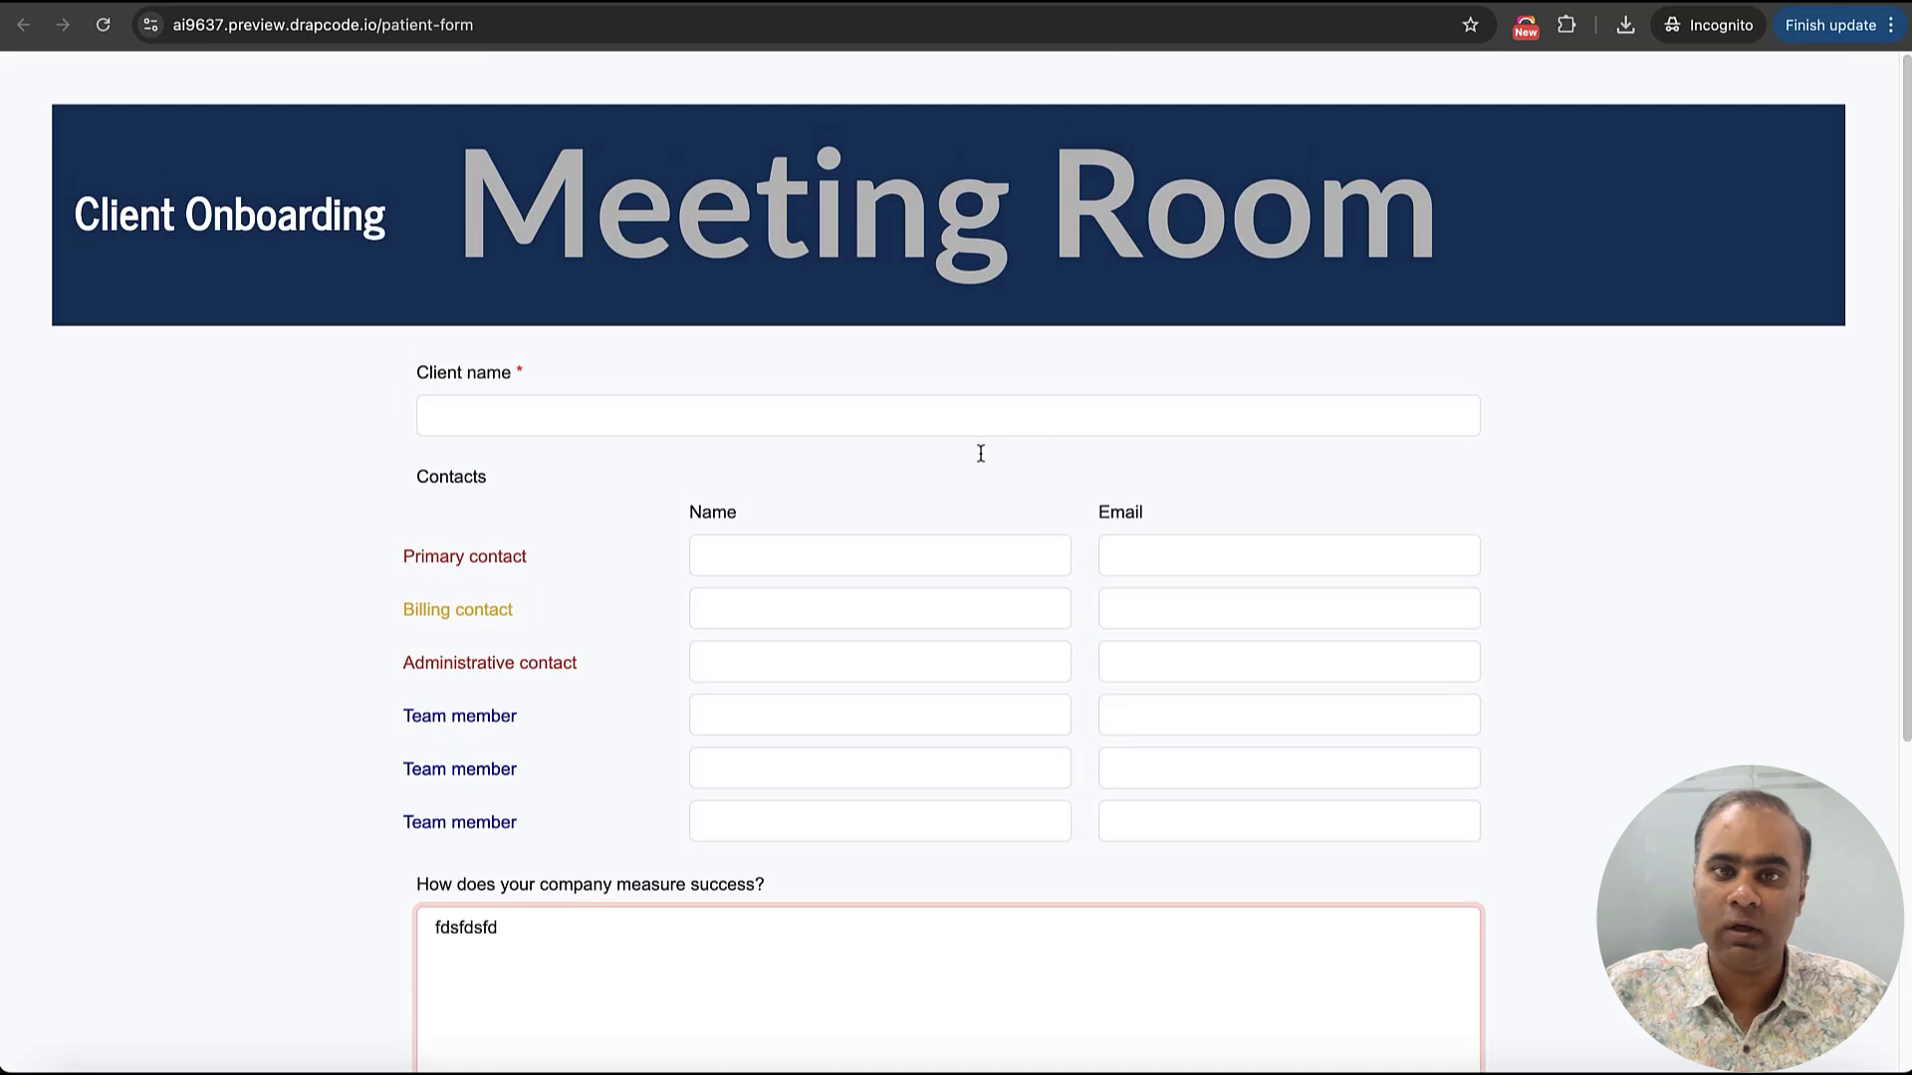
pyautogui.click(945, 576)
pyautogui.click(904, 426)
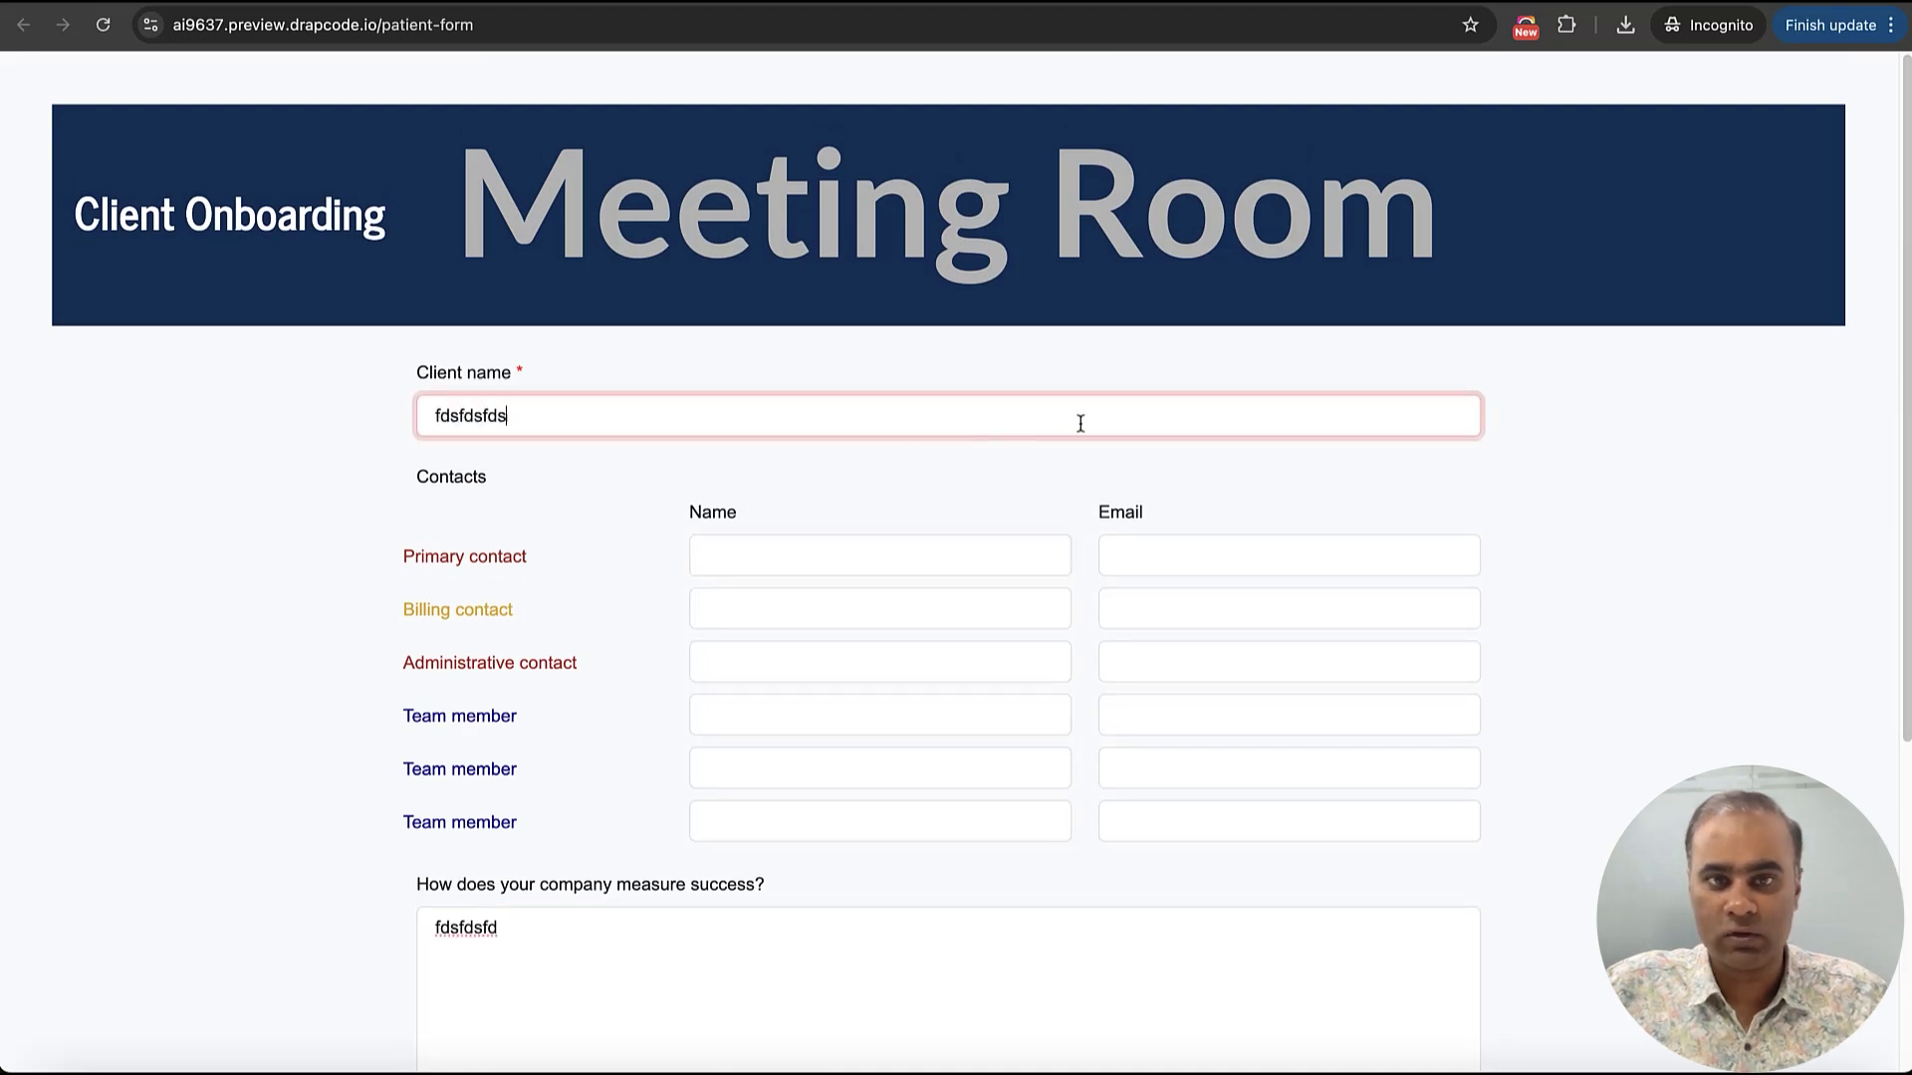
pyautogui.press('super+a')
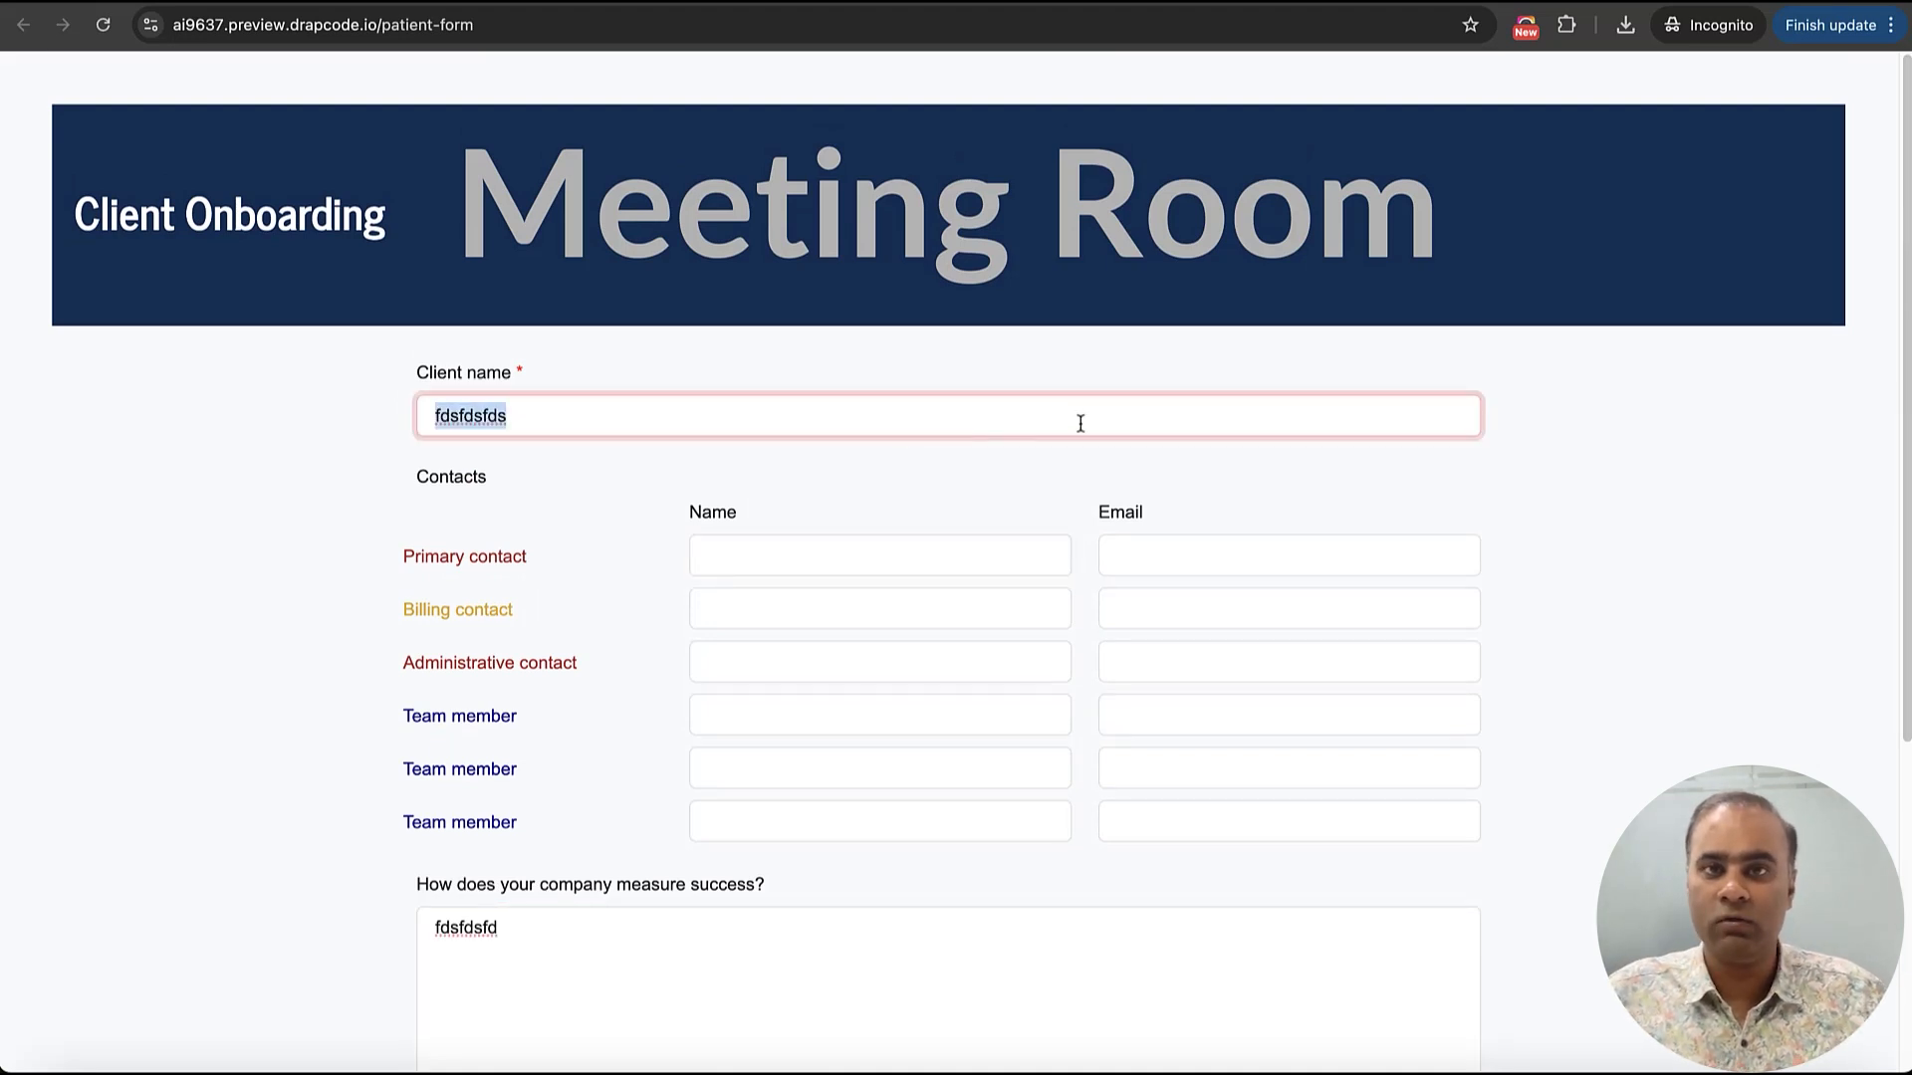